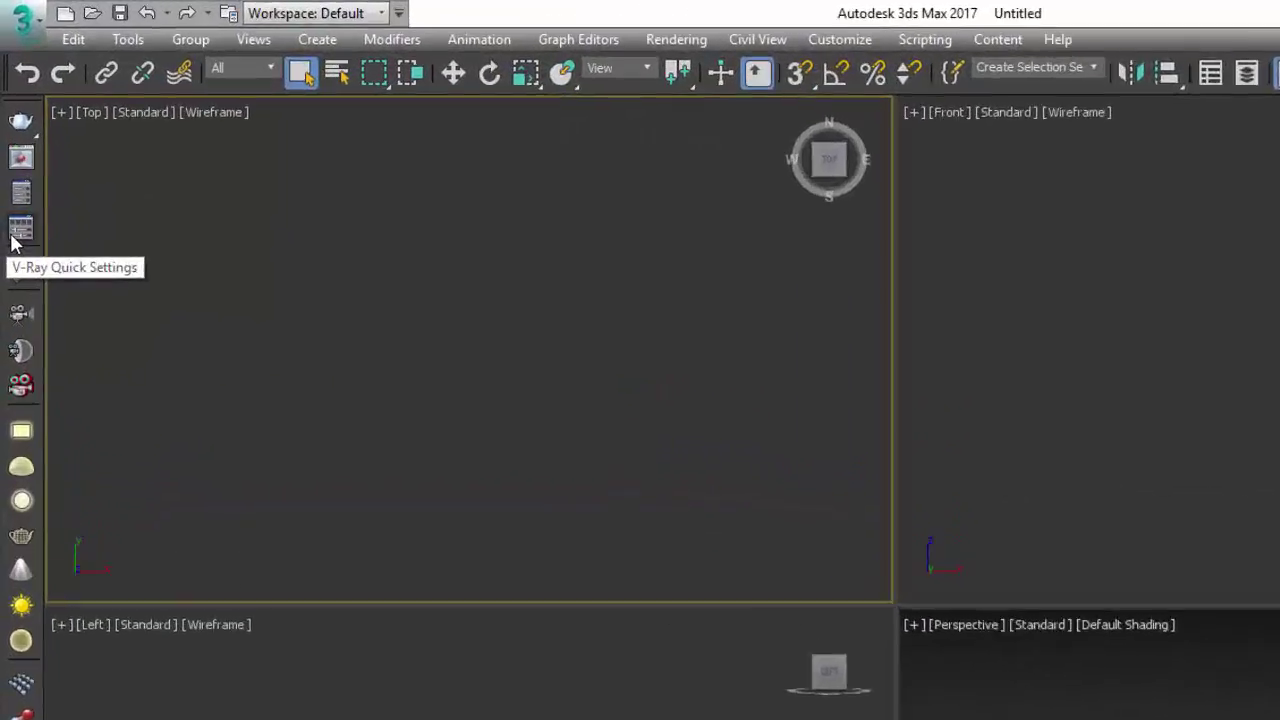
Step: Open the V-Ray Quick Settings dialog from the V-Ray toolbar
{"action": "left_click", "coordinate": [16, 236]}
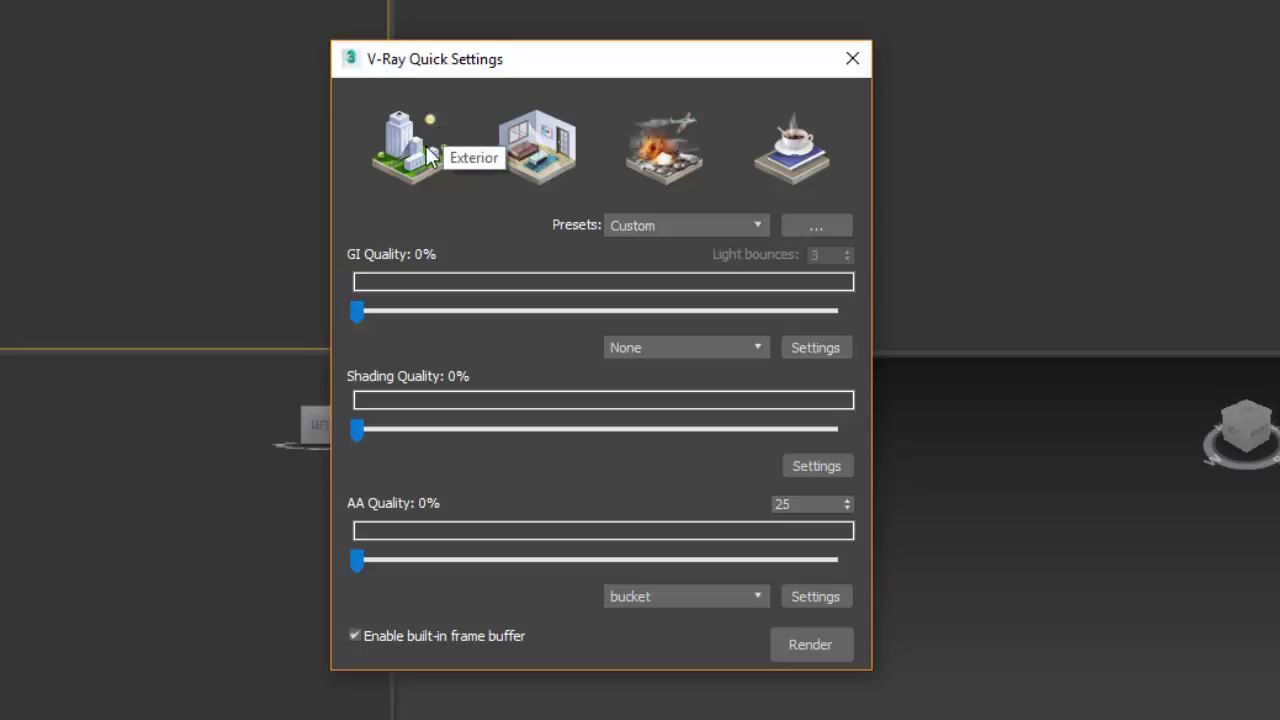
Step: Apply the Exterior preset to load ArchViz exterior with BF + BF GI
{"action": "left_click", "coordinate": [430, 155]}
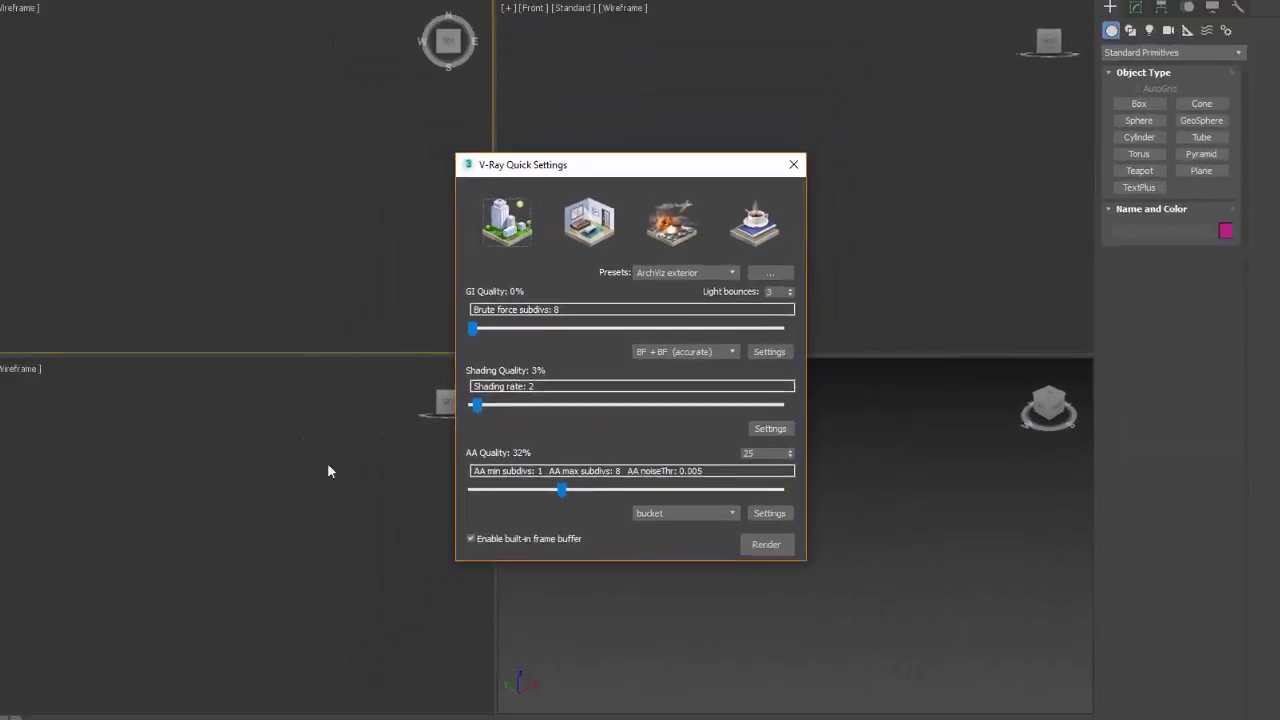
{"action": "mouse_move", "coordinate": [179, 708]}
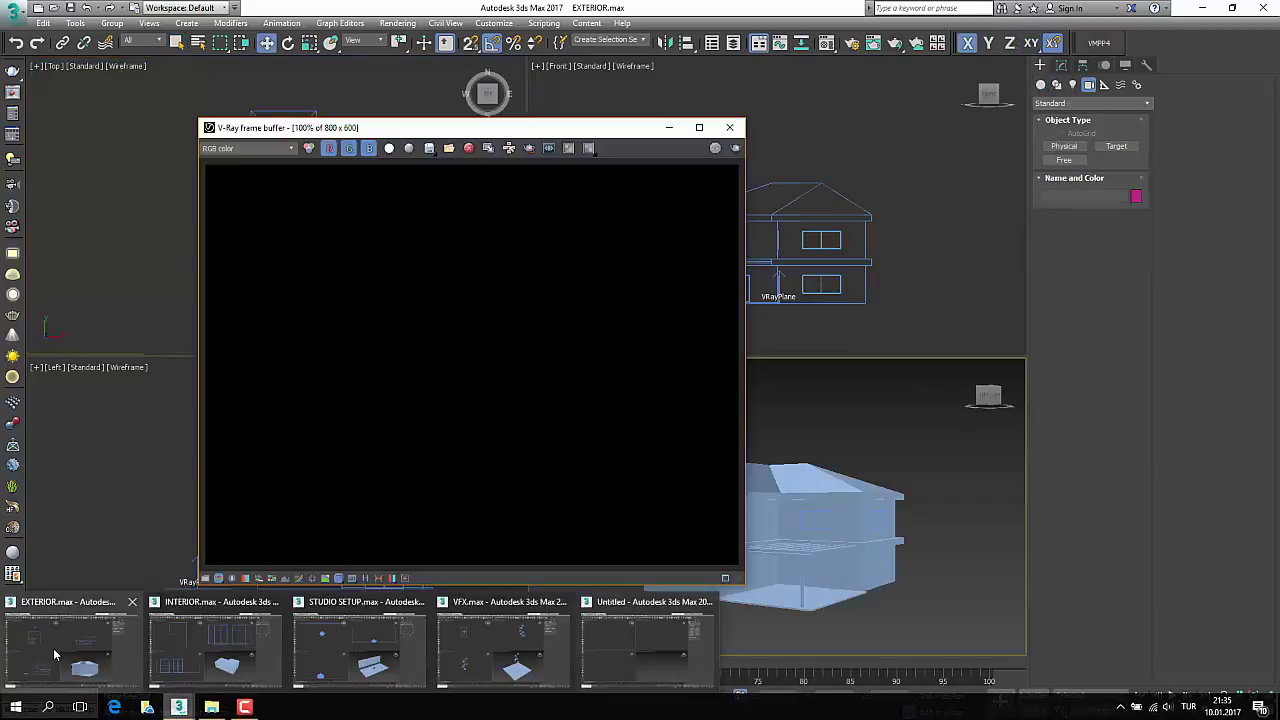
Step: Switch to the EXTERIOR.max house scene and orbit the Perspective view around the house
{"action": "left_click", "coordinate": [53, 648]}
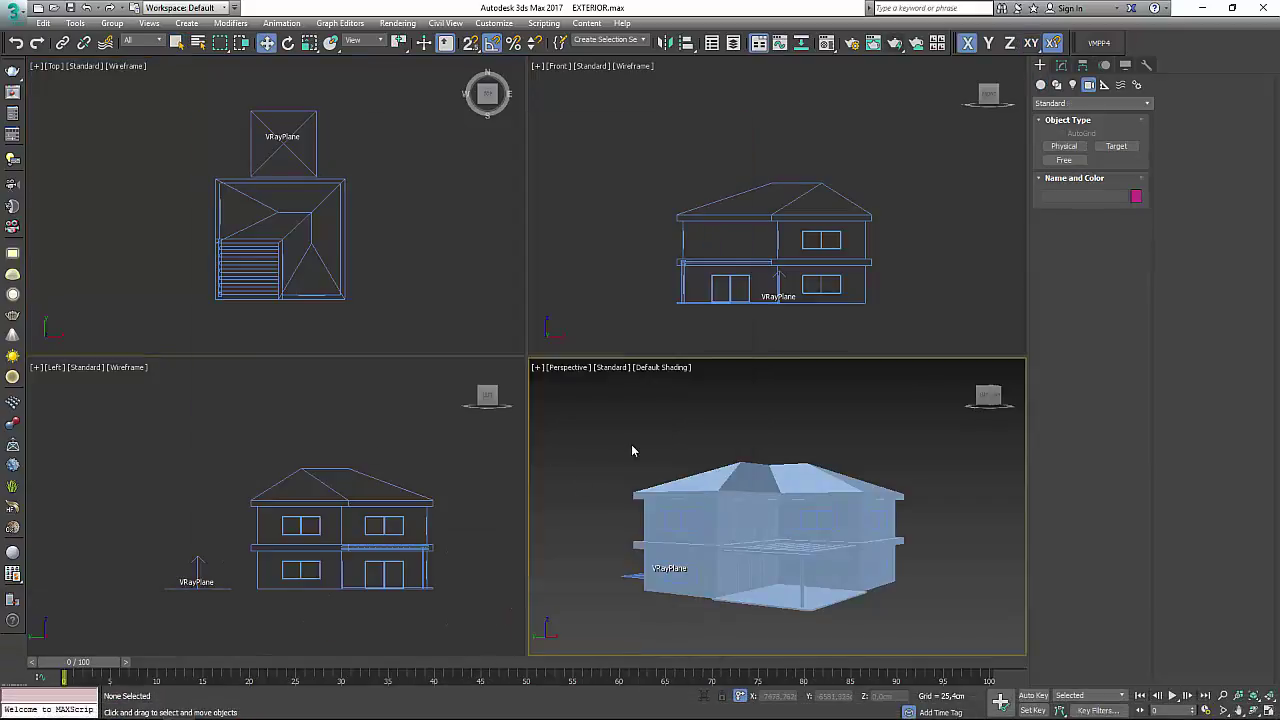
{"action": "left_click", "coordinate": [1254, 710]}
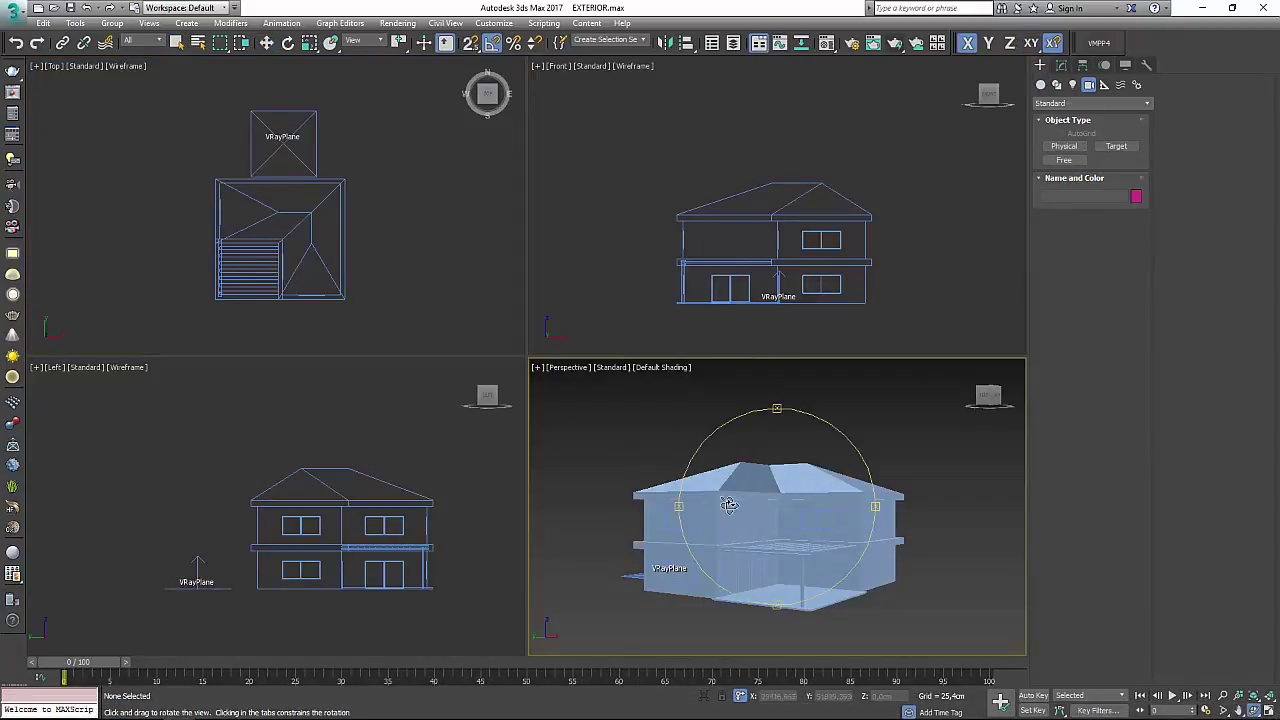
{"action": "mouse_move", "coordinate": [744, 505]}
{"action": "left_mouse_down"}
{"action": "mouse_move", "coordinate": [735, 560]}
{"action": "mouse_move", "coordinate": [906, 494]}
{"action": "mouse_move", "coordinate": [654, 533]}
{"action": "mouse_move", "coordinate": [762, 514]}
{"action": "left_mouse_up"}
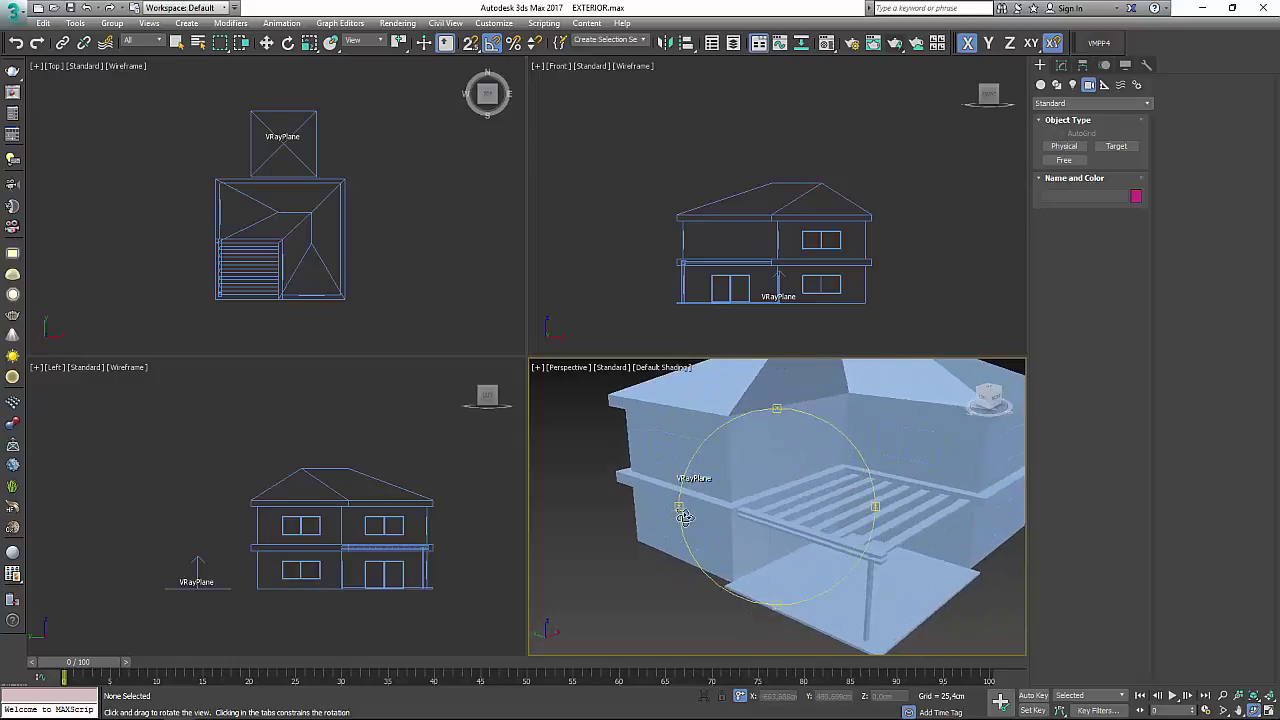
{"action": "right_click", "coordinate": [340, 300]}
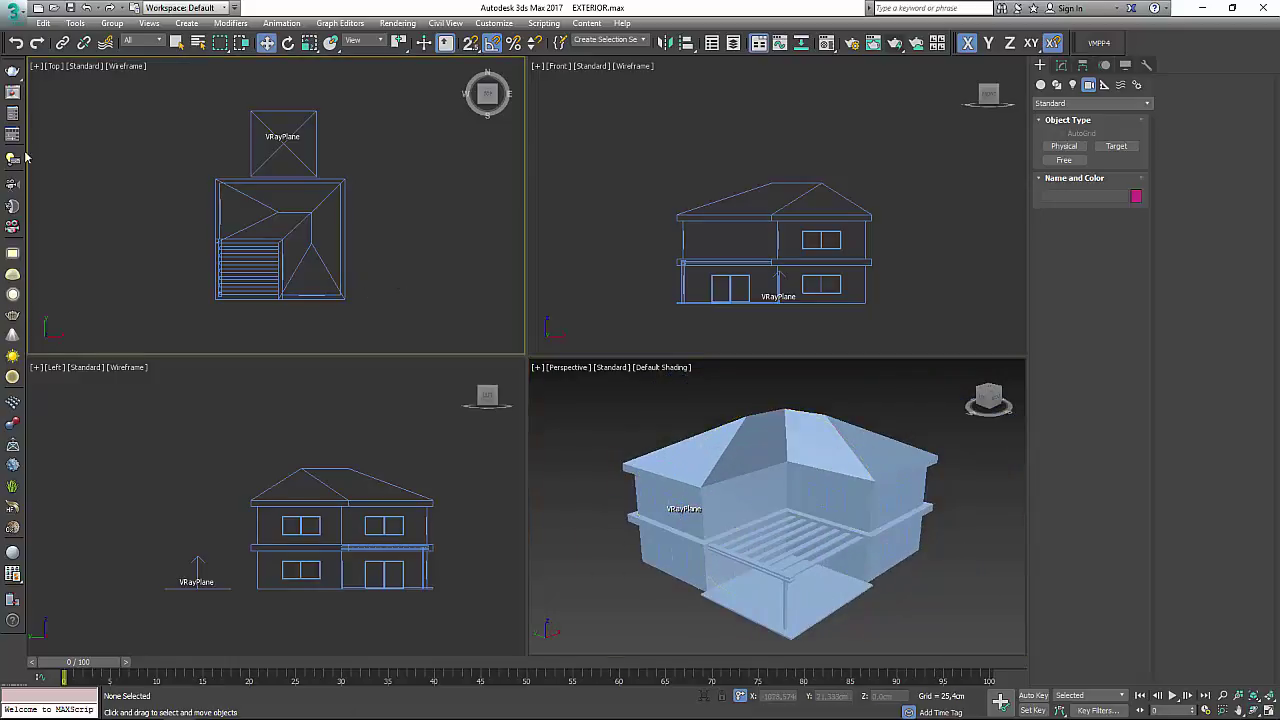
Step: Apply the ArchViz exterior preset to the house with IM + LC (fast) GI in V-Ray Quick Settings
{"action": "left_click", "coordinate": [12, 137]}
{"action": "left_click", "coordinate": [549, 250]}
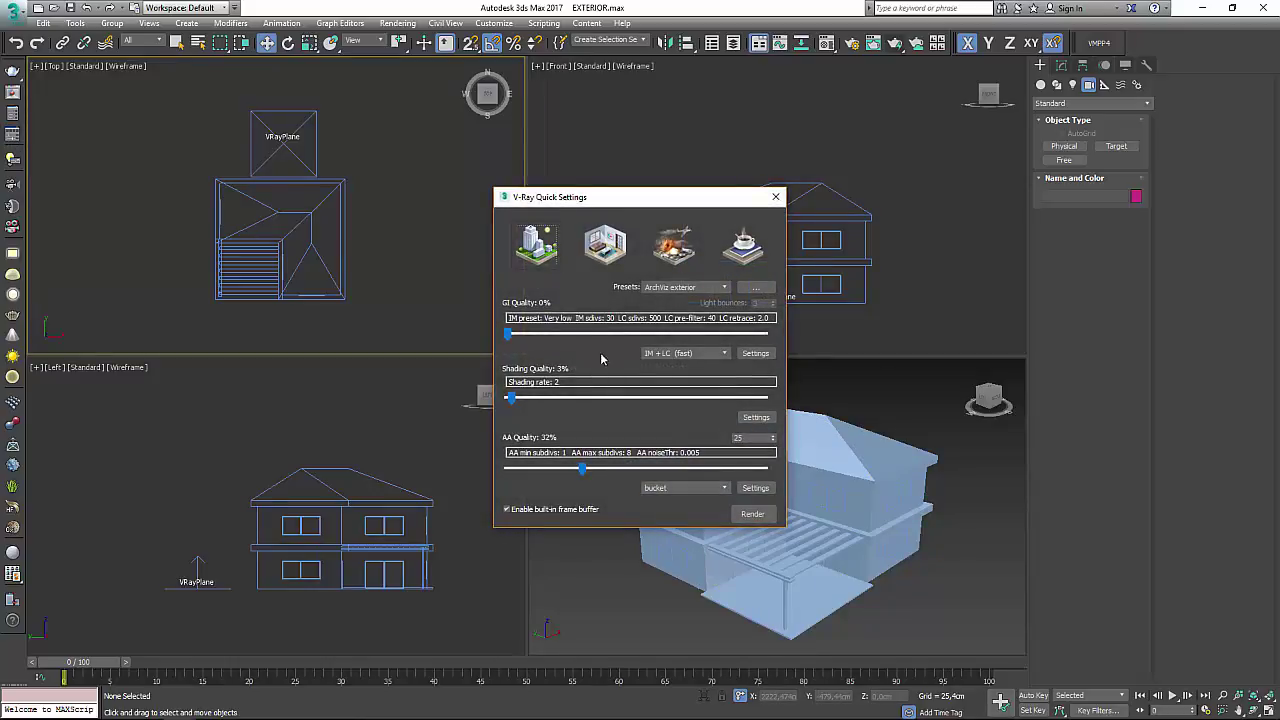
{"action": "left_click", "coordinate": [655, 354]}
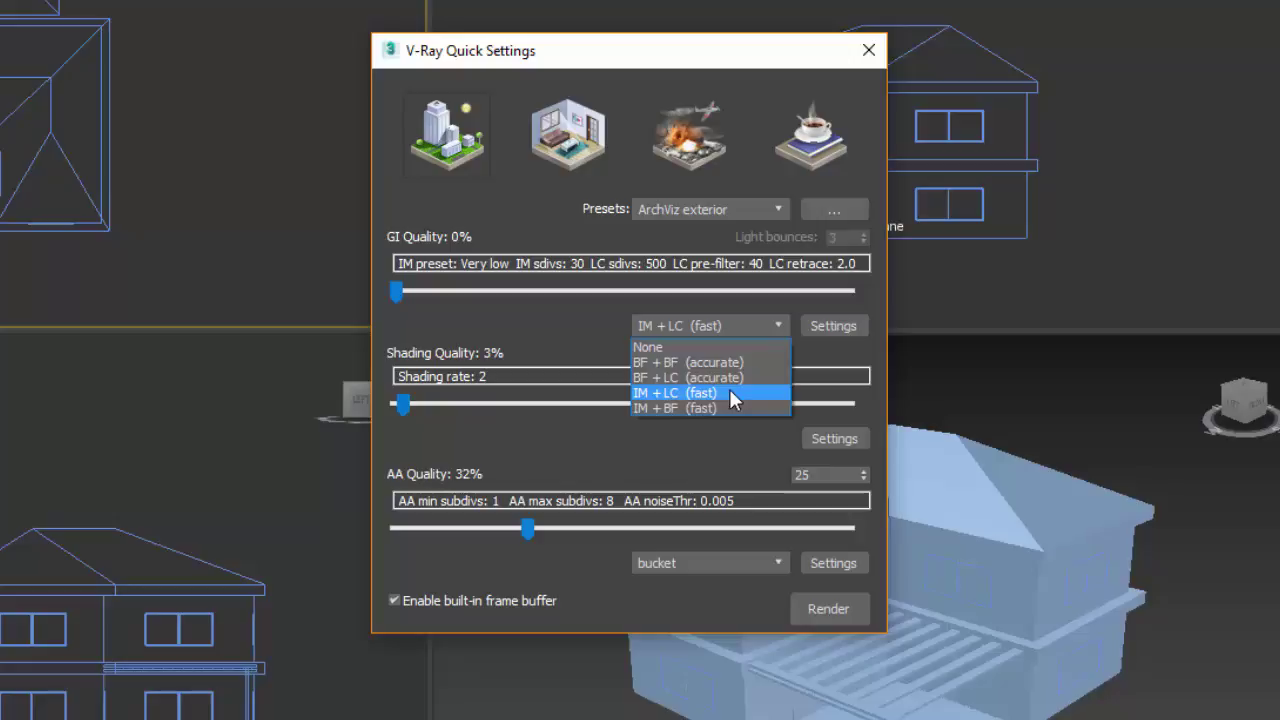
{"action": "left_click", "coordinate": [724, 397]}
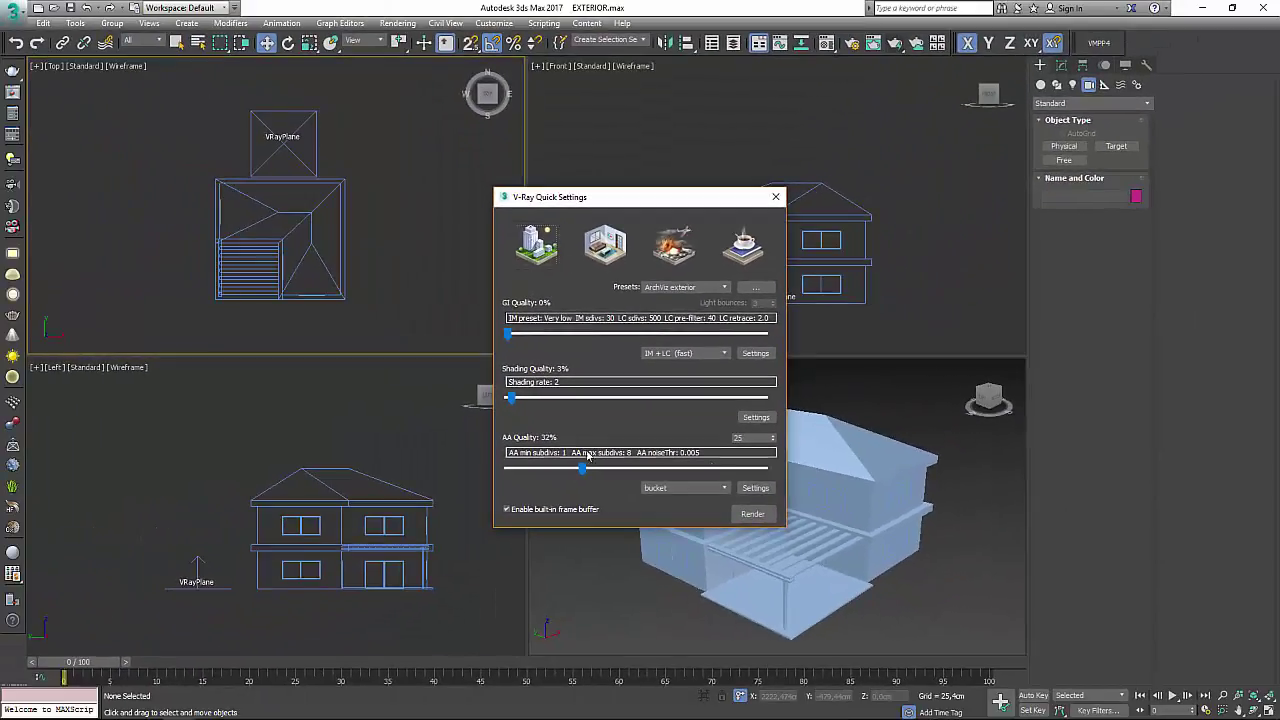
{"action": "left_click", "coordinate": [775, 197]}
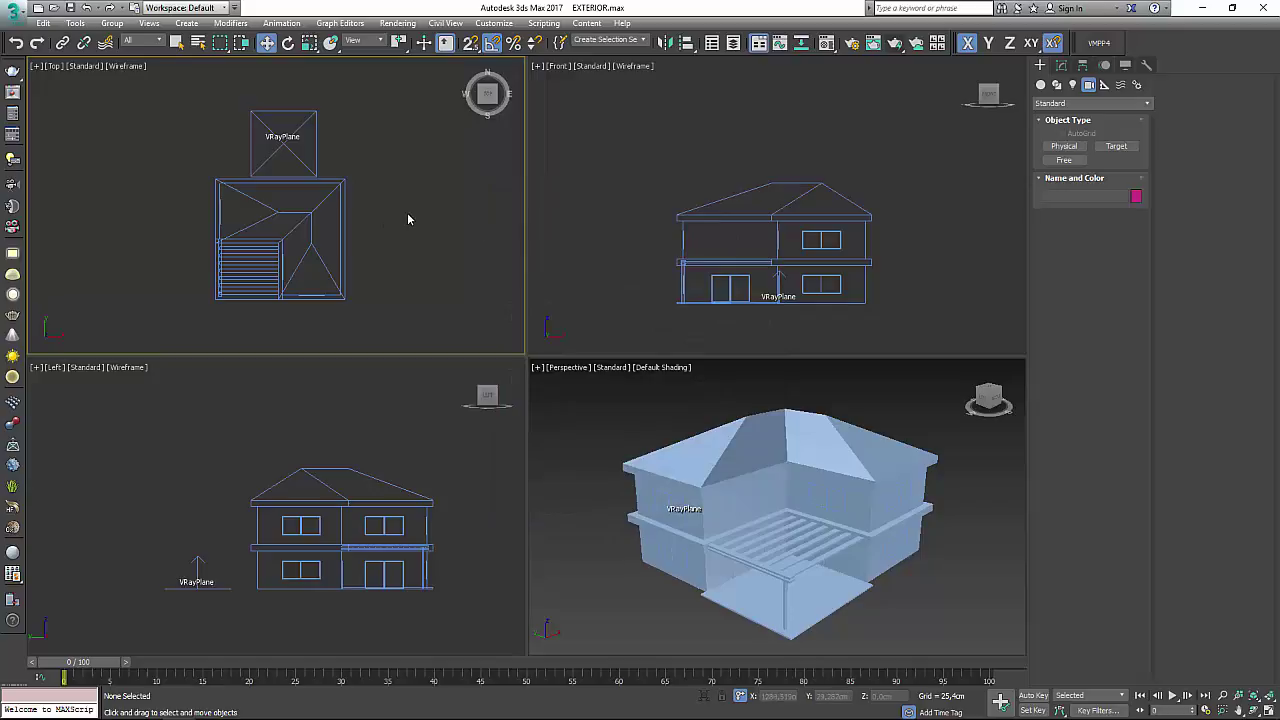
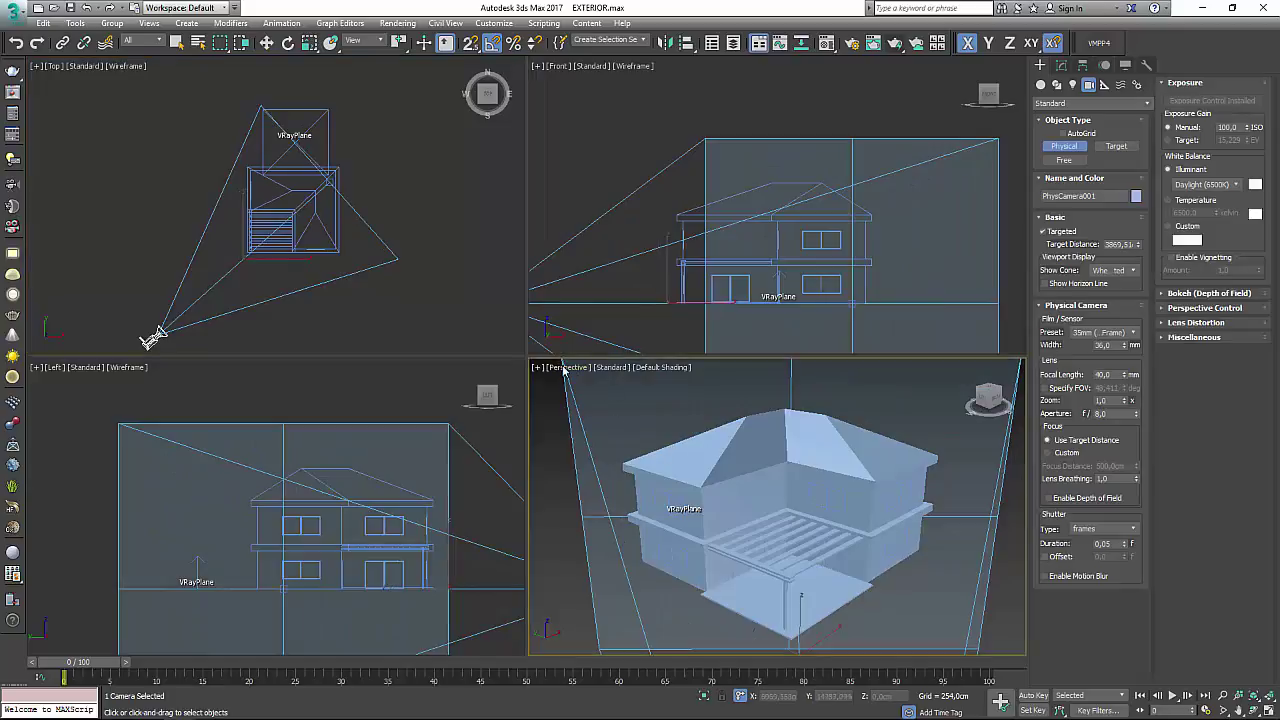
Step: View through PhysCamera001, then pan, orbit and dolly it back until the whole house fits
{"action": "left_click", "coordinate": [575, 368]}
{"action": "left_click", "coordinate": [838, 384]}
{"action": "middle_click_drag", "start_coordinate": [789, 481], "coordinate": [801, 540]}
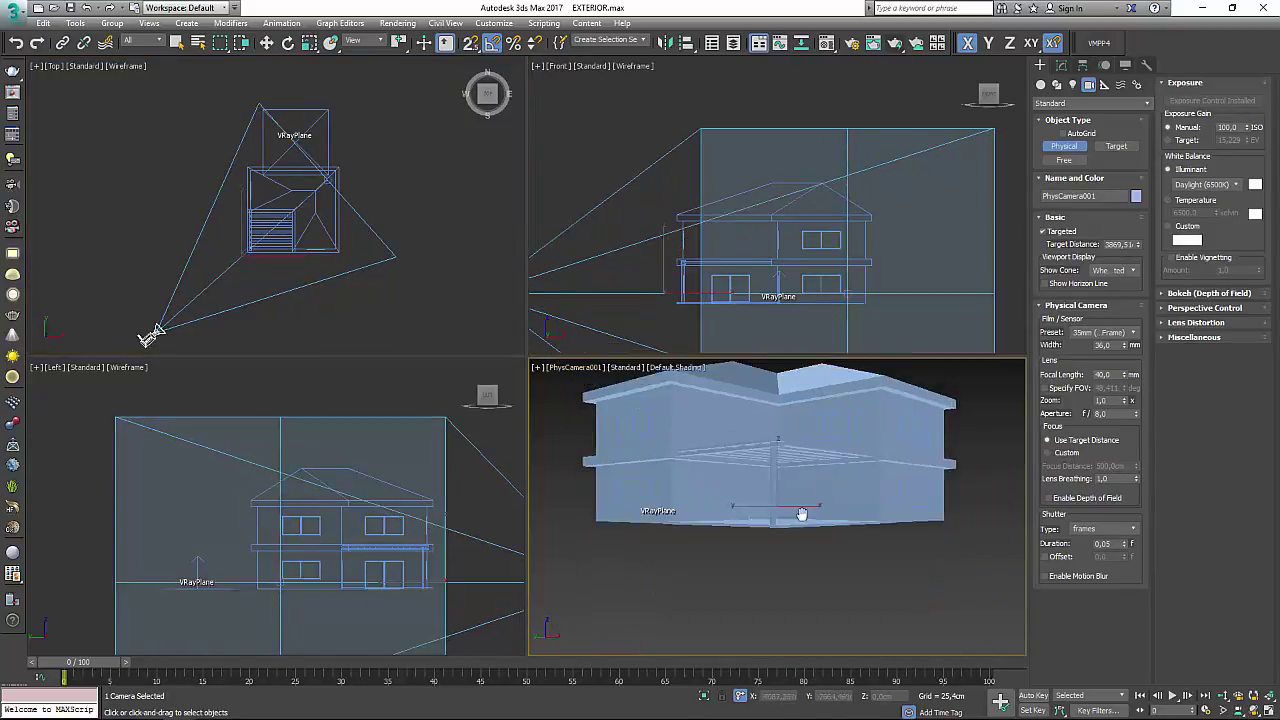
{"action": "key", "text": "ctrl+r"}
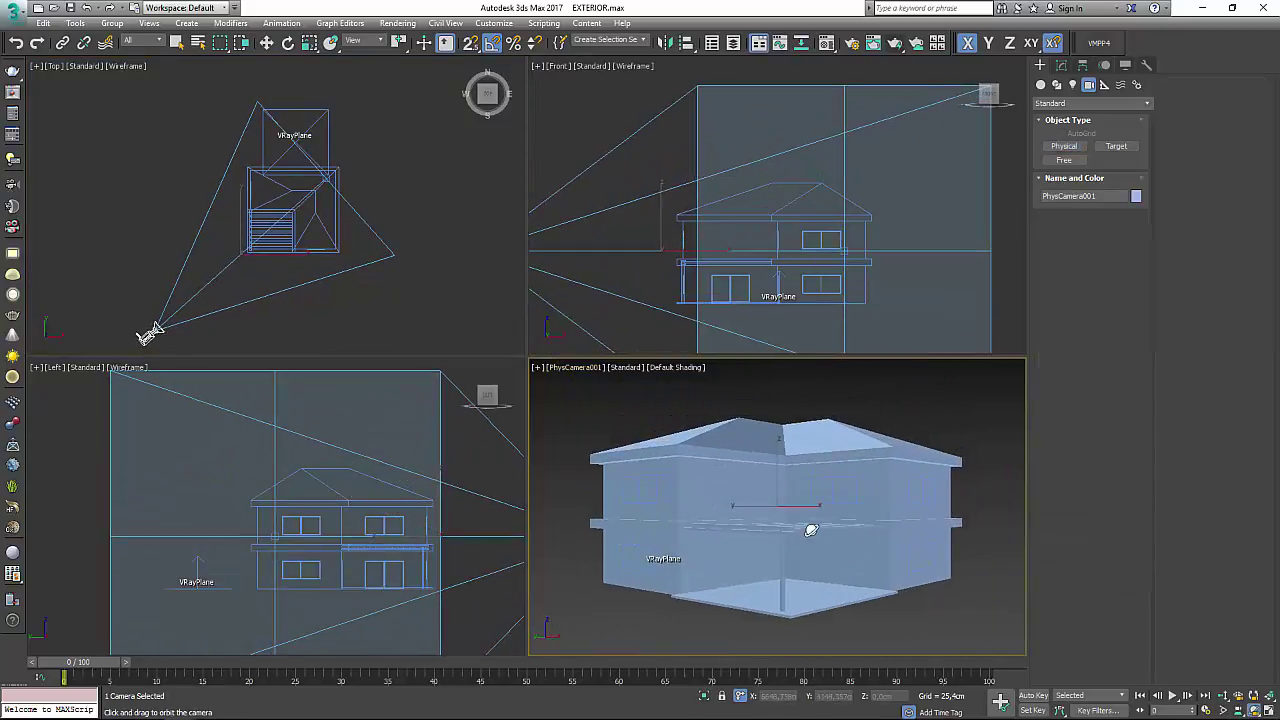
{"action": "left_click_drag", "start_coordinate": [811, 530], "coordinate": [823, 553]}
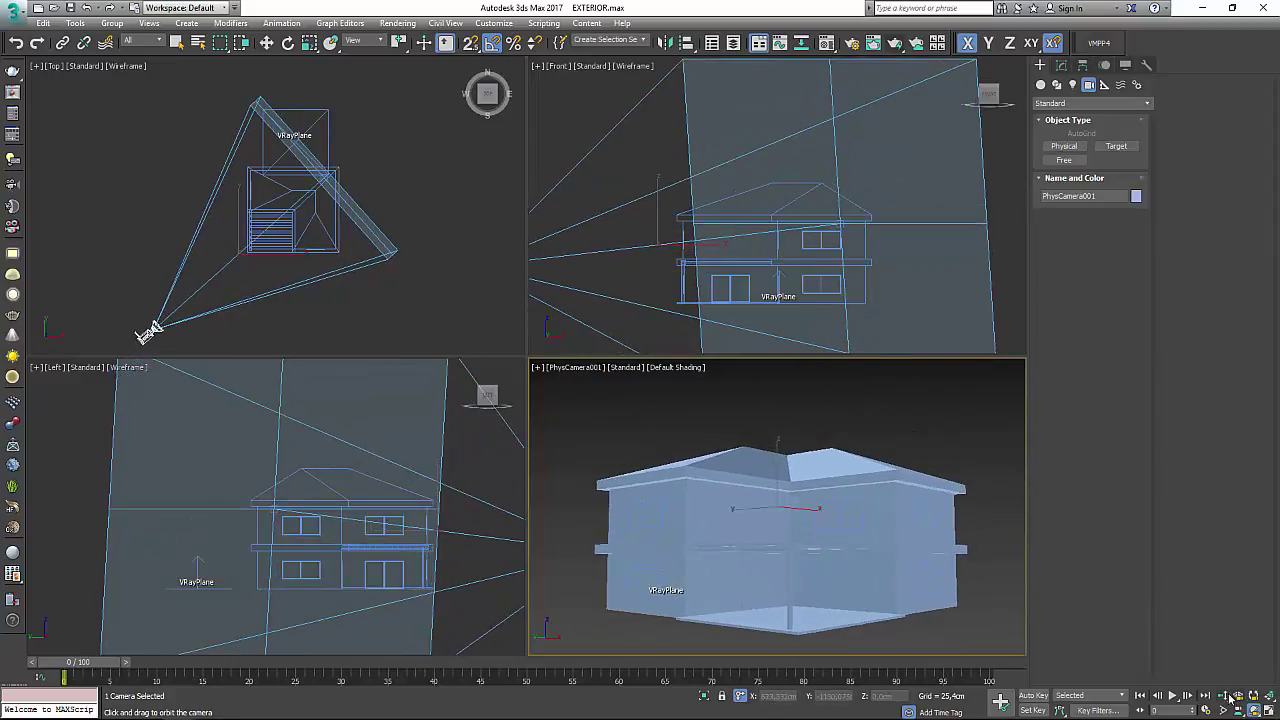
{"action": "left_click", "coordinate": [1222, 695]}
{"action": "left_click_drag", "start_coordinate": [733, 481], "coordinate": [735, 524]}
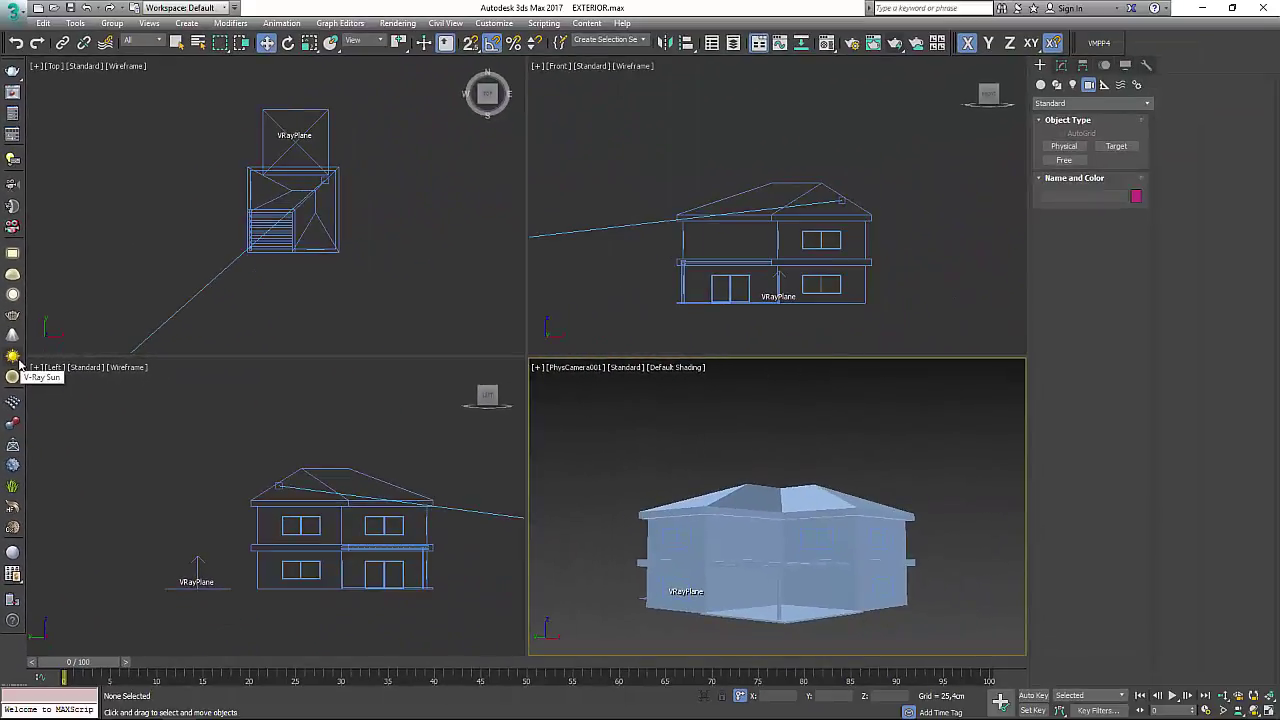
Step: Create a VRaySun aimed at the house in the Top view, accepting the VRaySky prompt
{"action": "left_click", "coordinate": [18, 355]}
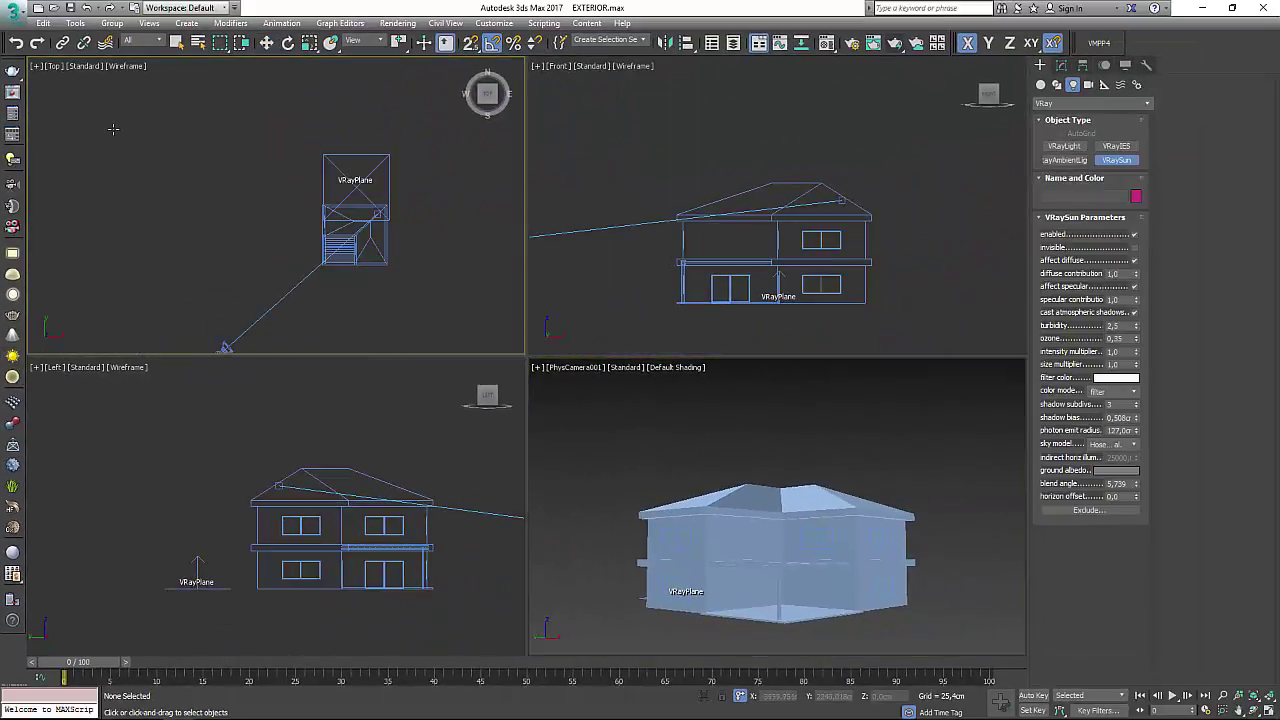
{"action": "left_click_drag", "start_coordinate": [122, 88], "coordinate": [358, 243]}
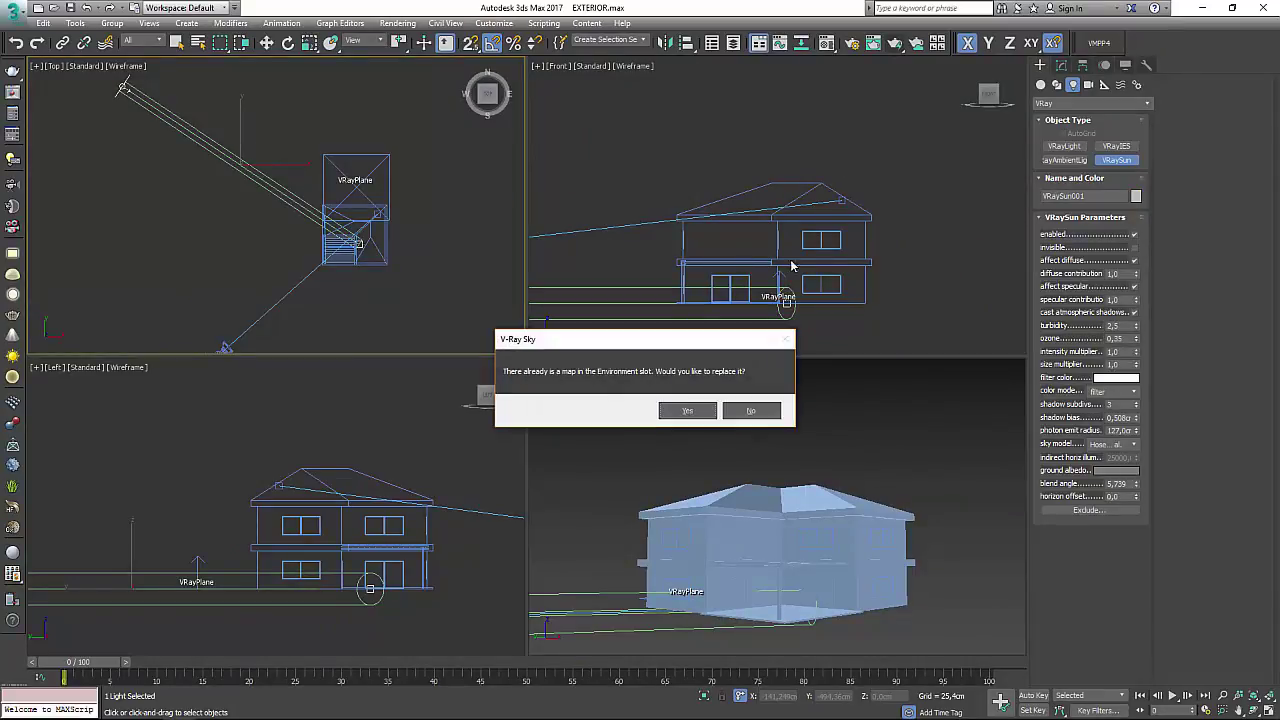
{"action": "key", "text": "Return"}
Step: Move the sun up high above the house in the Front view
{"action": "key", "text": "z"}
{"action": "key", "text": "w"}
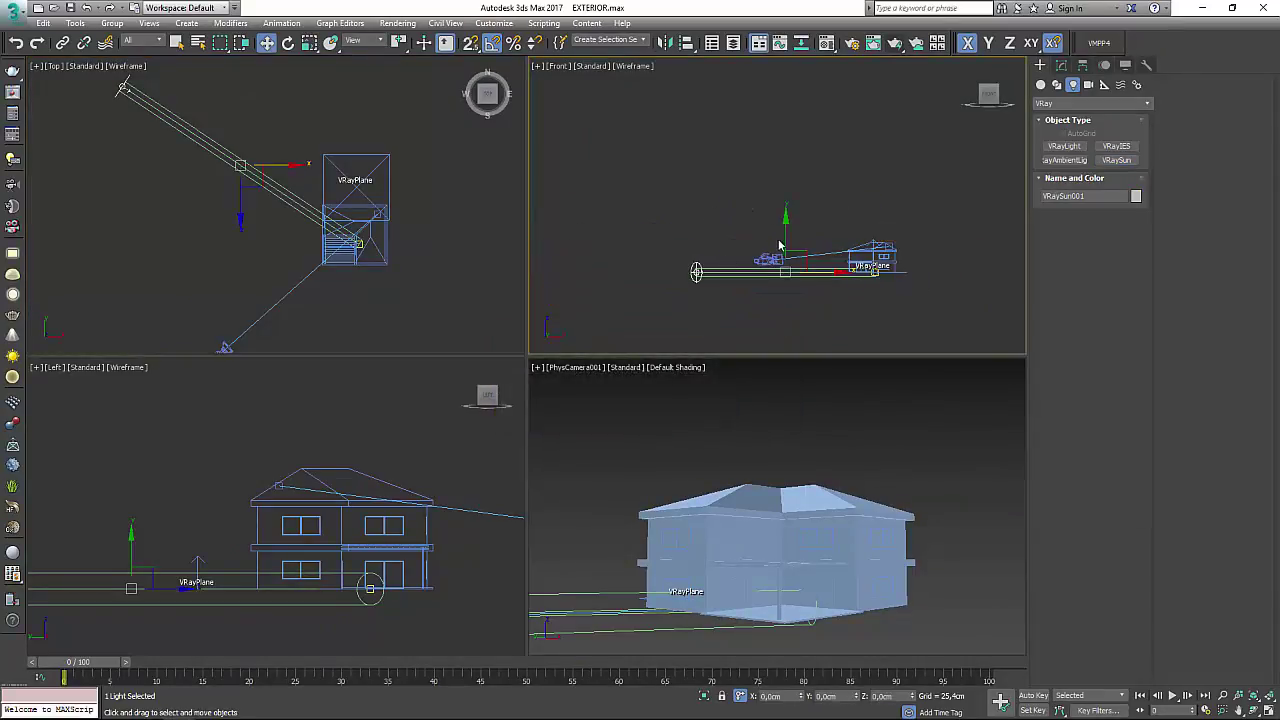
{"action": "left_click_drag", "start_coordinate": [786, 228], "coordinate": [792, 111]}
{"action": "right_click", "coordinate": [633, 394]}
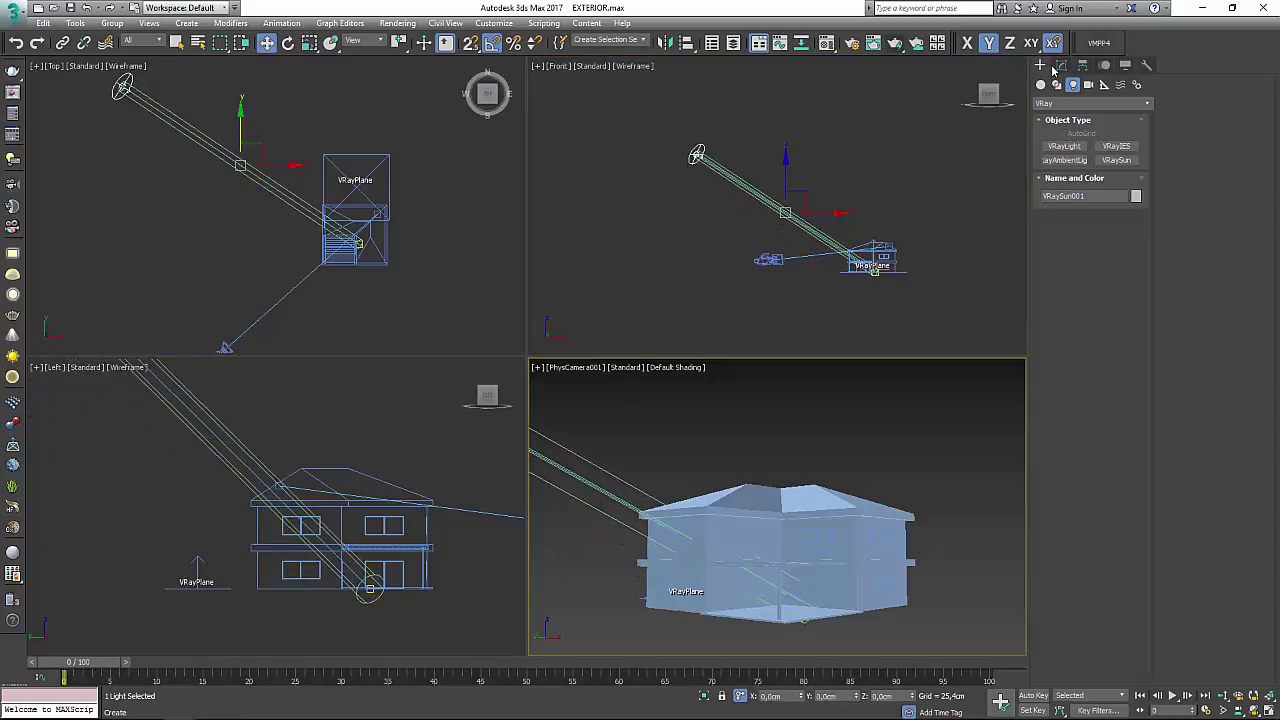
Step: Set the sun's ground albedo colour to pure white
{"action": "left_click", "coordinate": [1060, 65]}
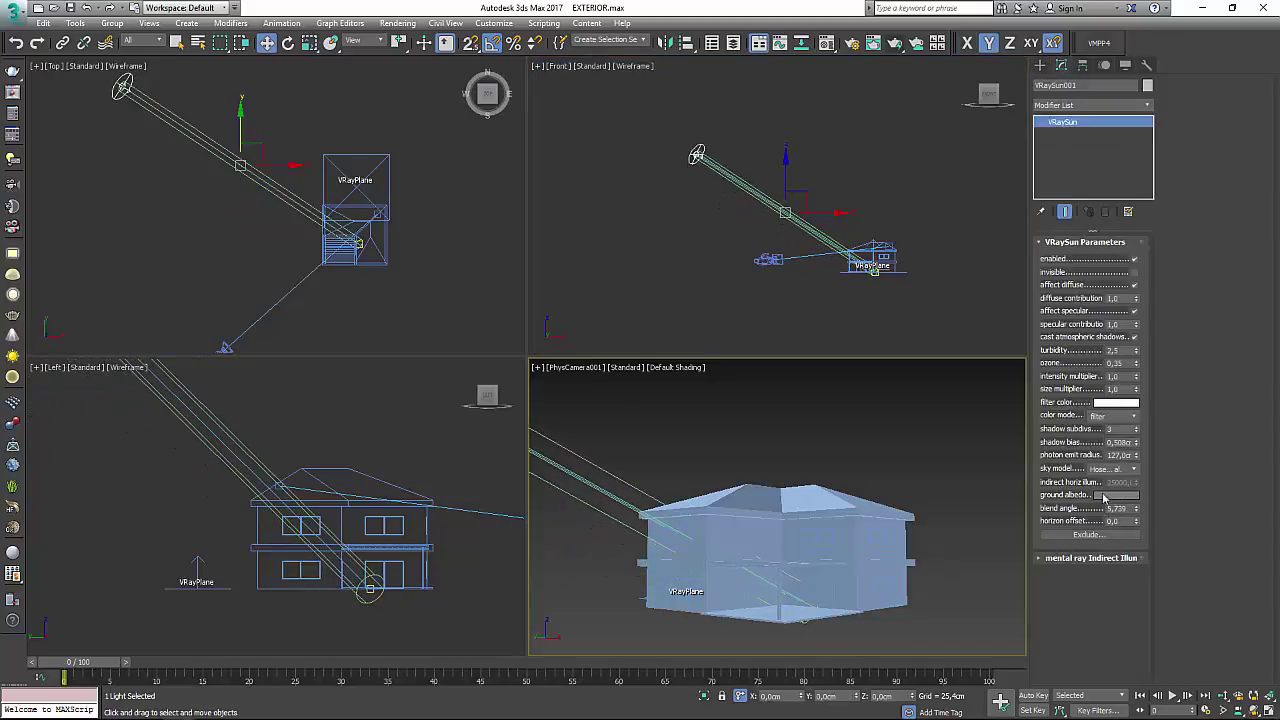
{"action": "left_click", "coordinate": [1104, 497]}
{"action": "left_click_drag", "start_coordinate": [383, 100], "coordinate": [383, 186]}
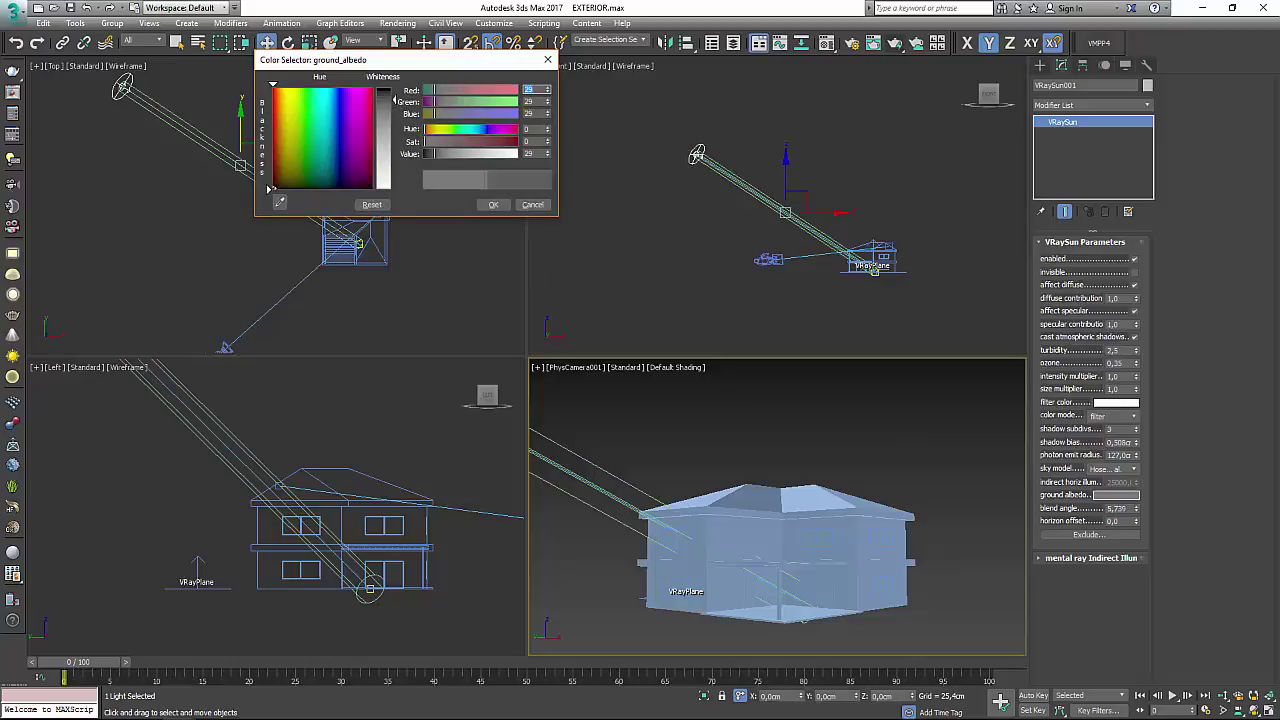
{"action": "left_click", "coordinate": [492, 205]}
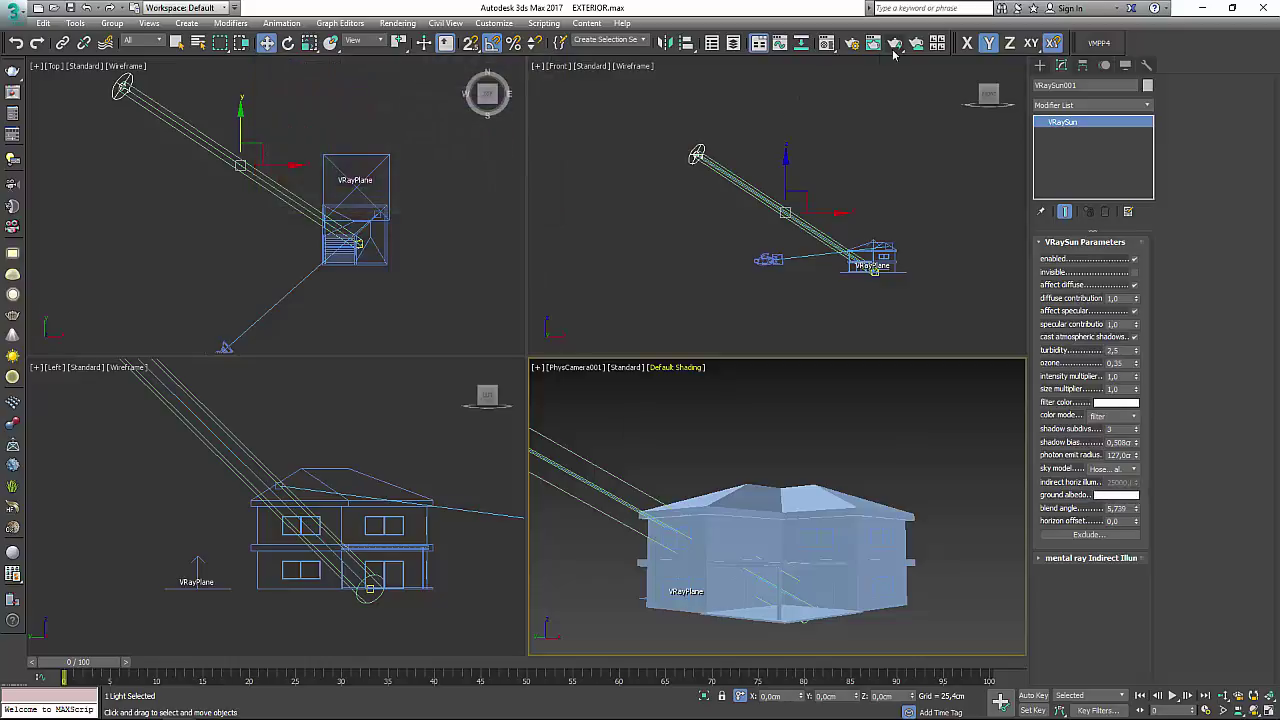
Step: Render the house using V-Ray's ArchViz exterior quick-settings preset and review the sunlit result
{"action": "left_click", "coordinate": [12, 134]}
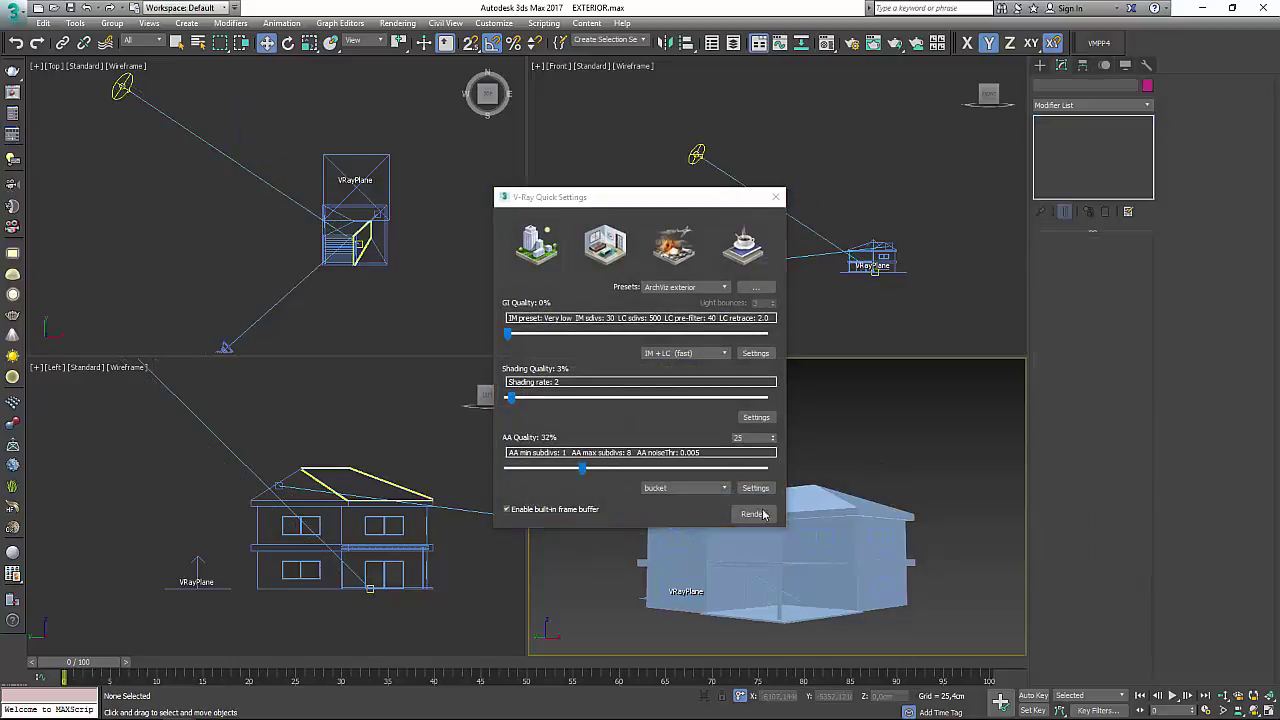
{"action": "left_click", "coordinate": [752, 513]}
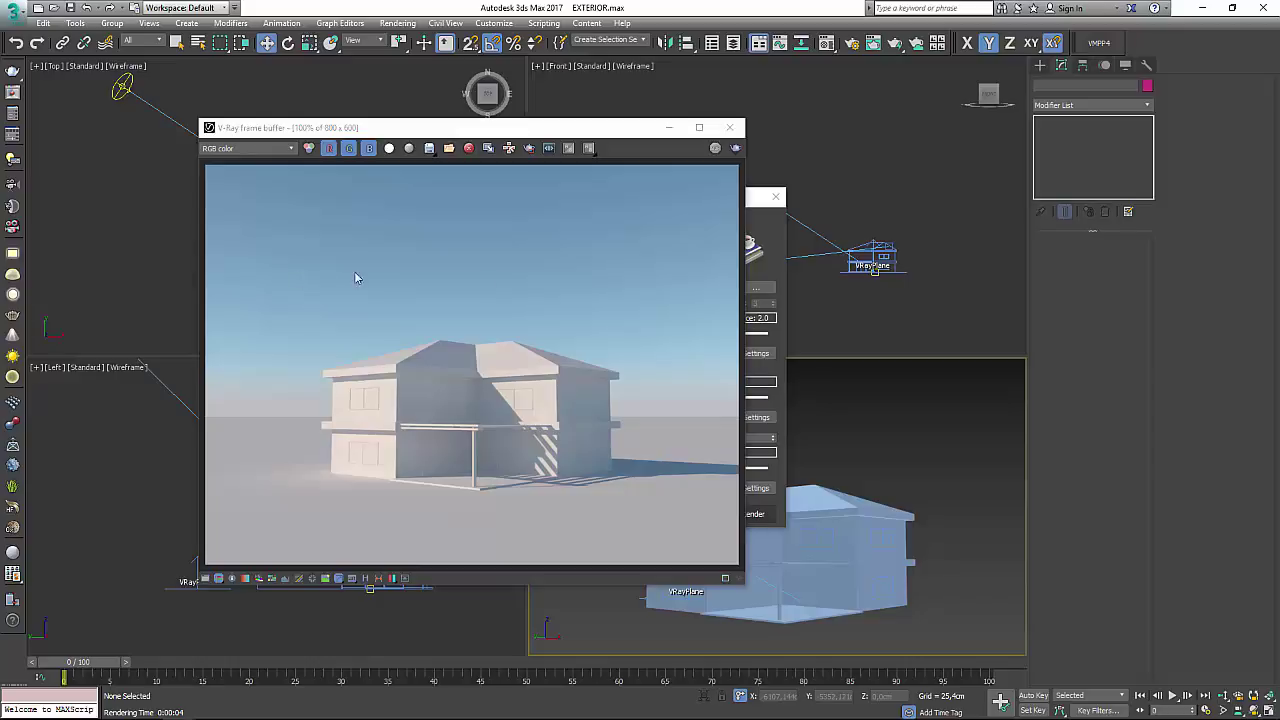
{"action": "left_click", "coordinate": [777, 233]}
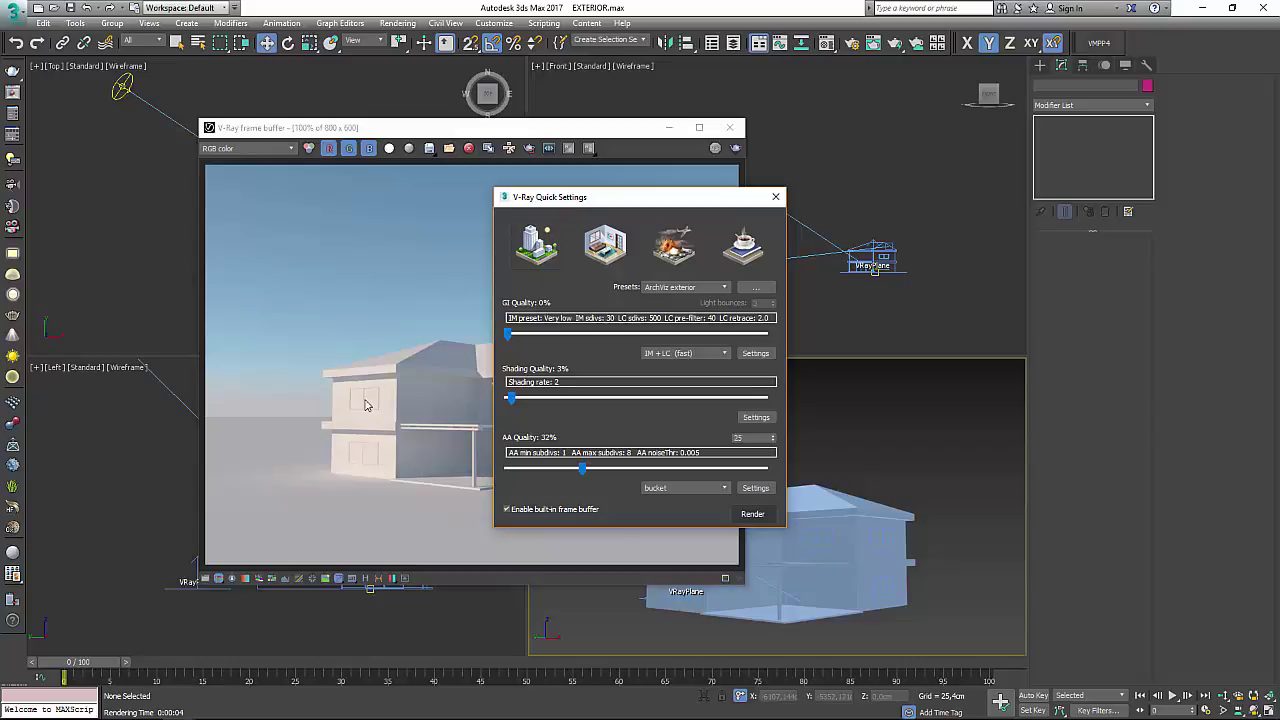
{"action": "mouse_move", "coordinate": [179, 707]}
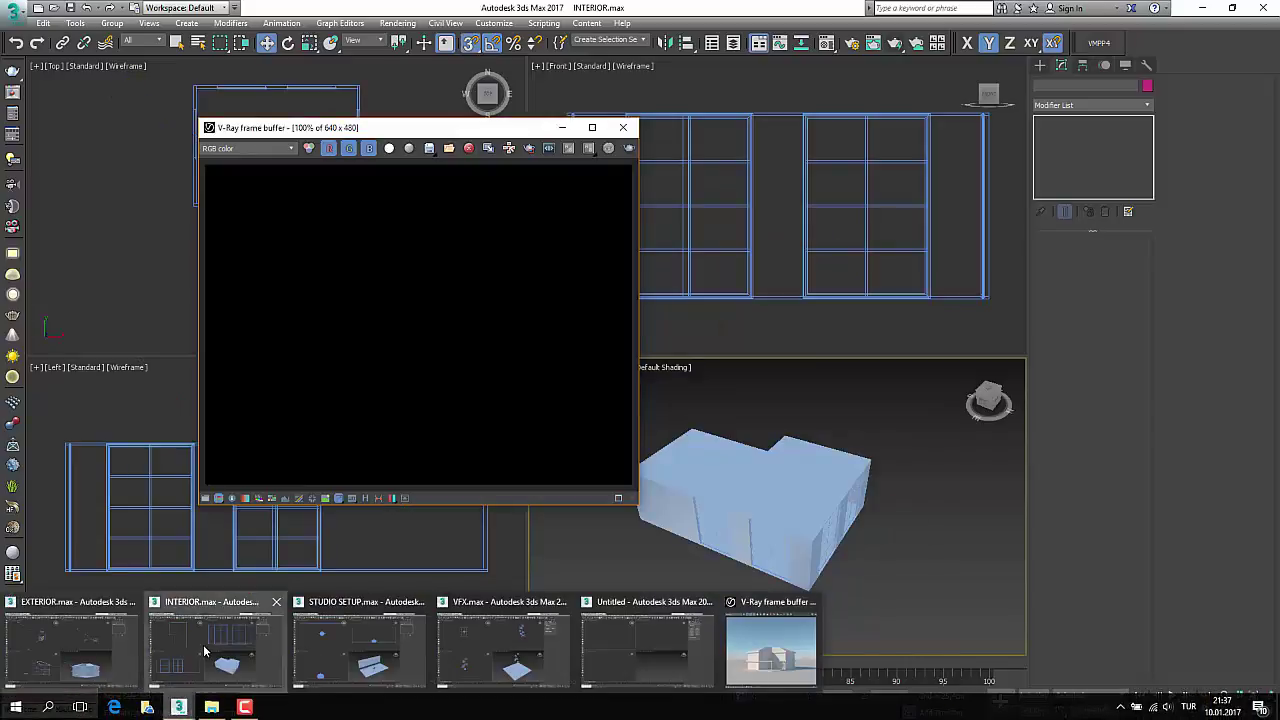
Step: Switch to INTERIOR.max, maximize the Perspective view and orbit around the L-shaped room
{"action": "left_click", "coordinate": [215, 645]}
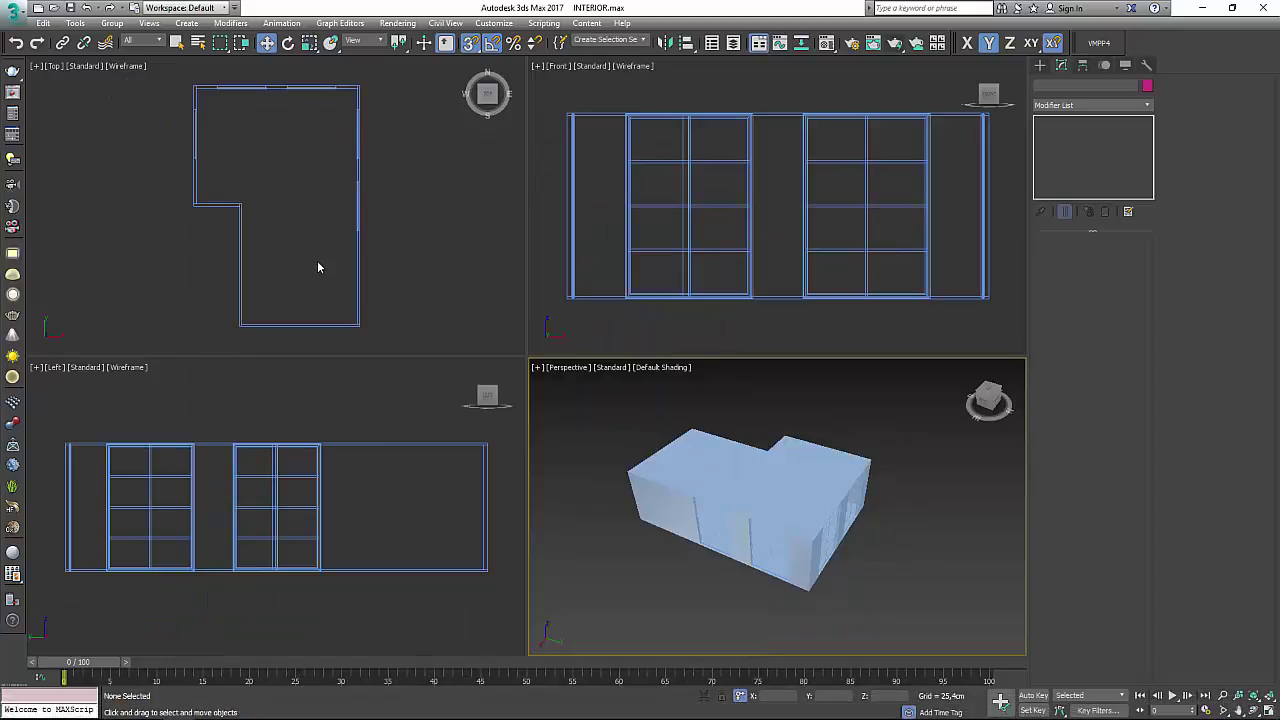
{"action": "left_click", "coordinate": [1254, 710]}
{"action": "key", "text": "alt+w"}
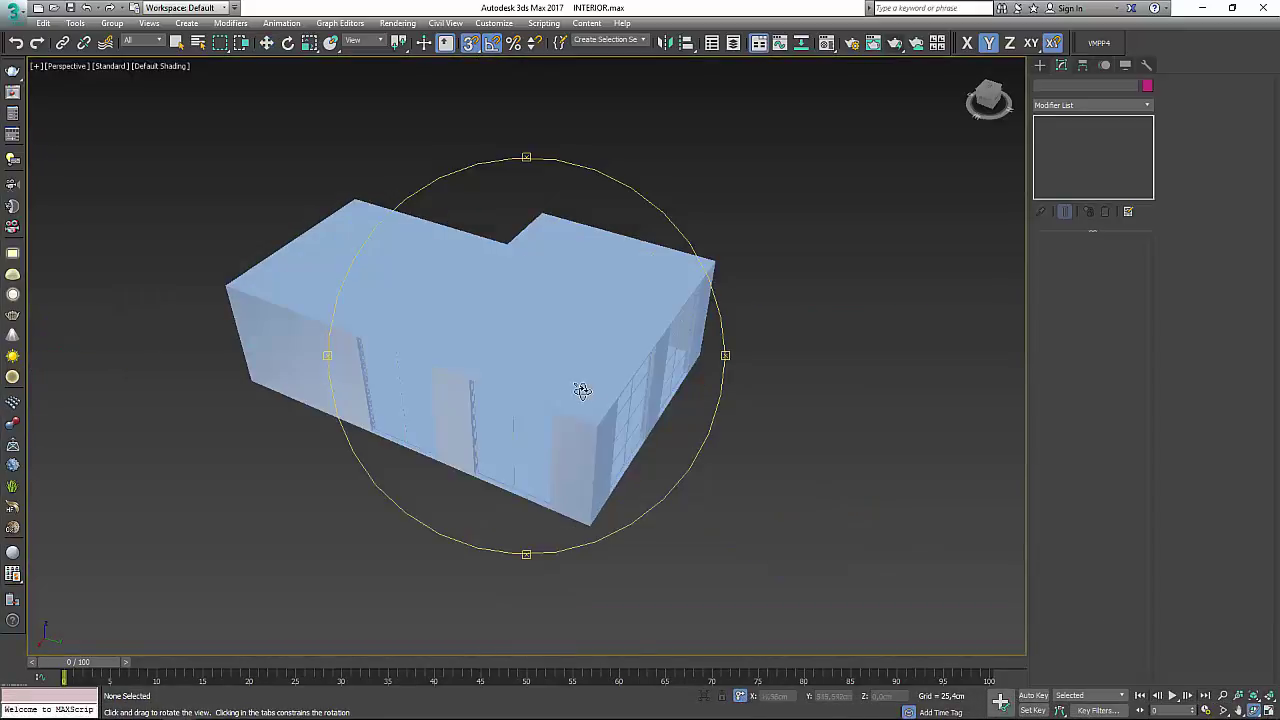
{"action": "mouse_move", "coordinate": [580, 389]}
{"action": "left_mouse_down"}
{"action": "mouse_move", "coordinate": [437, 411]}
{"action": "mouse_move", "coordinate": [371, 360]}
{"action": "mouse_move", "coordinate": [486, 343]}
{"action": "mouse_move", "coordinate": [330, 357]}
{"action": "mouse_move", "coordinate": [480, 357]}
{"action": "mouse_move", "coordinate": [346, 359]}
{"action": "mouse_move", "coordinate": [180, 343]}
{"action": "mouse_move", "coordinate": [229, 394]}
{"action": "mouse_move", "coordinate": [371, 380]}
{"action": "mouse_move", "coordinate": [399, 391]}
{"action": "mouse_move", "coordinate": [511, 357]}
{"action": "mouse_move", "coordinate": [771, 391]}
{"action": "left_mouse_up"}
{"action": "right_click", "coordinate": [811, 397]}
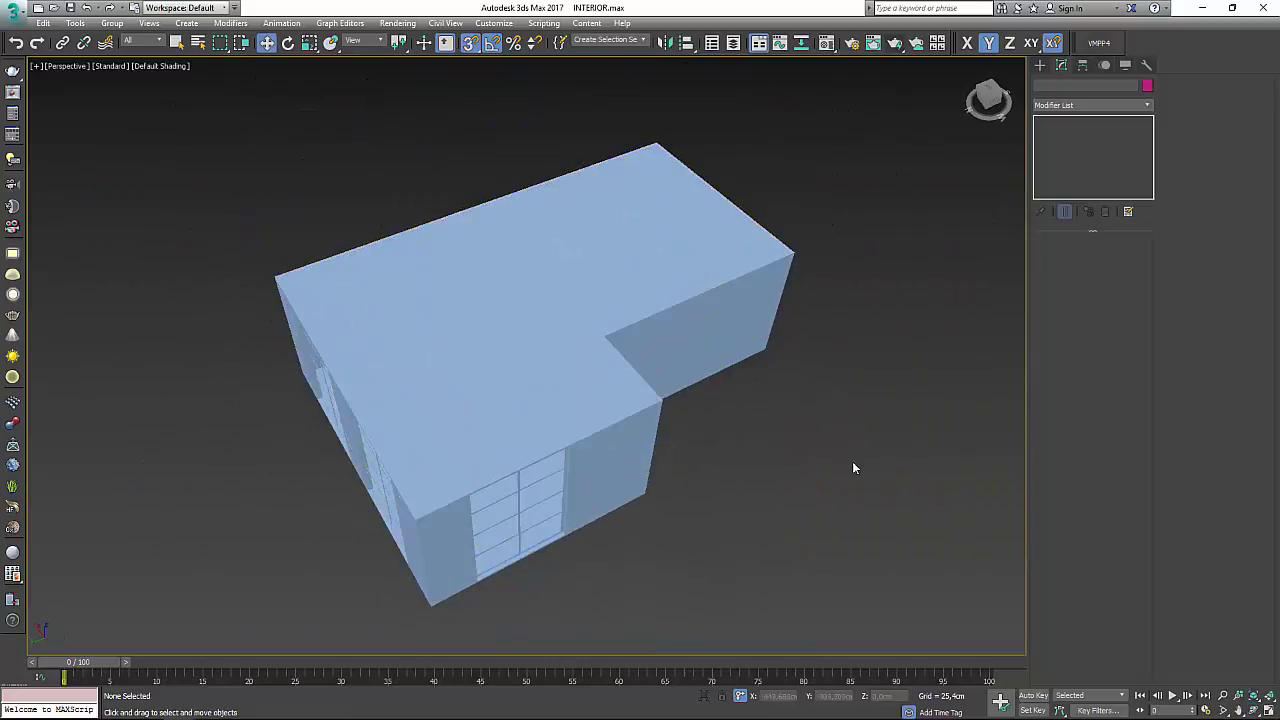
Step: Choose the ArchViz interior preset in V-Ray Quick Settings and restore the four-viewport layout
{"action": "left_click", "coordinate": [12, 134]}
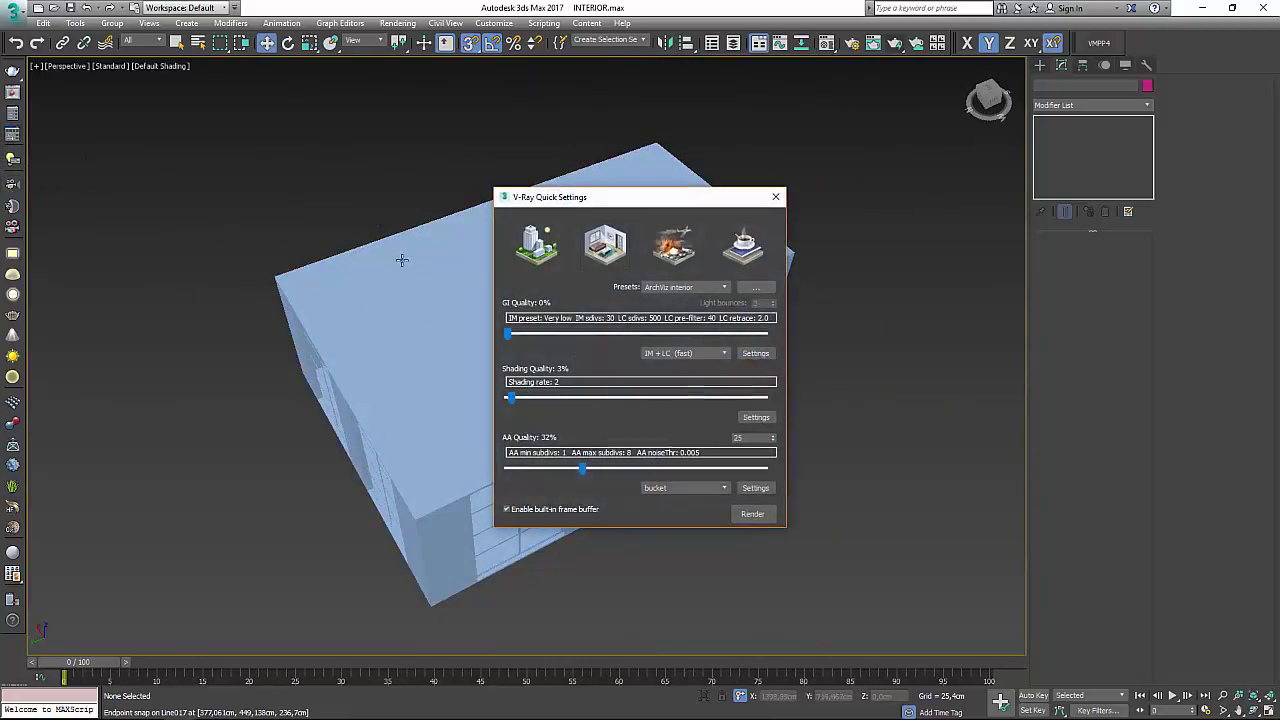
{"action": "left_click", "coordinate": [607, 255]}
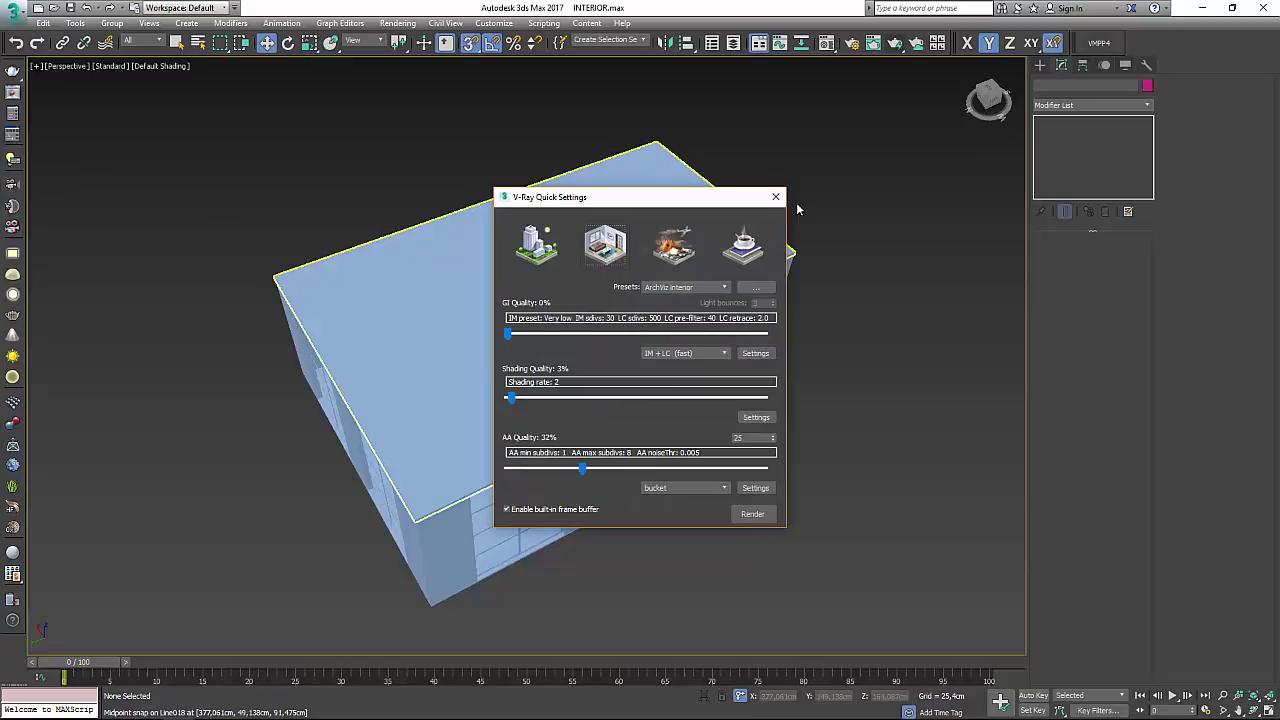
{"action": "left_click_drag", "start_coordinate": [720, 199], "coordinate": [1174, 271]}
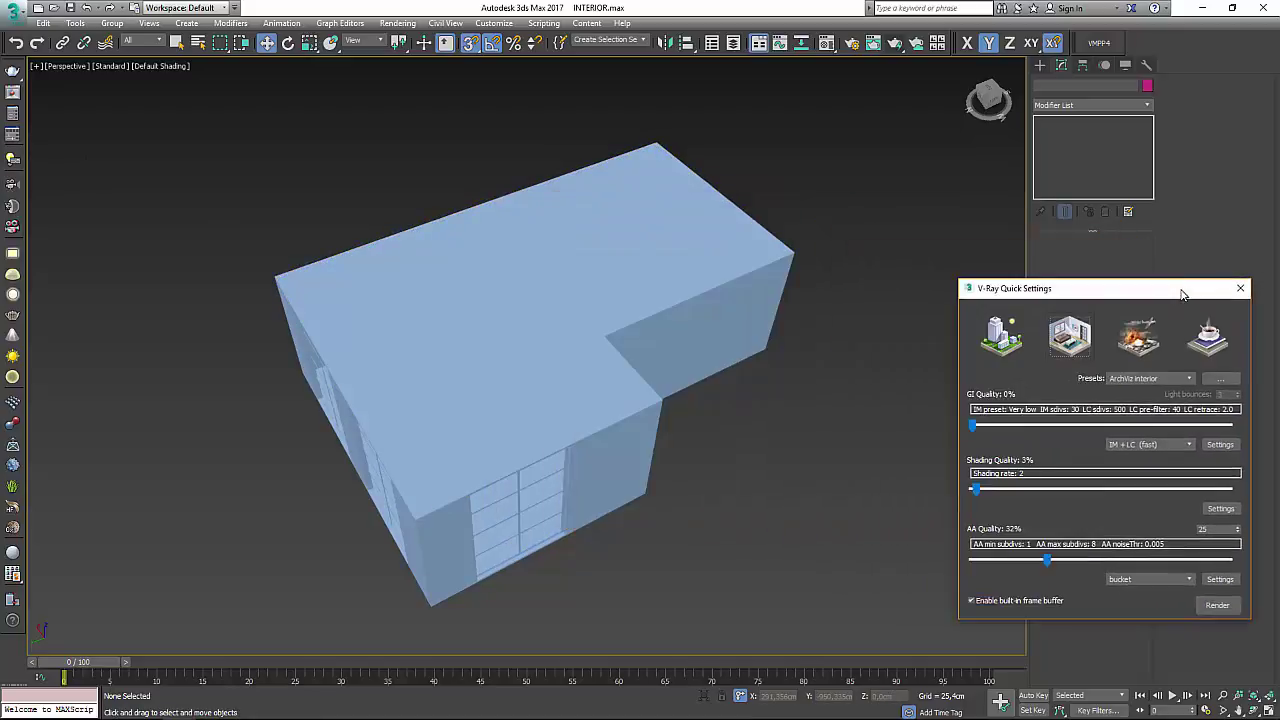
{"action": "left_click", "coordinate": [1265, 645]}
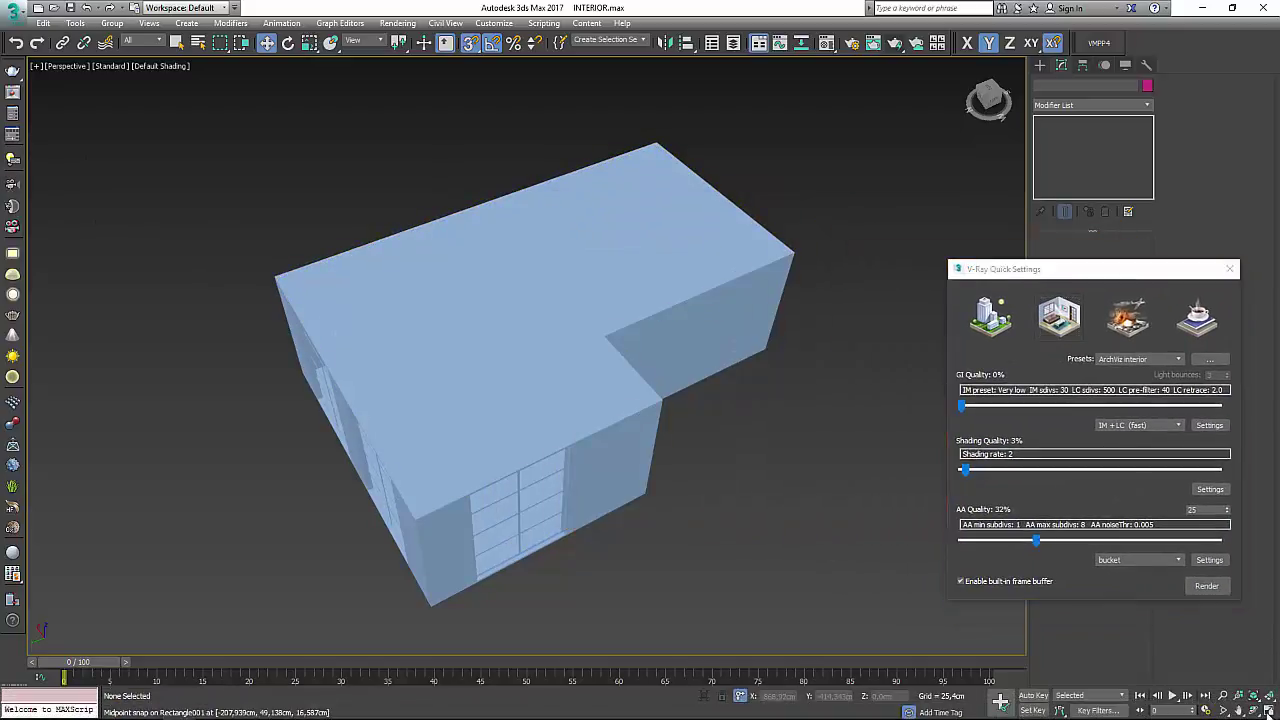
{"action": "key", "text": "alt+w"}
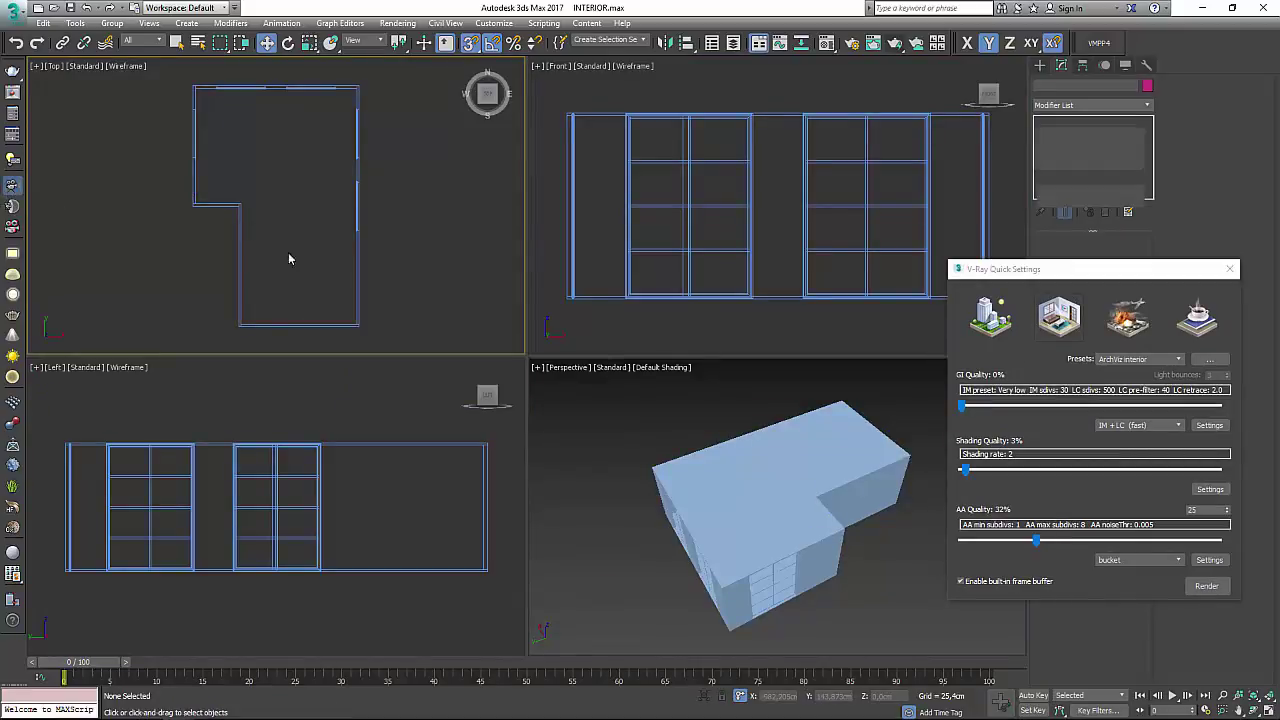
Step: Place a physical camera inside the room and set the Perspective viewport to PhysCamera001
{"action": "key", "text": "c"}
{"action": "left_click_drag", "start_coordinate": [332, 307], "coordinate": [247, 93]}
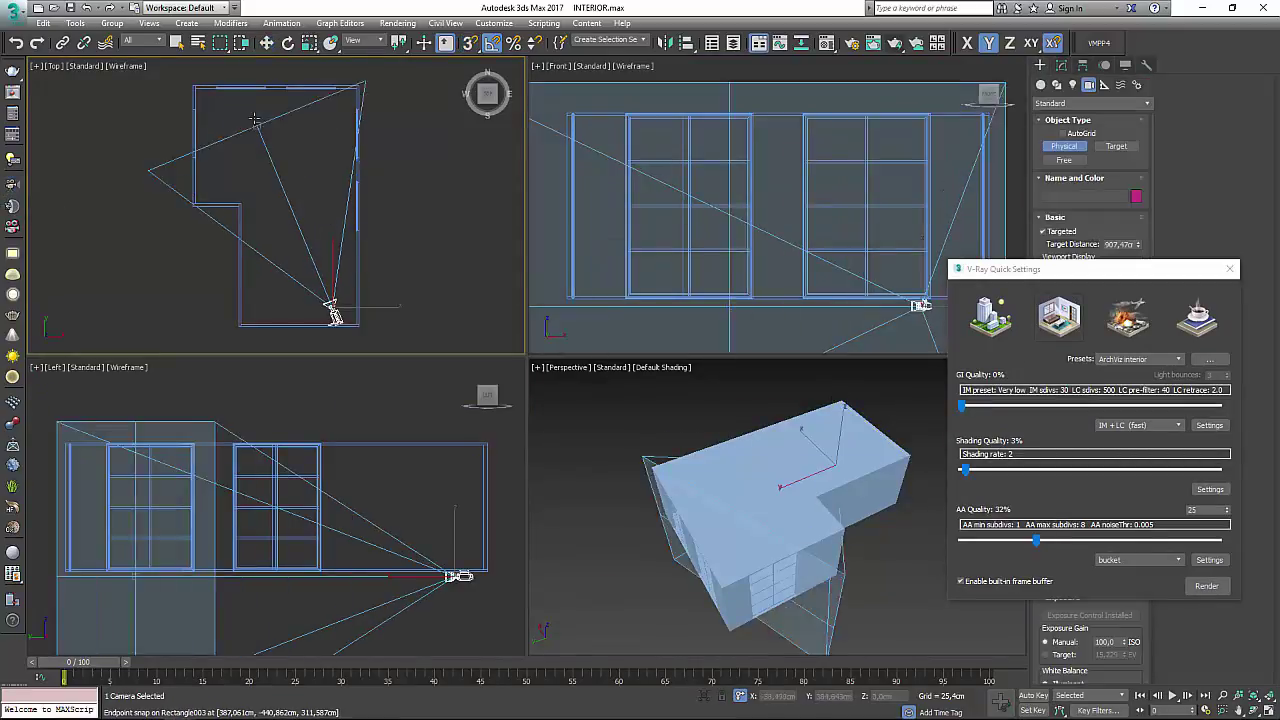
{"action": "left_click", "coordinate": [567, 370]}
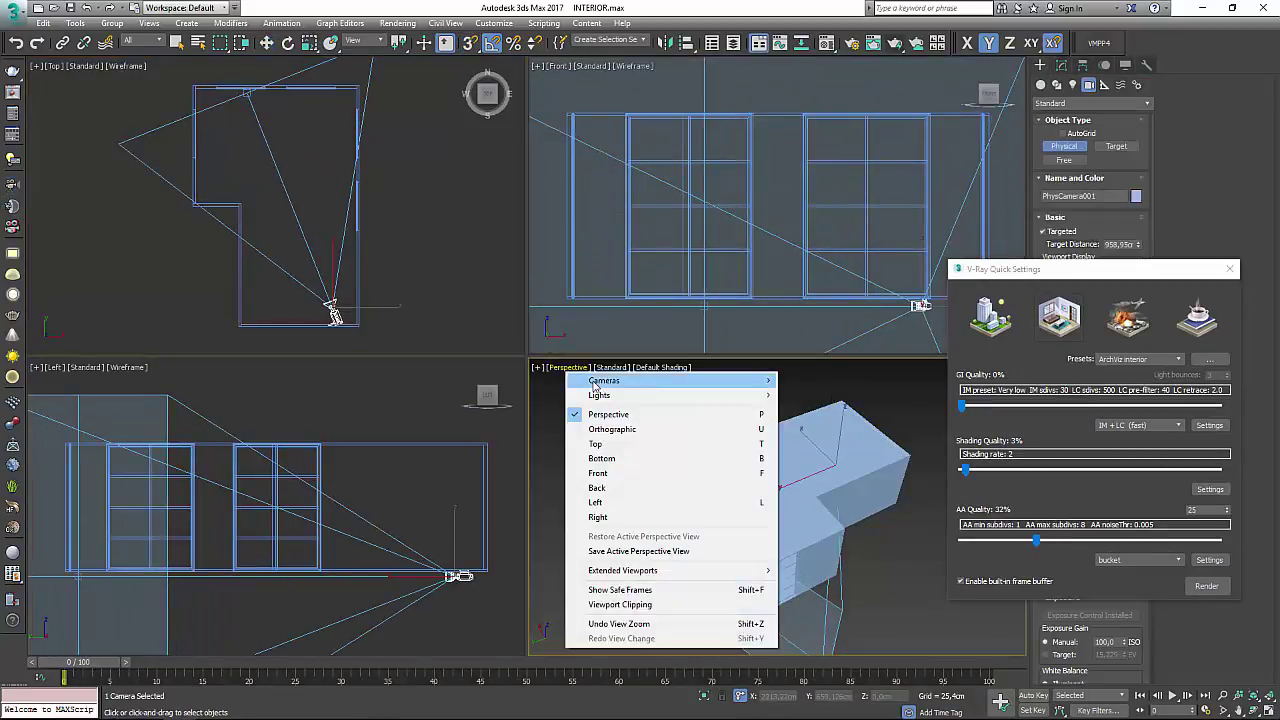
{"action": "left_click", "coordinate": [829, 381]}
{"action": "left_click_drag", "start_coordinate": [1045, 275], "coordinate": [83, 321]}
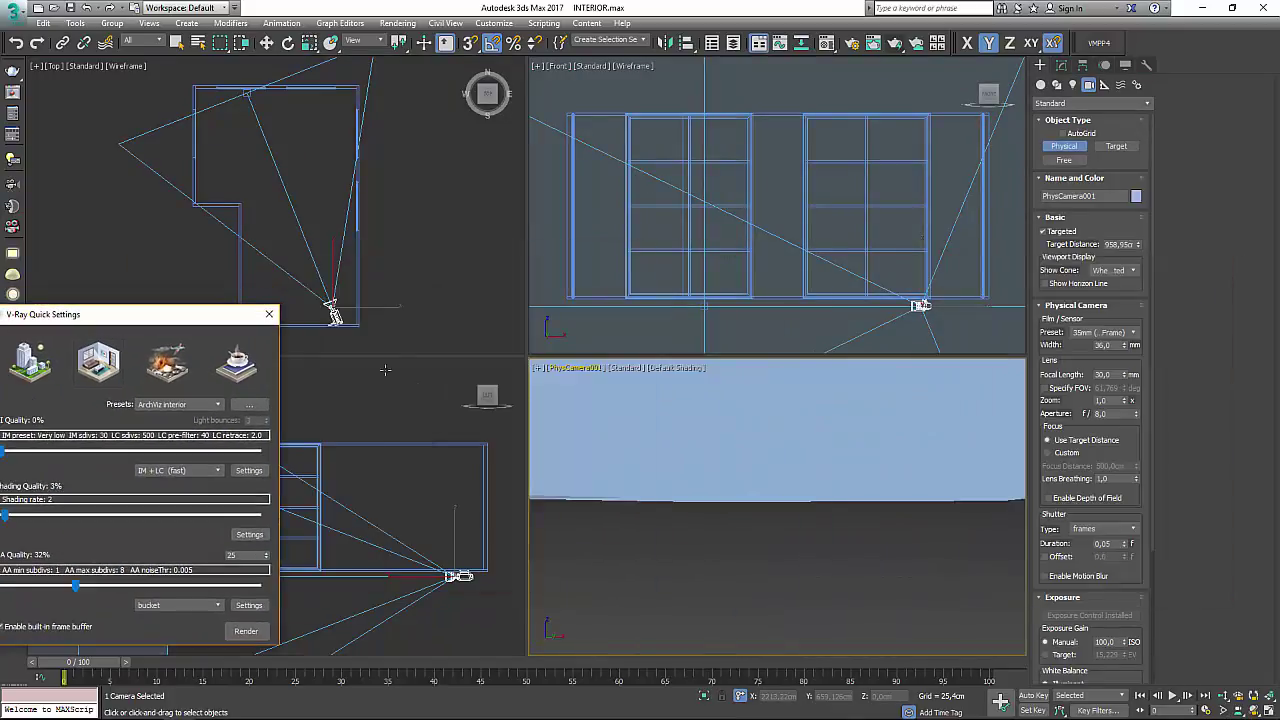
{"action": "middle_click_drag", "start_coordinate": [734, 437], "coordinate": [712, 482]}
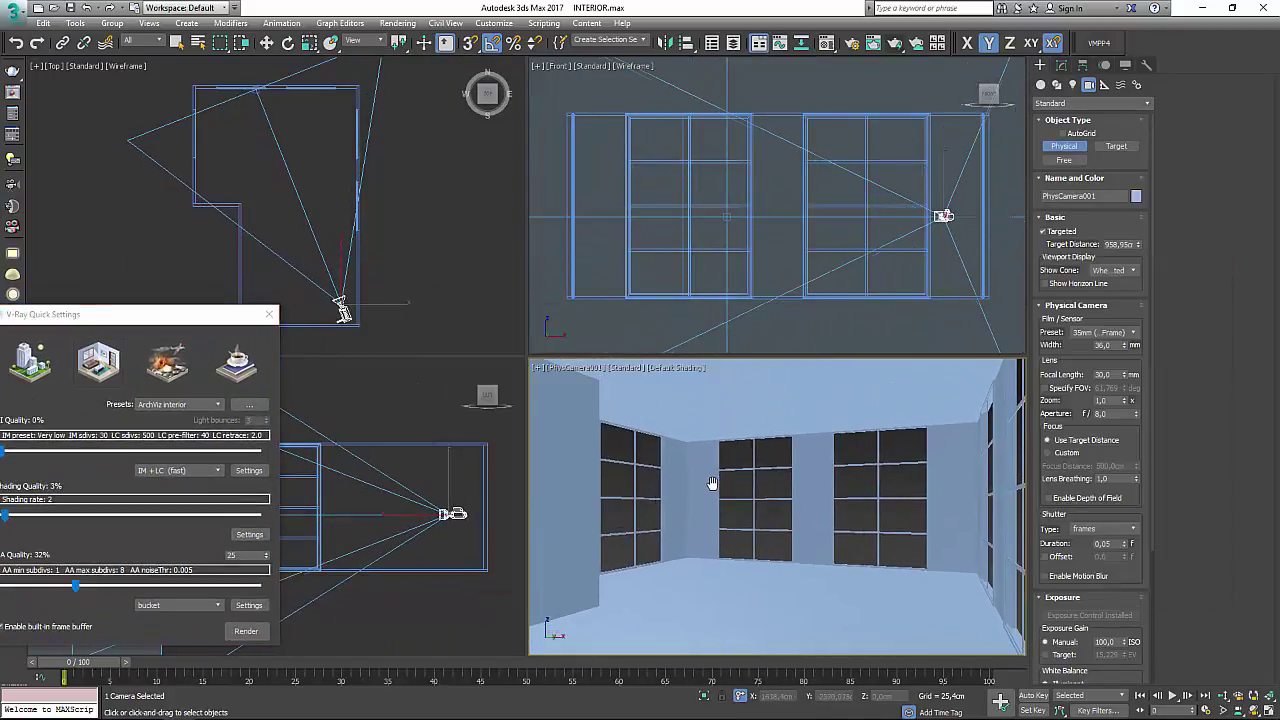
{"action": "scroll", "coordinate": [215, 200], "scroll_direction": "down", "scroll_amount": 2}
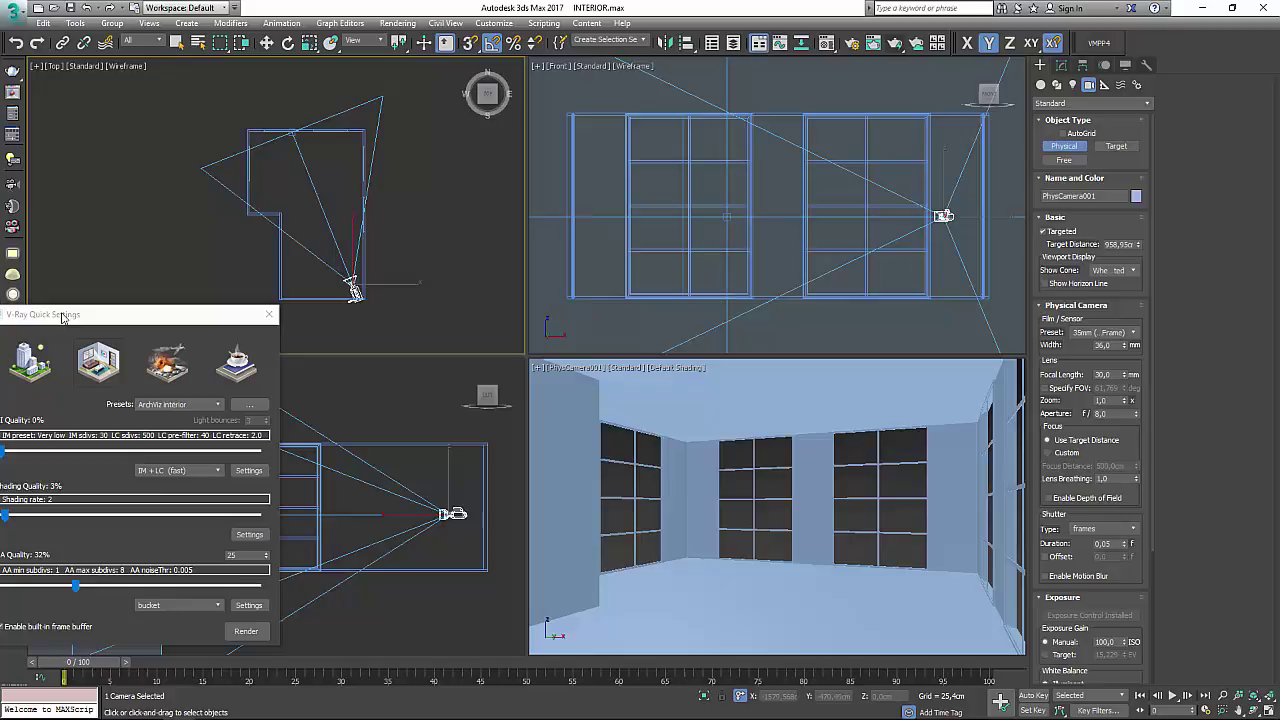
Step: Create a VRaySun aimed at the room and accept adding a VRaySky environment
{"action": "left_click_drag", "start_coordinate": [63, 317], "coordinate": [108, 375]}
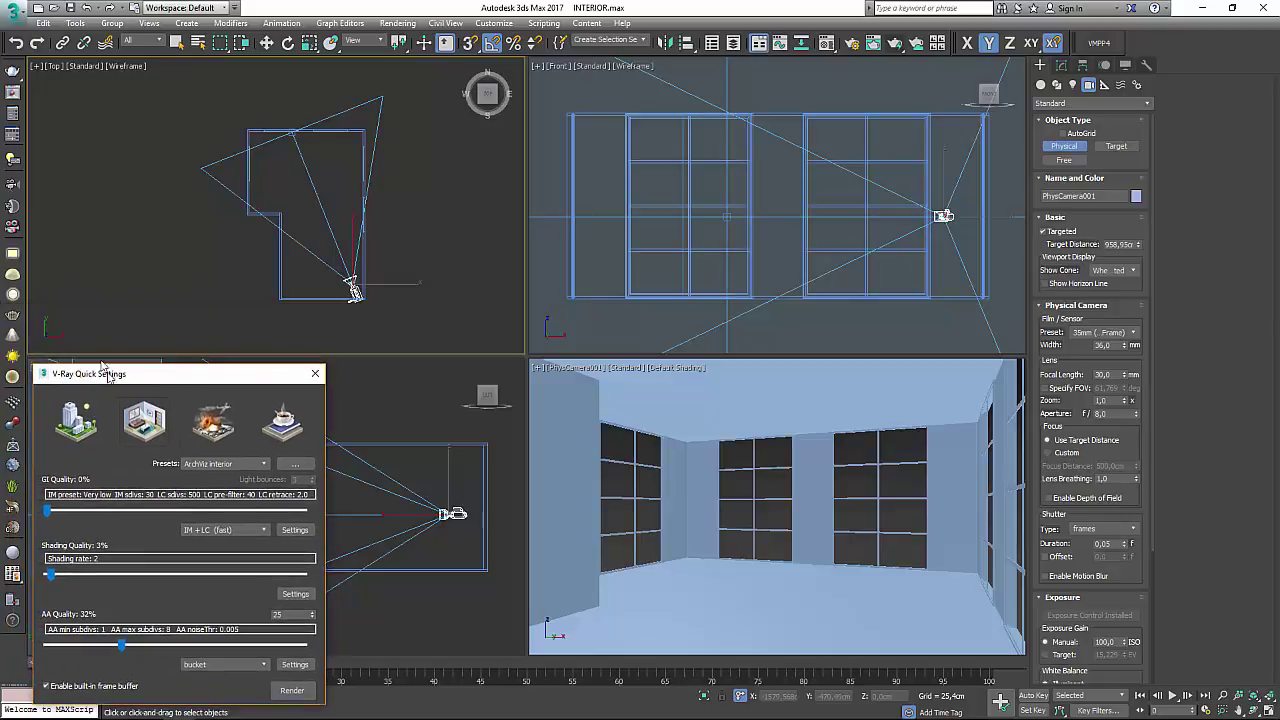
{"action": "left_click", "coordinate": [12, 356]}
{"action": "scroll", "coordinate": [312, 194], "scroll_direction": "down", "scroll_amount": 2}
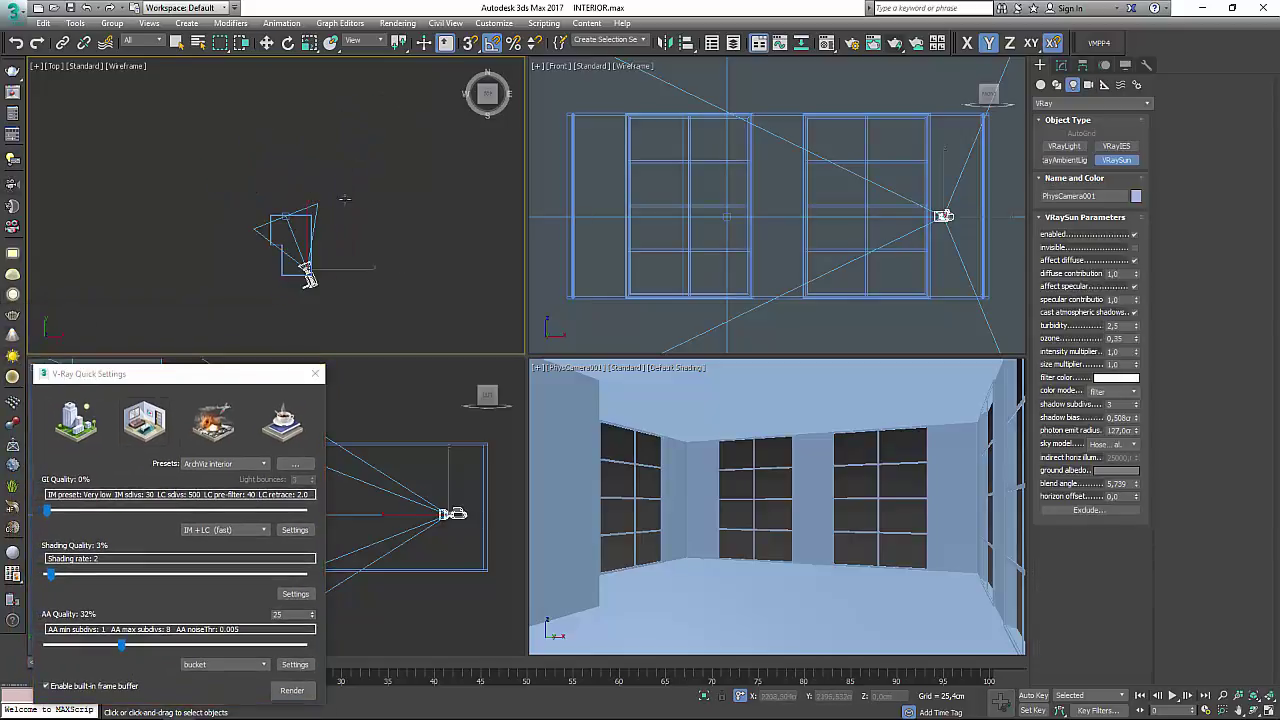
{"action": "left_click_drag", "start_coordinate": [421, 117], "coordinate": [290, 243]}
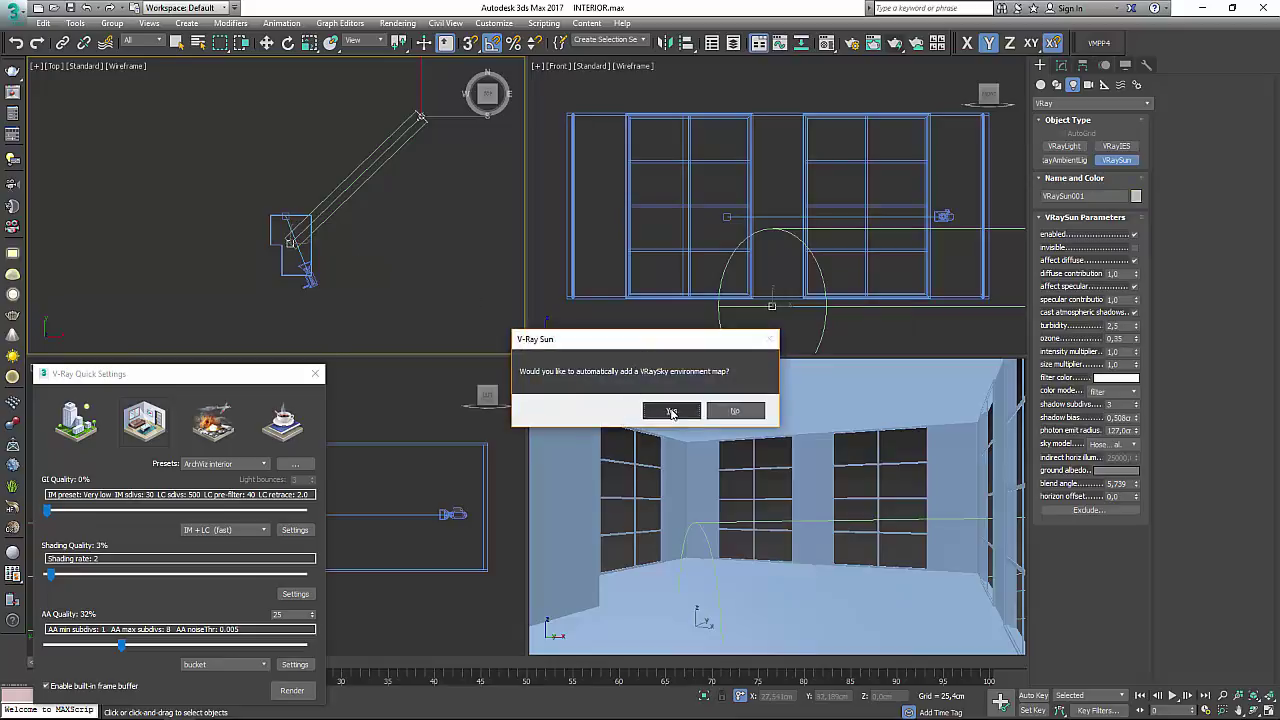
{"action": "left_click", "coordinate": [672, 412]}
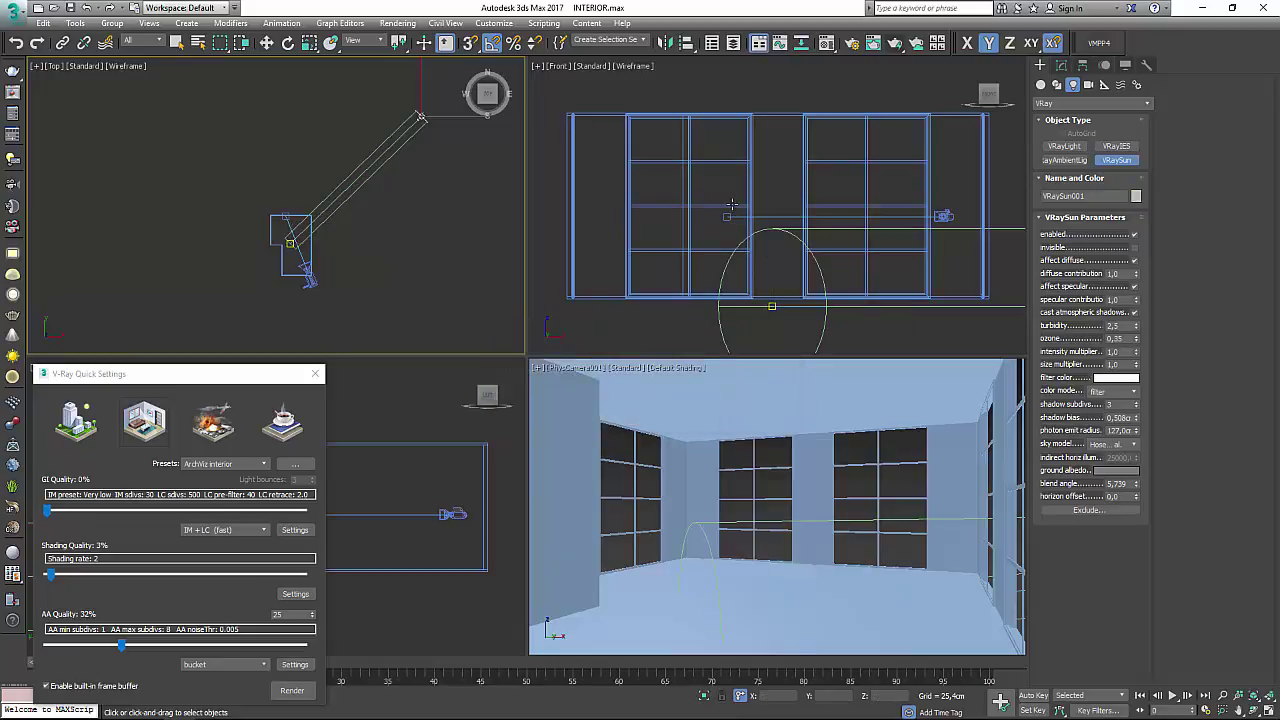
Step: Raise the sun in the Front view so its light slants steeply through the windows
{"action": "scroll", "coordinate": [607, 249], "scroll_direction": "down", "scroll_amount": 5}
{"action": "key", "text": "w"}
{"action": "scroll", "coordinate": [621, 284], "scroll_direction": "down", "scroll_amount": 5}
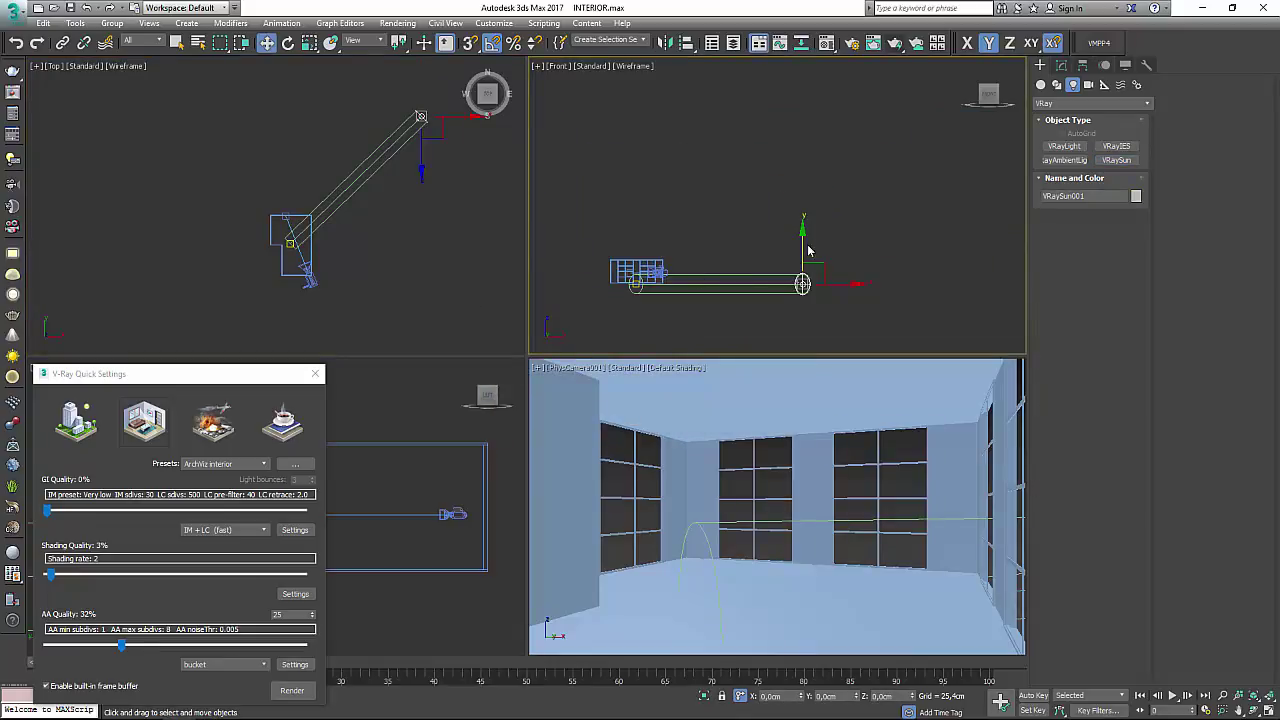
{"action": "left_click_drag", "start_coordinate": [804, 244], "coordinate": [804, 103]}
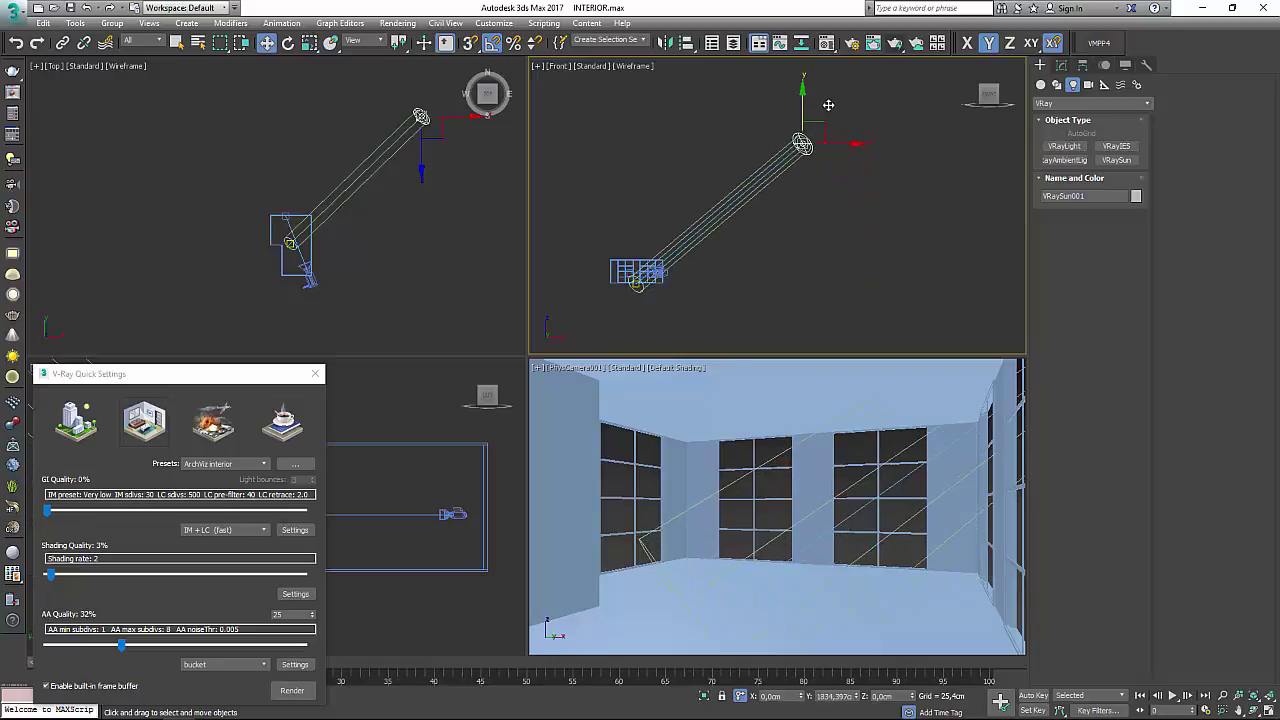
{"action": "left_click_drag", "start_coordinate": [205, 376], "coordinate": [287, 193]}
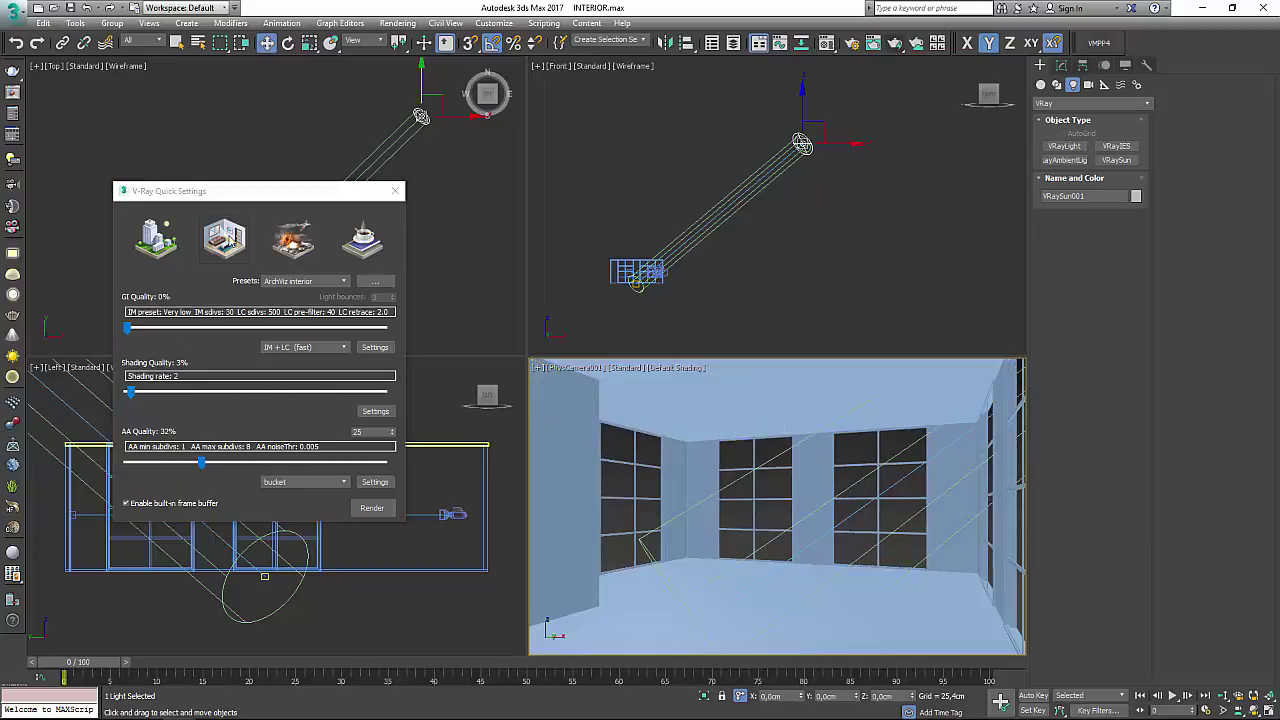
Step: Render the sunlit interior with V-Ray, check the window shadows on the floor, then close the frame buffer
{"action": "left_click", "coordinate": [368, 511]}
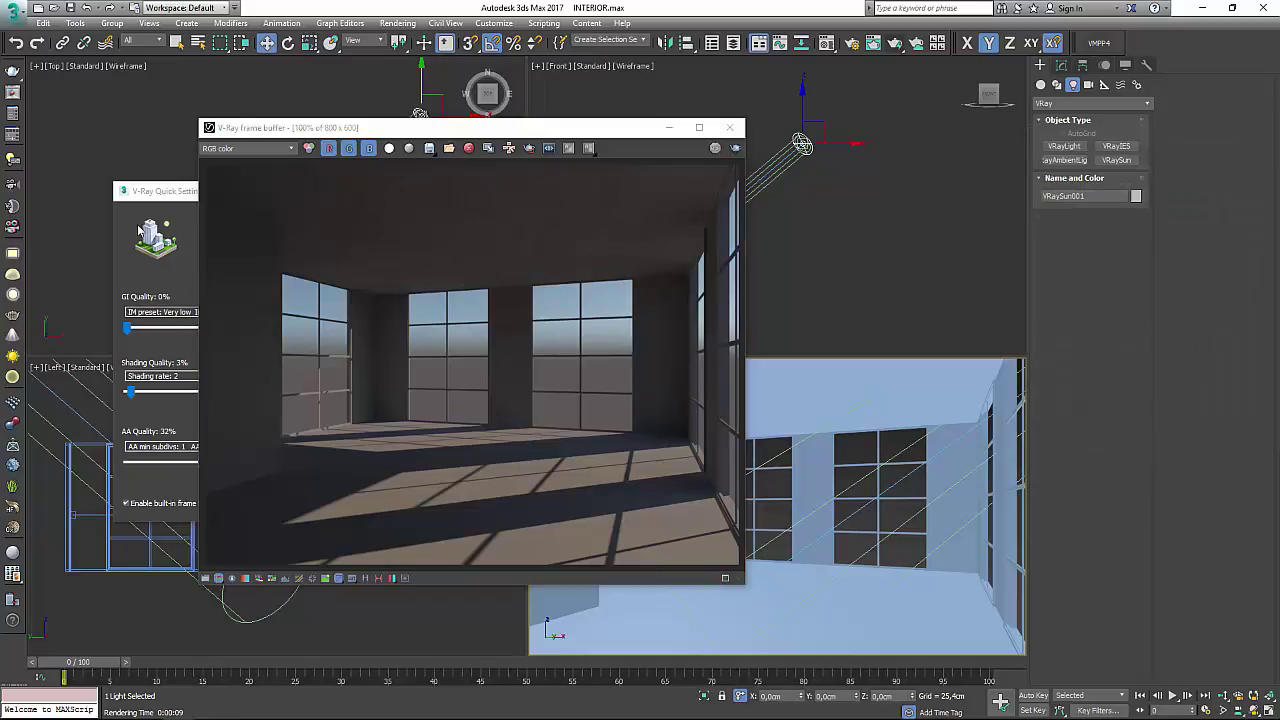
{"action": "left_click_drag", "start_coordinate": [155, 196], "coordinate": [175, 194]}
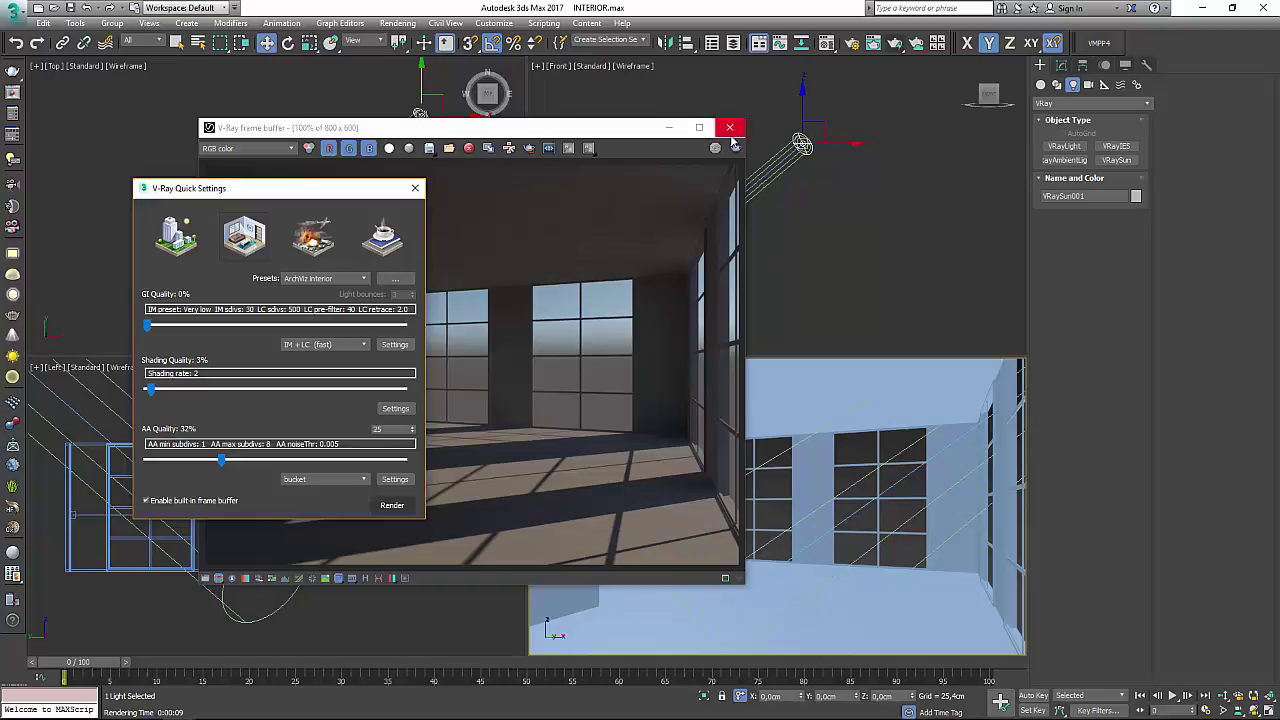
{"action": "left_click", "coordinate": [729, 127]}
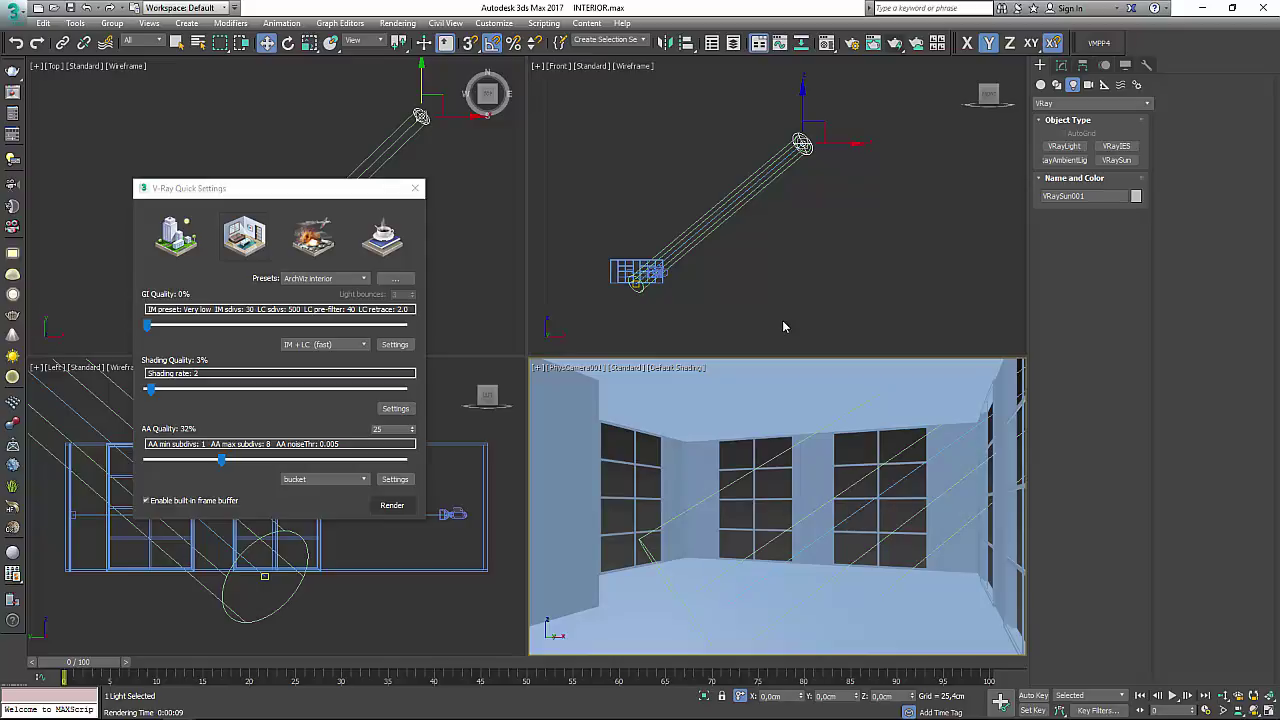
{"action": "mouse_move", "coordinate": [640, 716]}
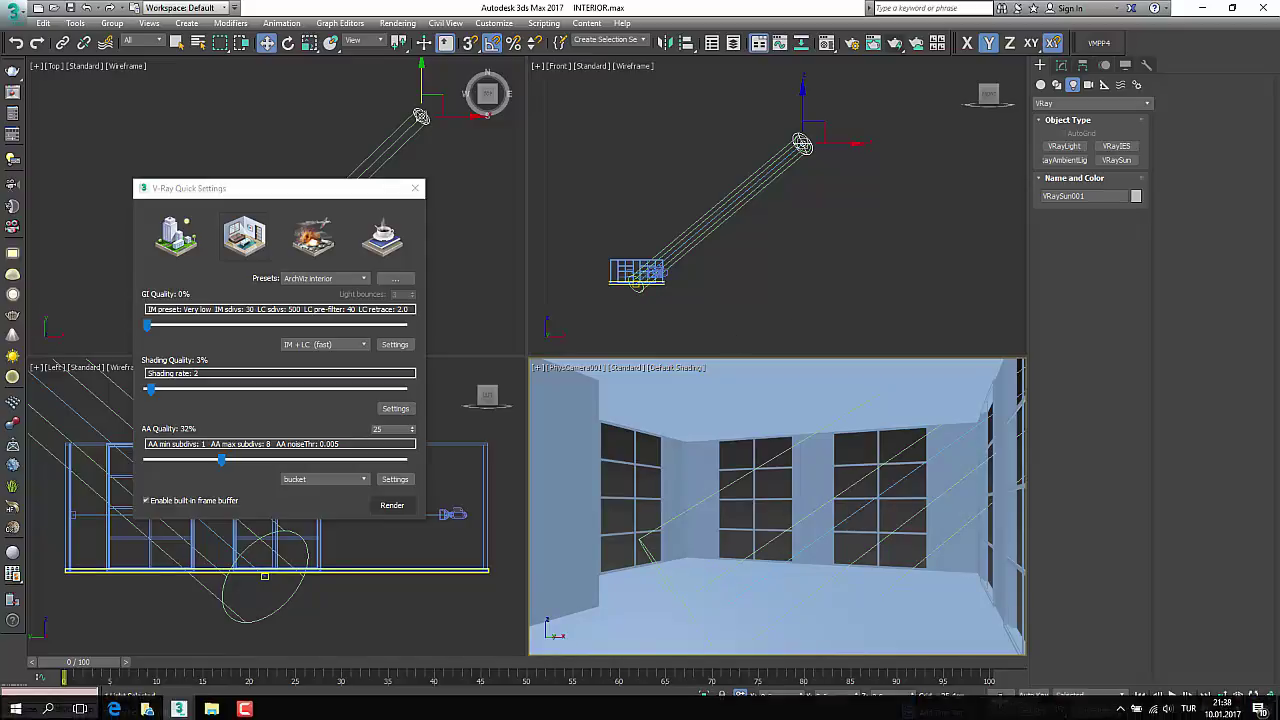
Step: Open VFX.max, scrub the timeline to watch the teapots fall onto the plane, and return to frame 0
{"action": "mouse_move", "coordinate": [179, 709]}
{"action": "left_click", "coordinate": [502, 654]}
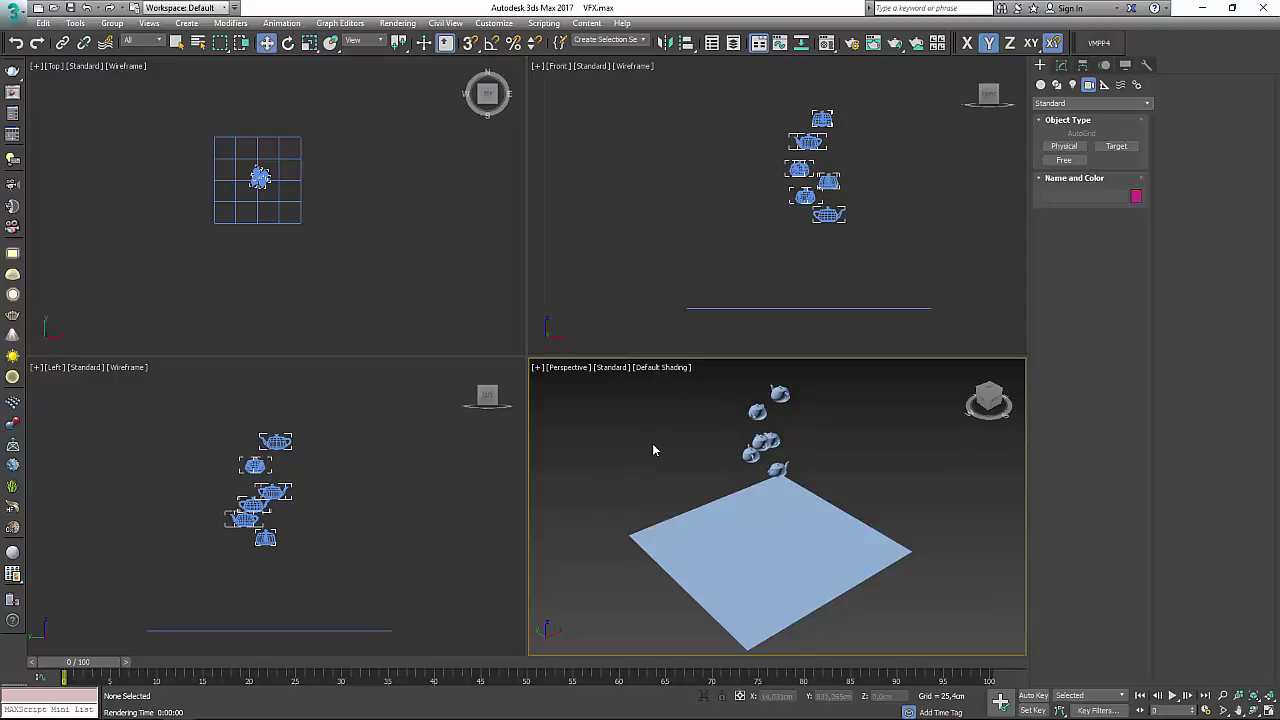
{"action": "mouse_move", "coordinate": [73, 664]}
{"action": "left_mouse_down"}
{"action": "mouse_move", "coordinate": [625, 705]}
{"action": "mouse_move", "coordinate": [402, 700]}
{"action": "mouse_move", "coordinate": [540, 683]}
{"action": "mouse_move", "coordinate": [63, 665]}
{"action": "left_mouse_up"}
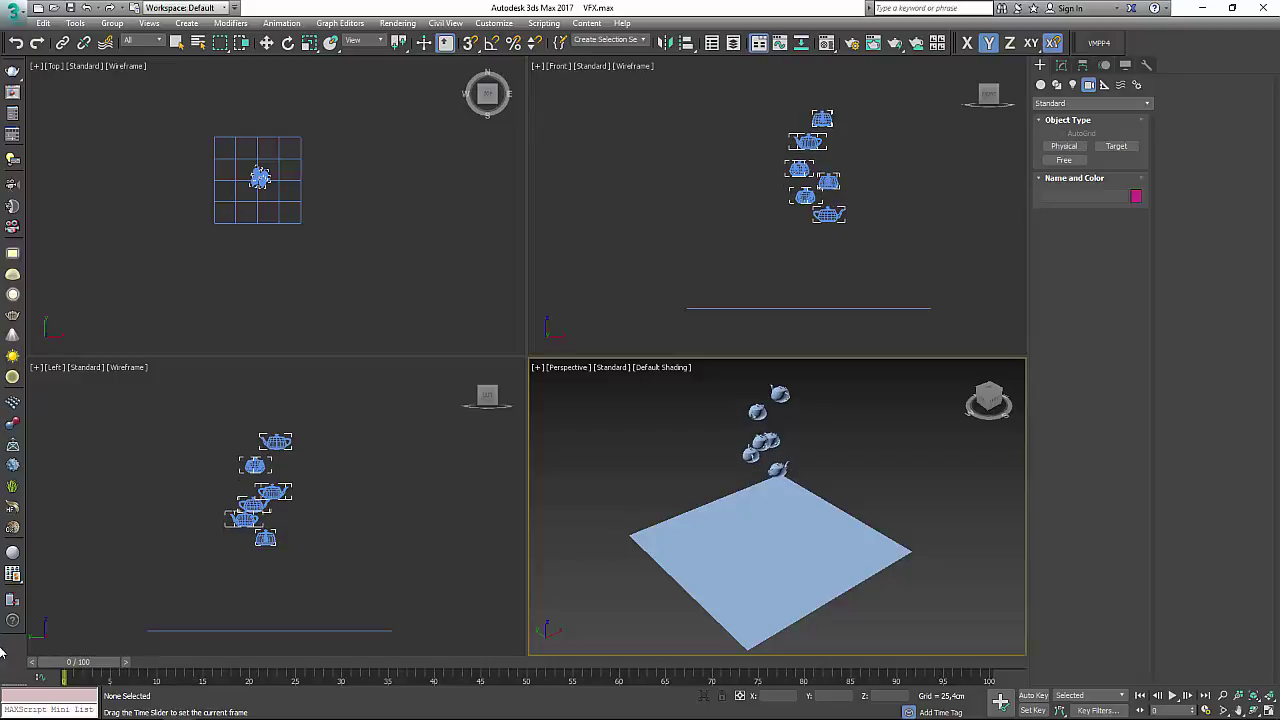
{"action": "key", "text": "w"}
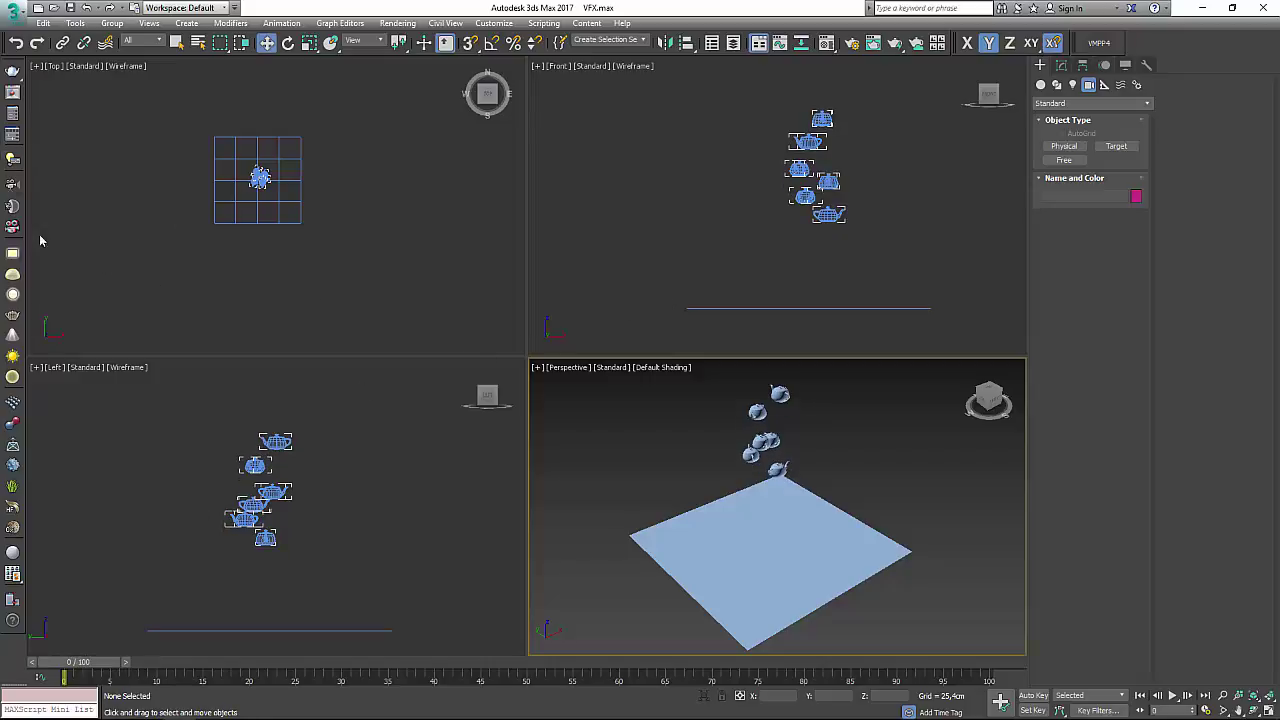
Step: Create a physical camera aimed at the teapots and show PhysCamera001 in the Perspective viewport
{"action": "left_click", "coordinate": [13, 198]}
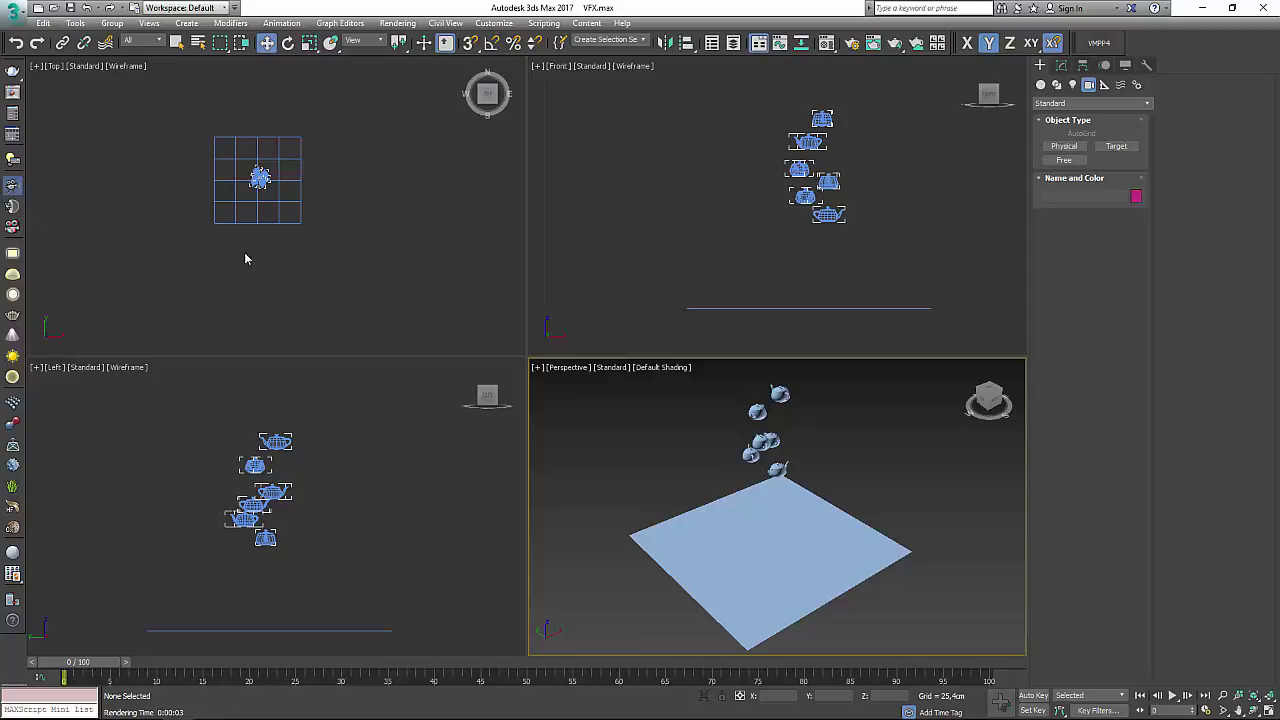
{"action": "left_click_drag", "start_coordinate": [137, 295], "coordinate": [277, 168]}
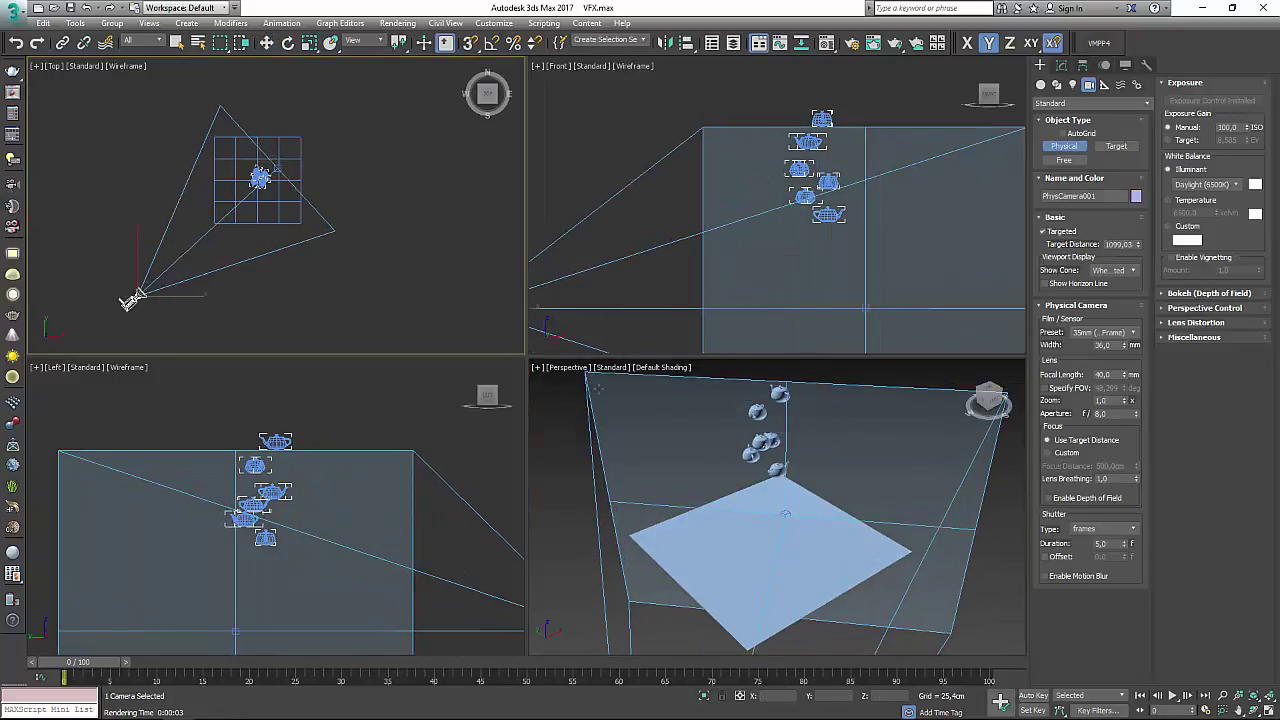
{"action": "left_click", "coordinate": [568, 370]}
{"action": "mouse_move", "coordinate": [605, 380]}
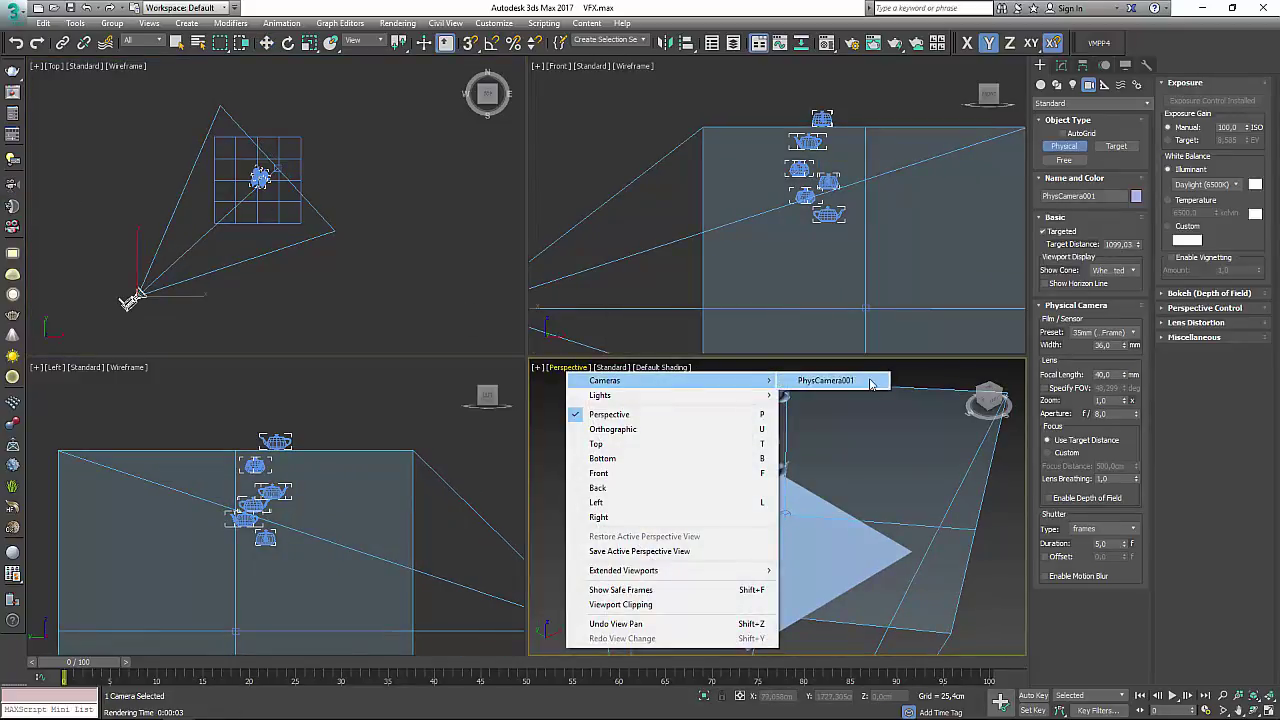
{"action": "left_click", "coordinate": [872, 384]}
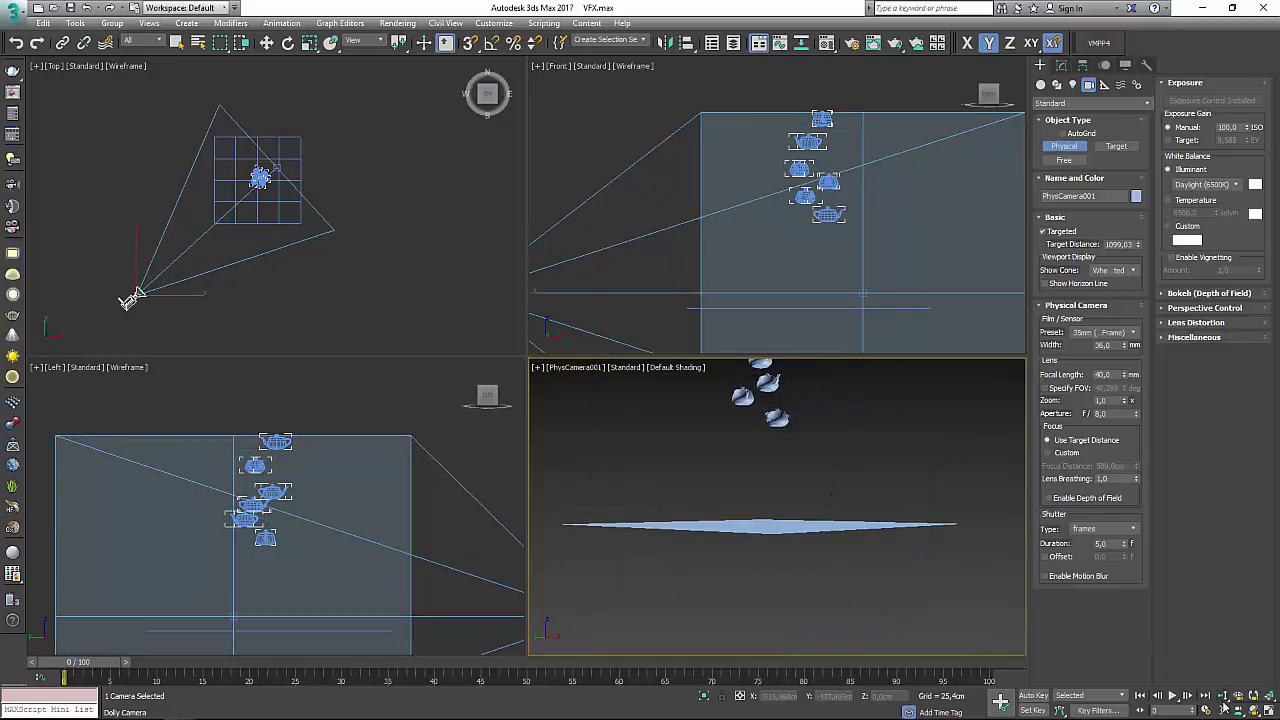
Step: Dolly the camera back and orbit it downward to frame the teapots and ground plane
{"action": "left_click", "coordinate": [1222, 695]}
{"action": "mouse_move", "coordinate": [936, 536]}
{"action": "left_mouse_down"}
{"action": "mouse_move", "coordinate": [806, 500]}
{"action": "mouse_move", "coordinate": [790, 574]}
{"action": "left_mouse_up"}
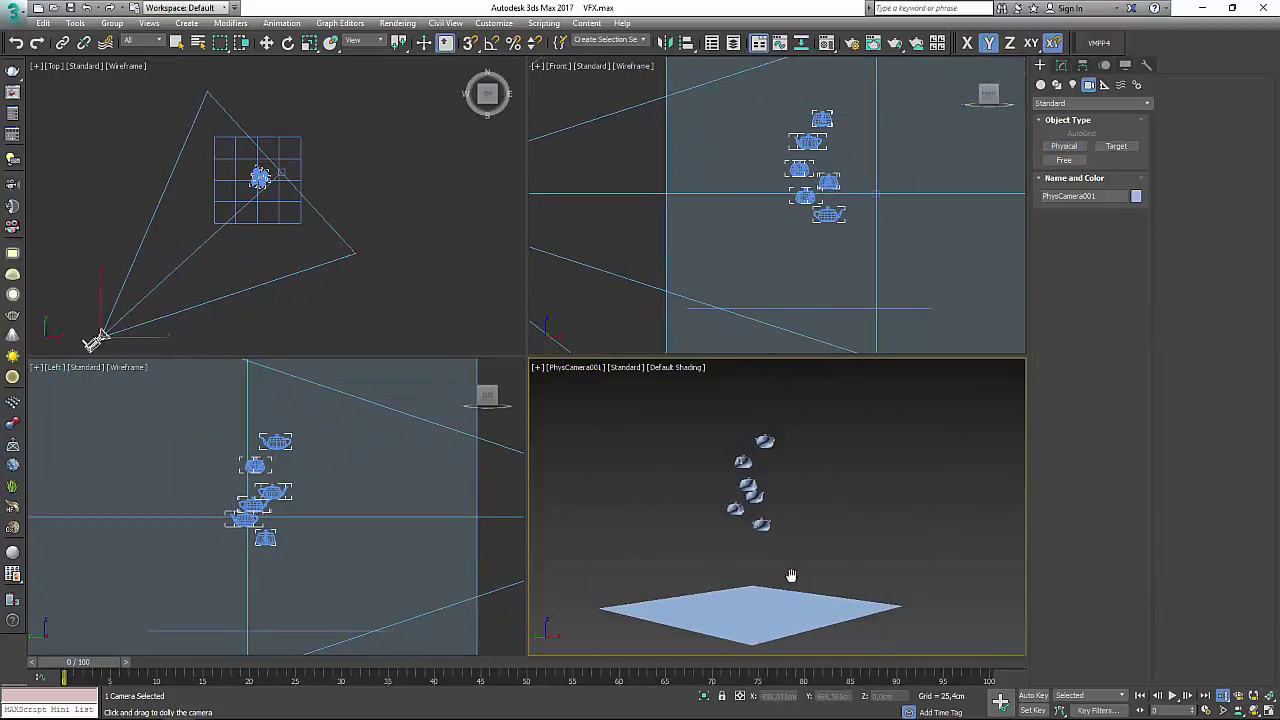
{"action": "left_click", "coordinate": [1254, 710]}
{"action": "mouse_move", "coordinate": [787, 483]}
{"action": "left_mouse_down"}
{"action": "mouse_move", "coordinate": [791, 522]}
{"action": "mouse_move", "coordinate": [771, 535]}
{"action": "mouse_move", "coordinate": [767, 489]}
{"action": "left_mouse_up"}
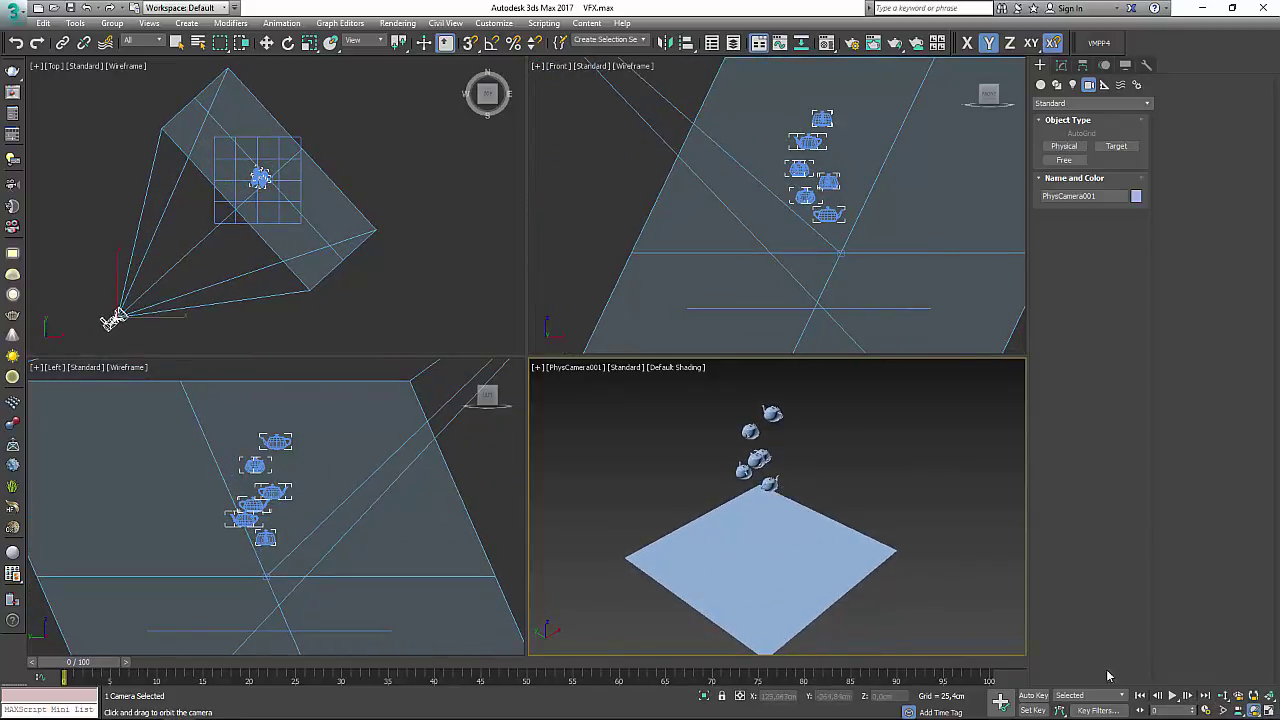
{"action": "left_click_drag", "start_coordinate": [826, 520], "coordinate": [831, 526]}
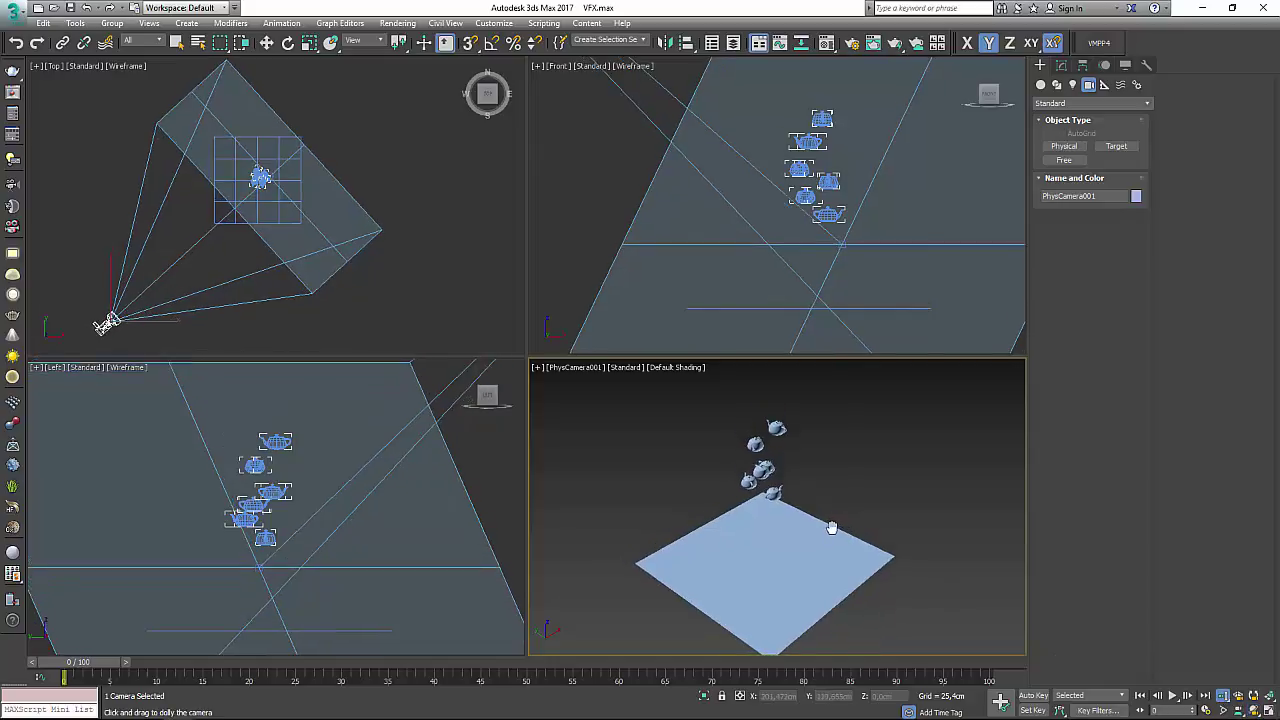
{"action": "key", "text": "w"}
{"action": "scroll", "coordinate": [246, 240], "scroll_direction": "down", "scroll_amount": 3}
{"action": "scroll", "coordinate": [246, 240], "scroll_direction": "down", "scroll_amount": 2}
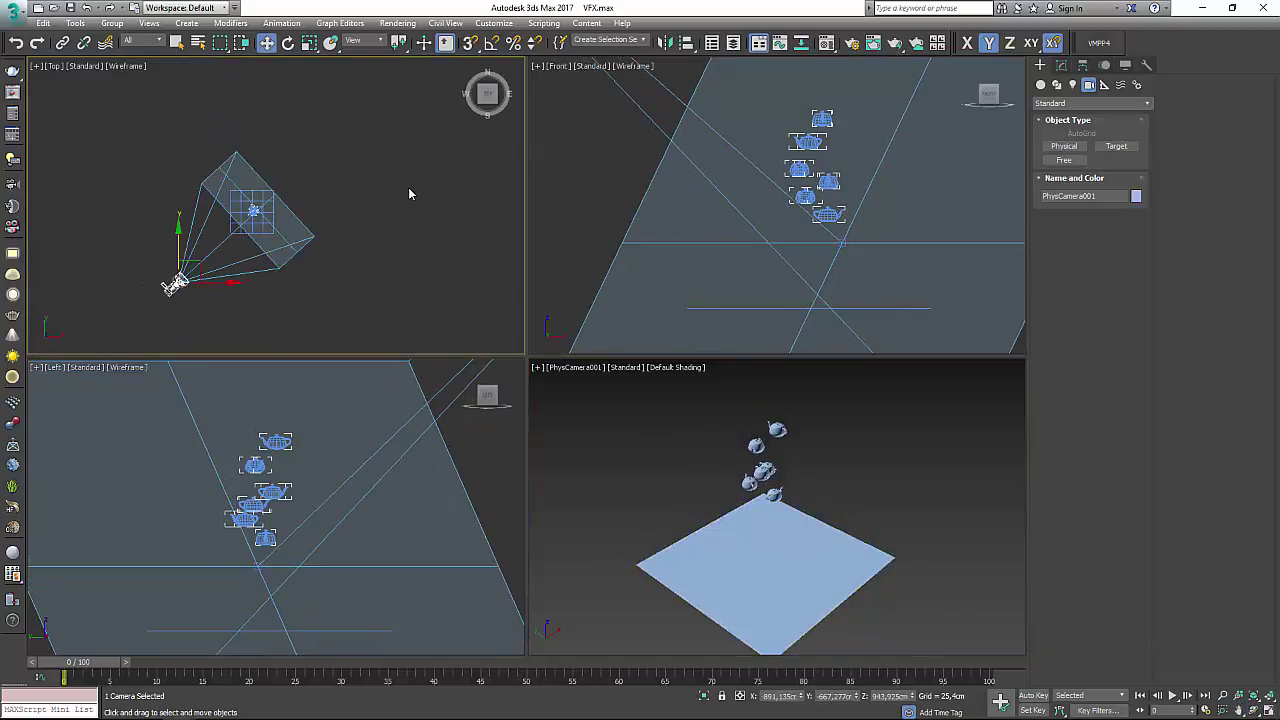
{"action": "left_click", "coordinate": [408, 194]}
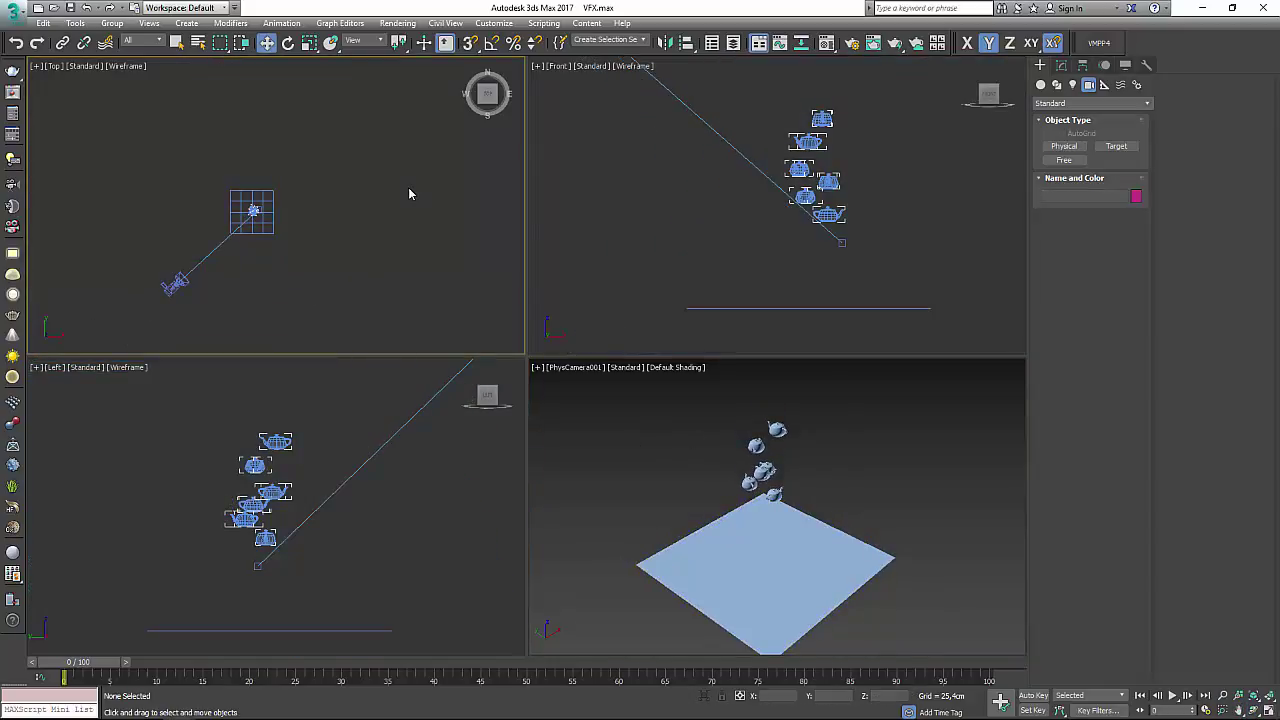
Step: Add dome light VRayLight001 in Top view, then render the 101-frame teapot animation with the VFX preset, without a saved output file
{"action": "left_click", "coordinate": [12, 277]}
{"action": "left_click", "coordinate": [185, 114]}
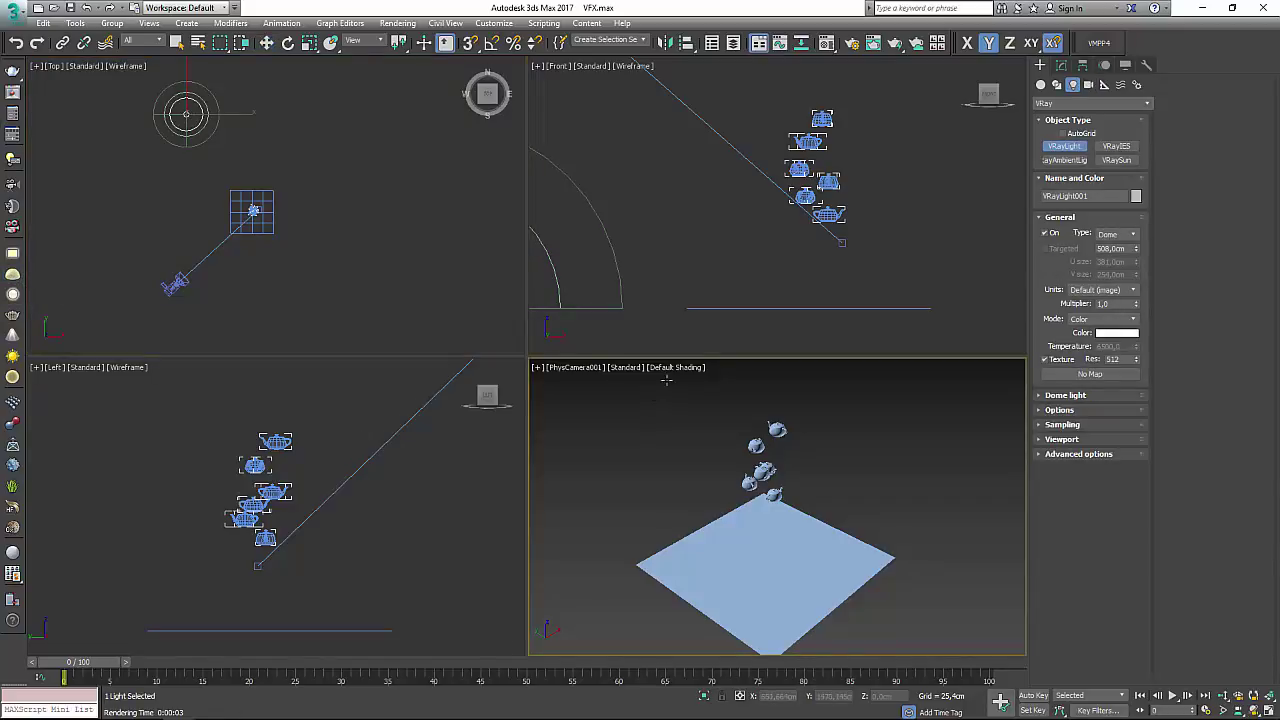
{"action": "left_click", "coordinate": [13, 136]}
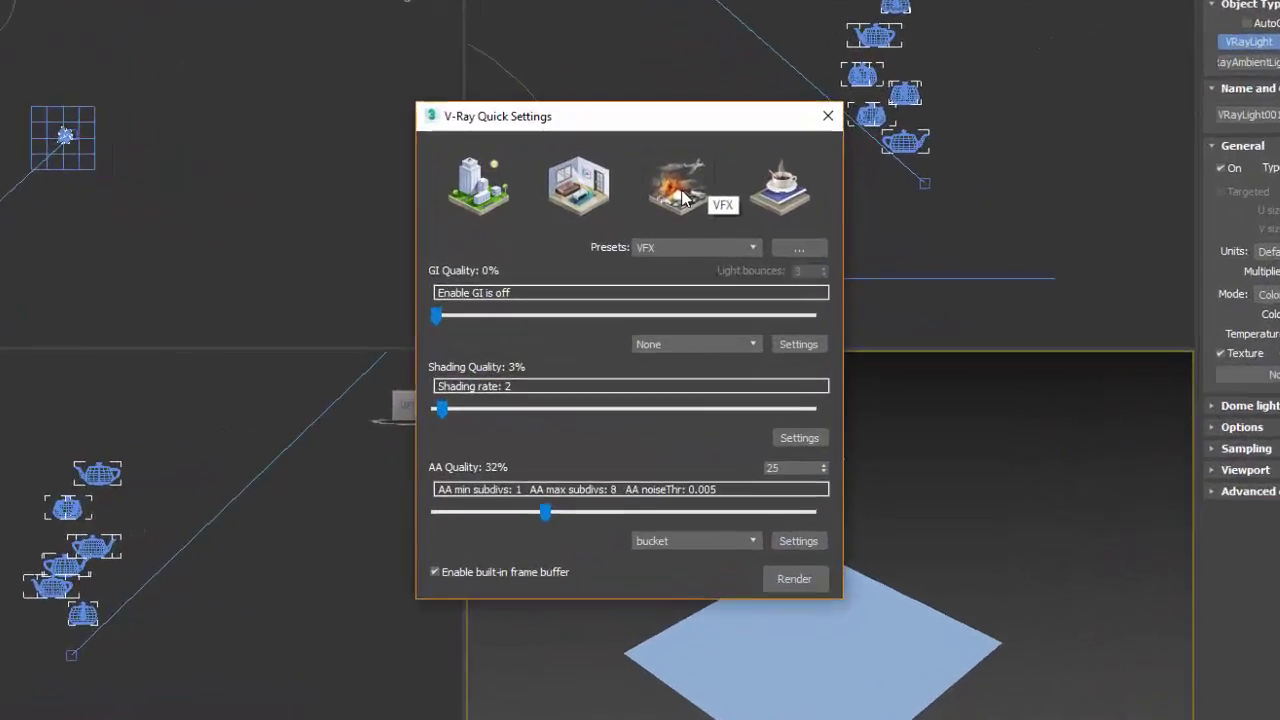
{"action": "left_click", "coordinate": [681, 197]}
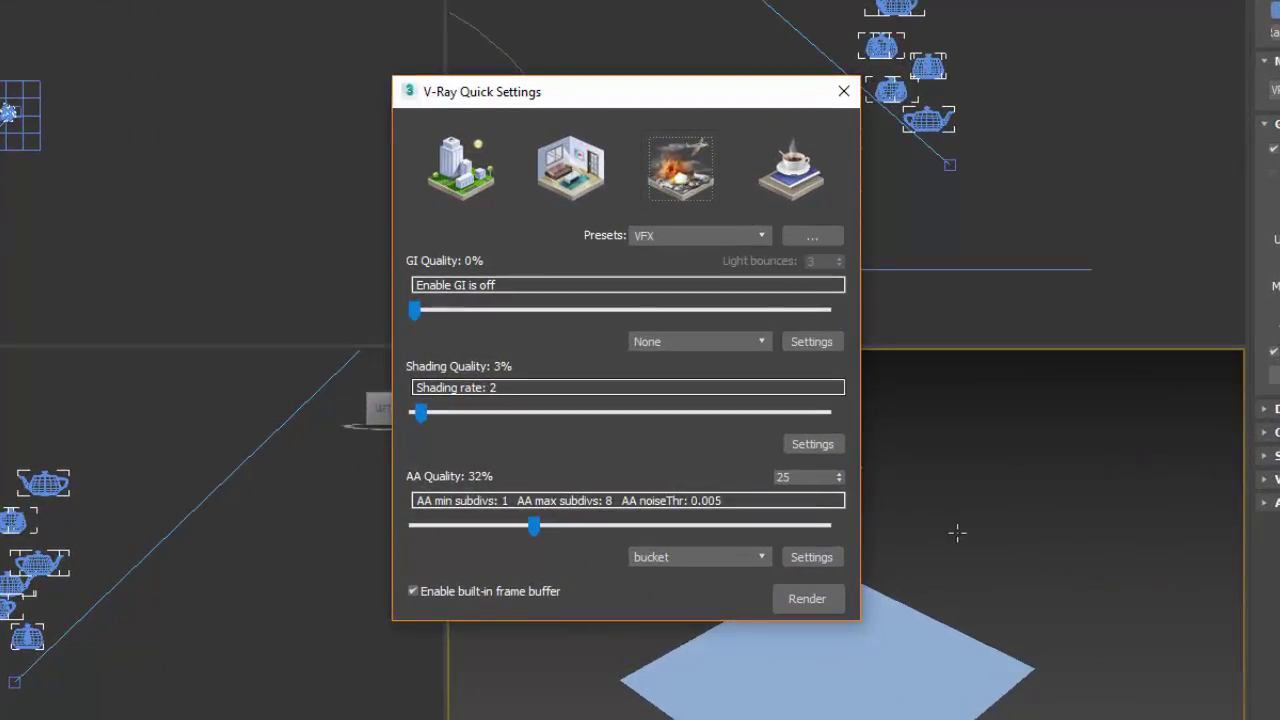
{"action": "left_click", "coordinate": [807, 597]}
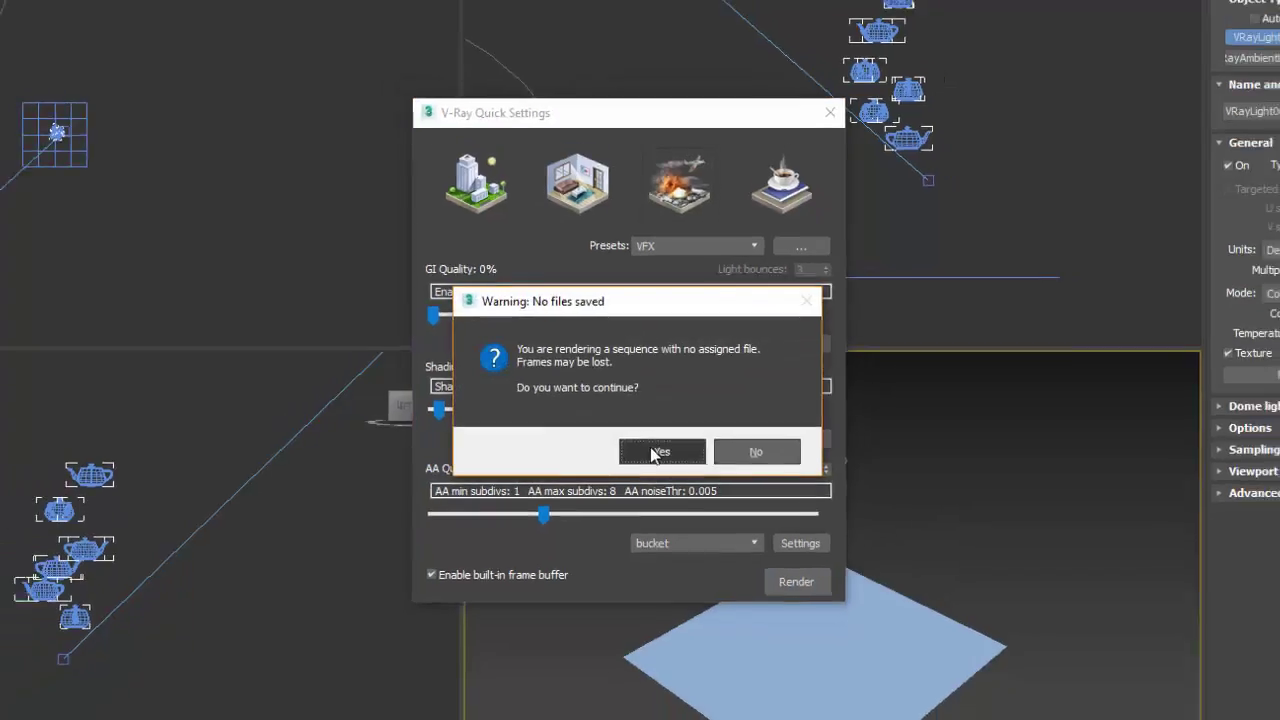
{"action": "left_click", "coordinate": [660, 457]}
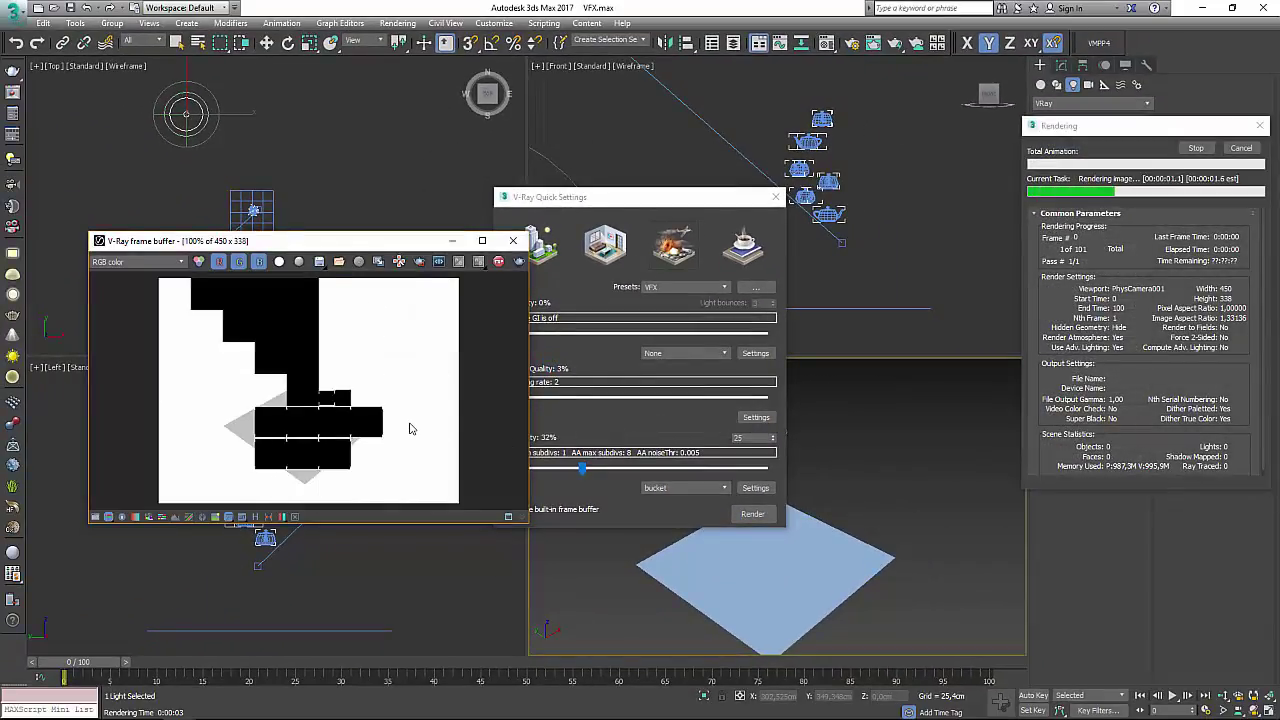
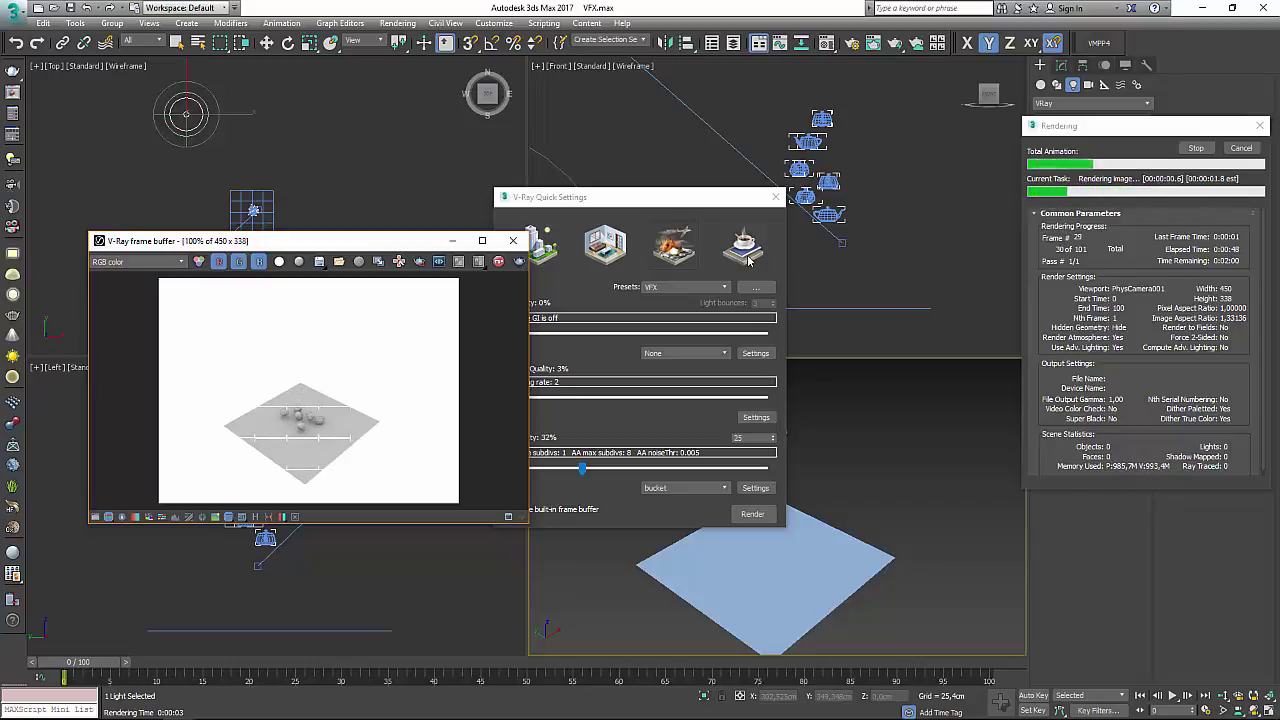
Step: Cancel the VFX scene's render and bring up the STUDIO SETUP.max teapot scene
{"action": "left_click", "coordinate": [1244, 152]}
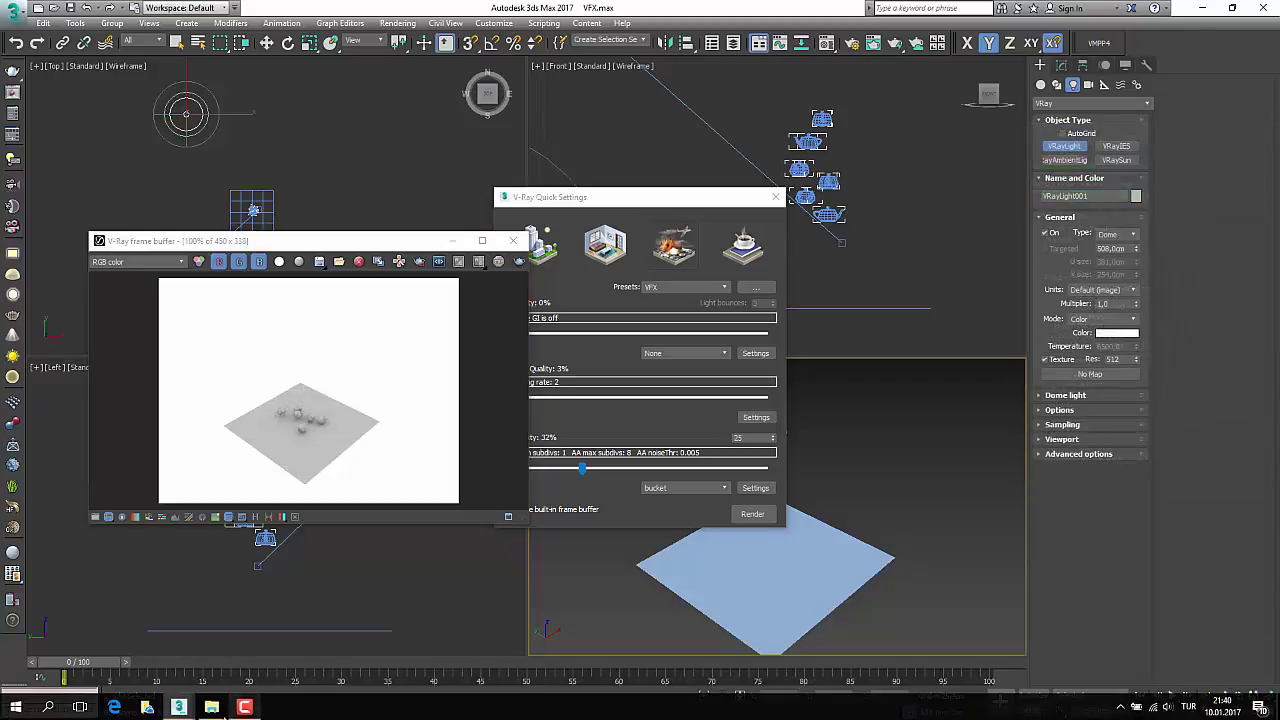
{"action": "mouse_move", "coordinate": [179, 707]}
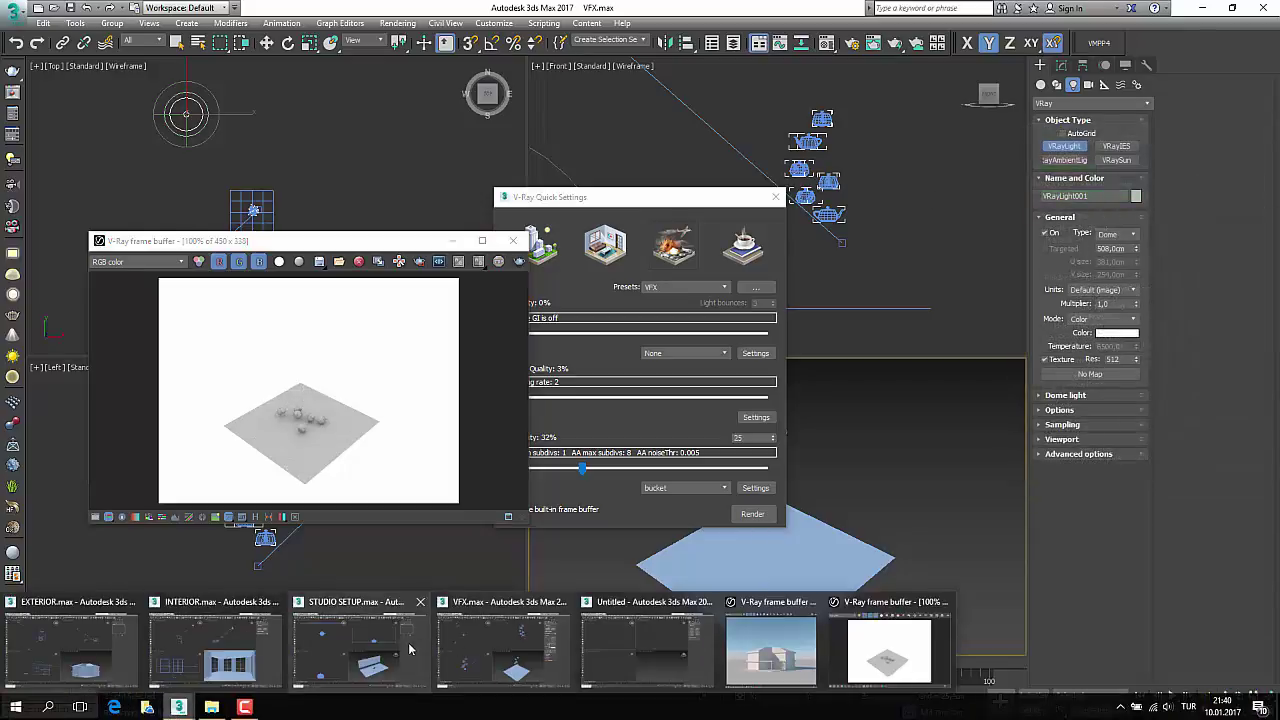
{"action": "left_click", "coordinate": [400, 651]}
{"action": "left_click", "coordinate": [398, 651]}
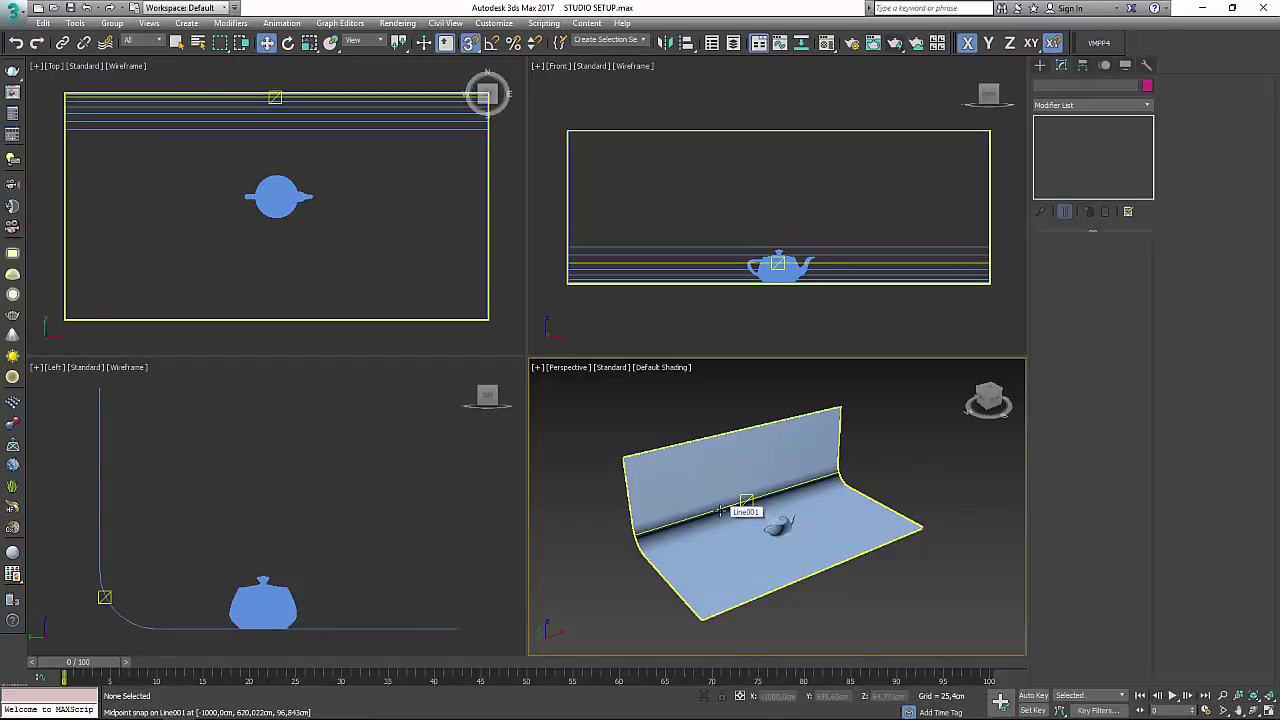
Step: Create a targeted physical camera aimed at the teapot on the backdrop
{"action": "right_click", "coordinate": [583, 512]}
{"action": "left_click", "coordinate": [586, 506]}
{"action": "left_click", "coordinate": [779, 527]}
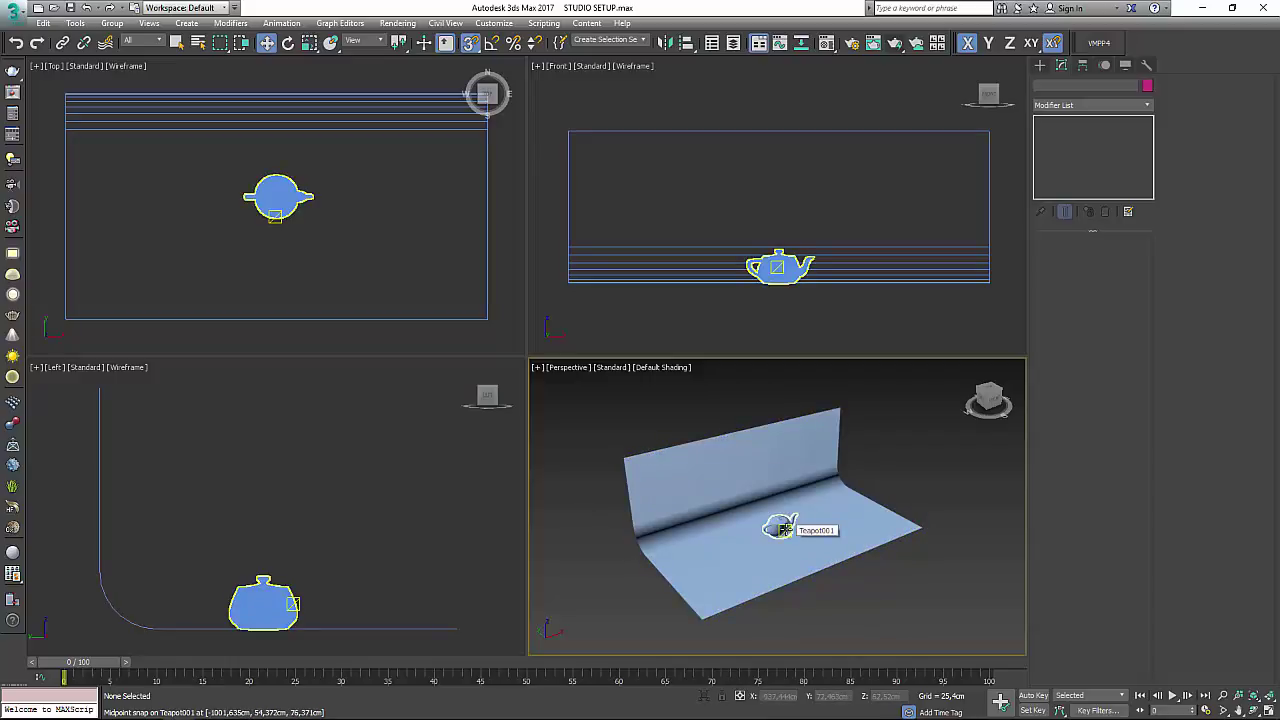
{"action": "left_click", "coordinate": [820, 497]}
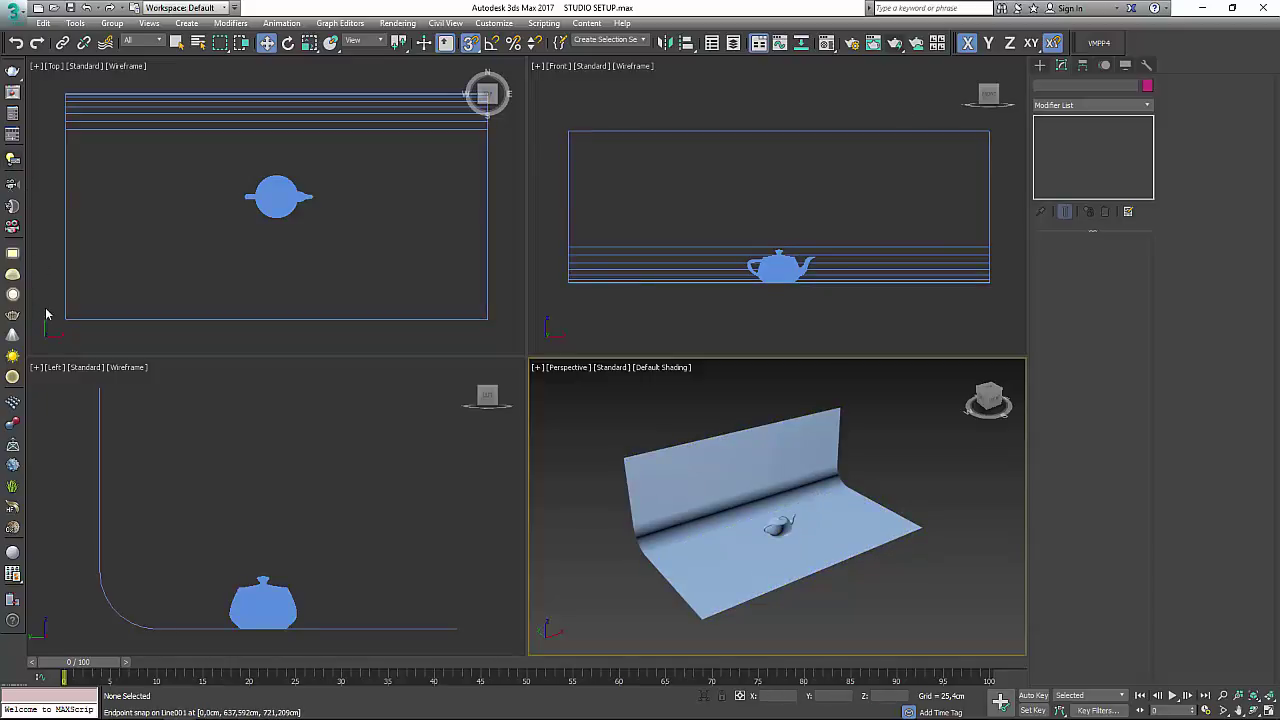
{"action": "left_click", "coordinate": [12, 184]}
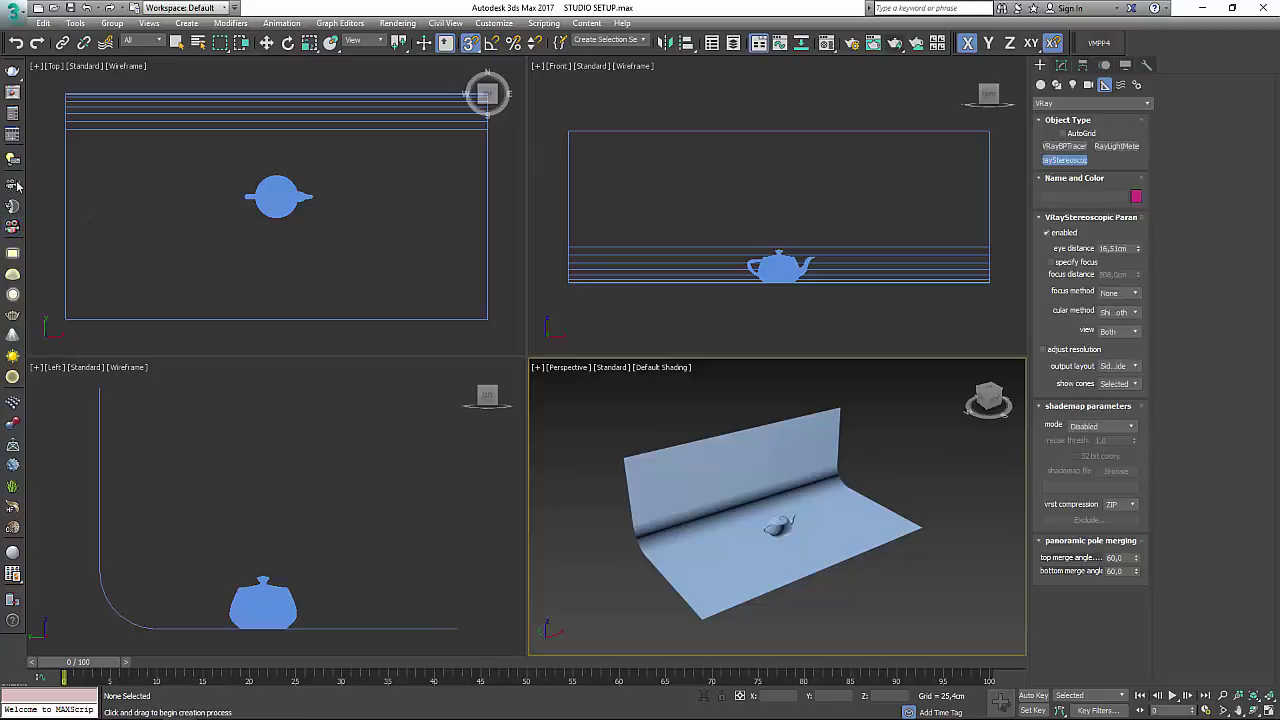
{"action": "left_click_drag", "start_coordinate": [200, 345], "coordinate": [287, 158]}
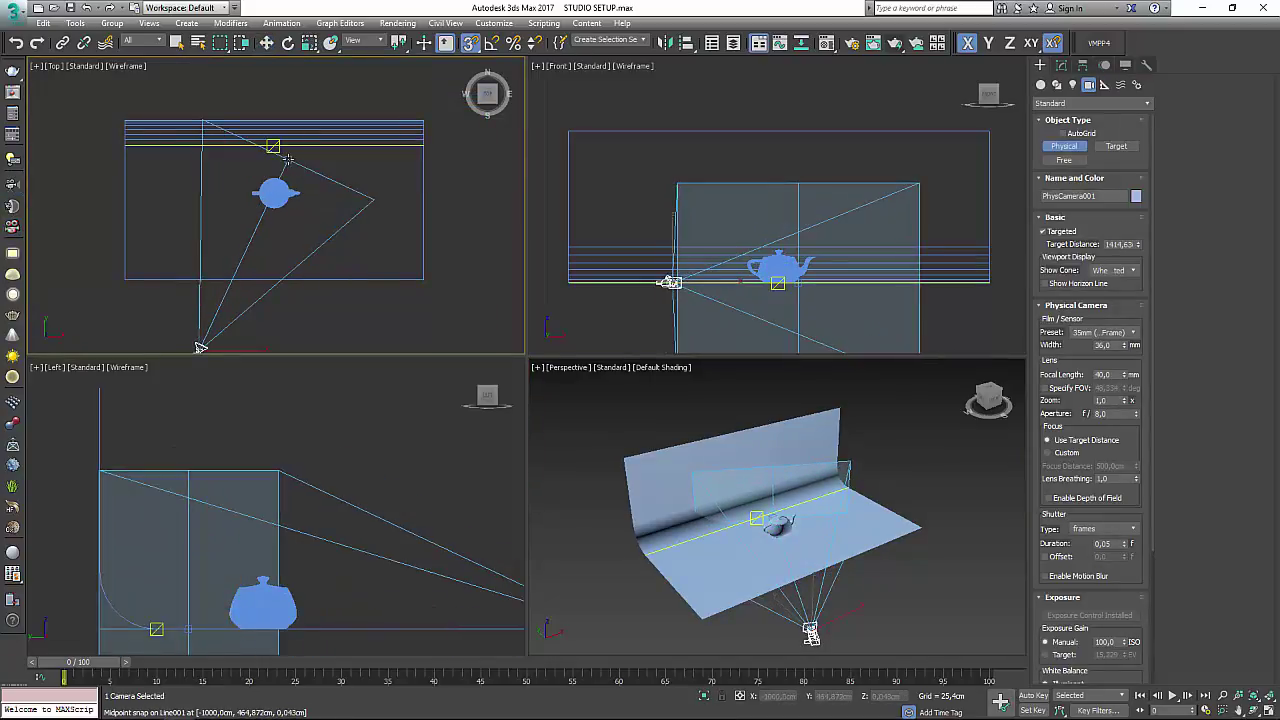
Step: View the Perspective viewport through PhysCamera001, orbiting and dollying to frame the teapot close-up
{"action": "right_click", "coordinate": [567, 368]}
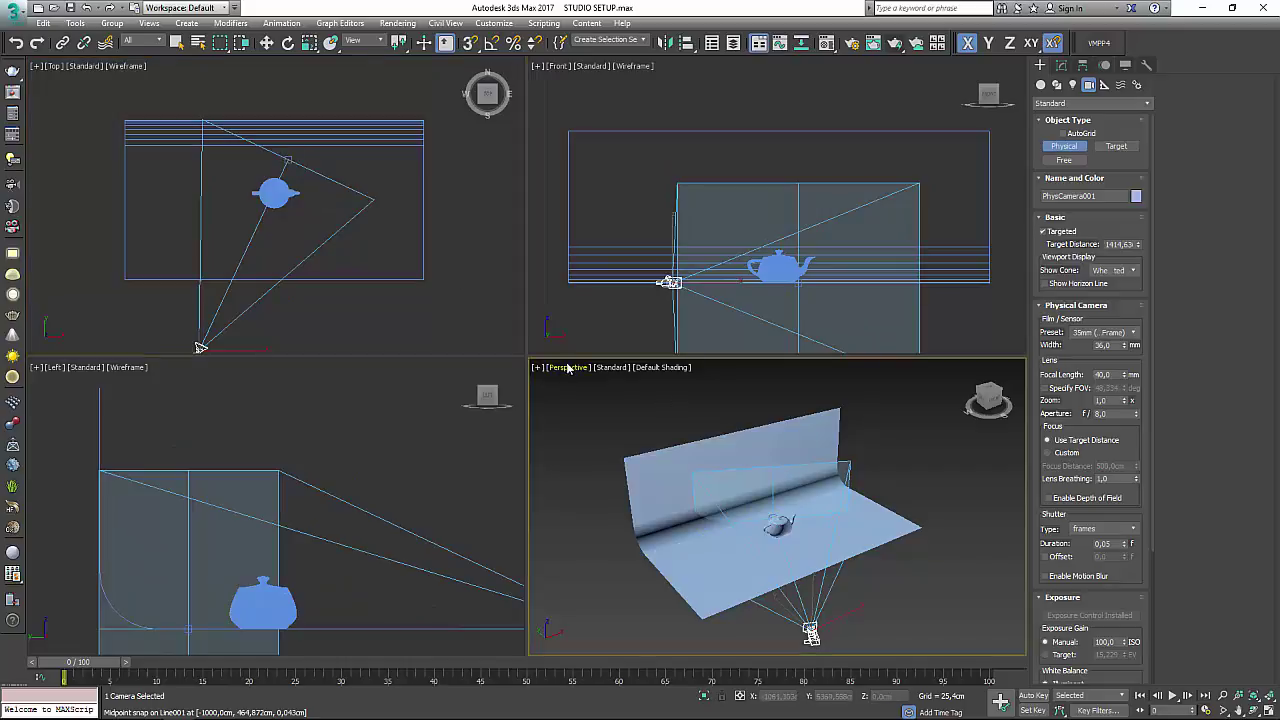
{"action": "left_click", "coordinate": [567, 368]}
{"action": "left_click", "coordinate": [838, 378]}
{"action": "middle_click_drag", "start_coordinate": [881, 541], "coordinate": [897, 600]}
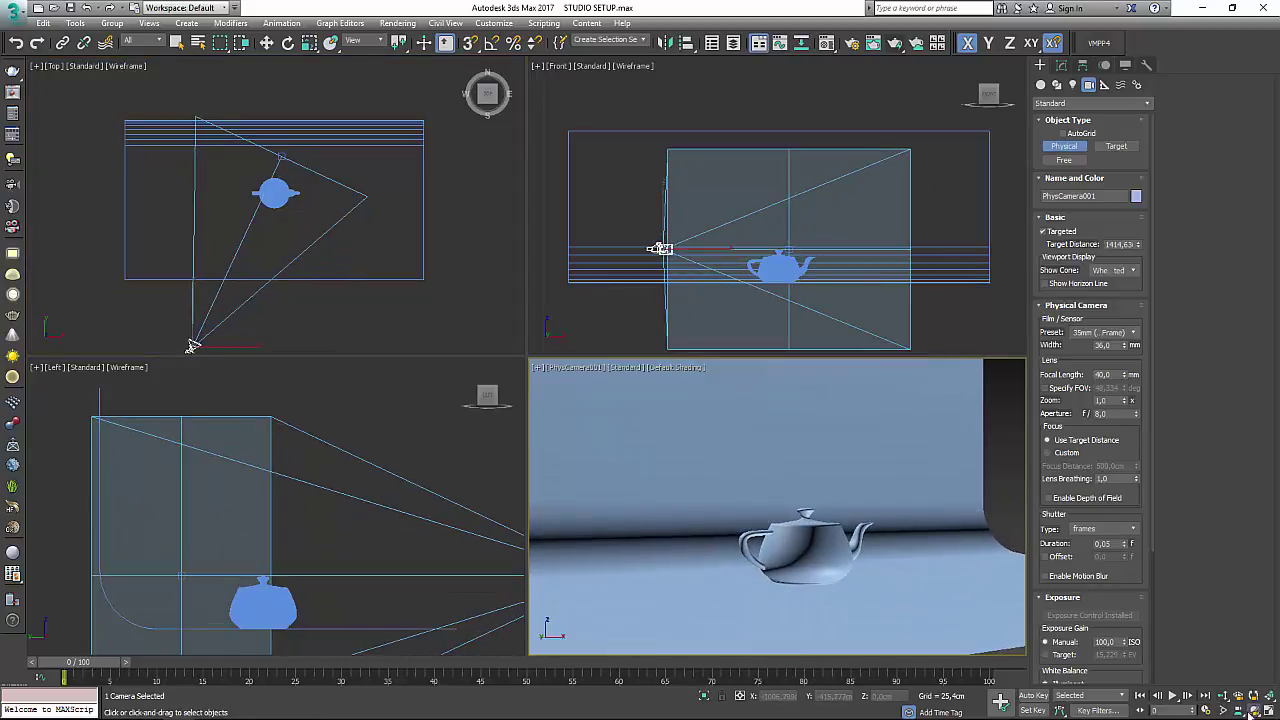
{"action": "left_click", "coordinate": [1255, 710]}
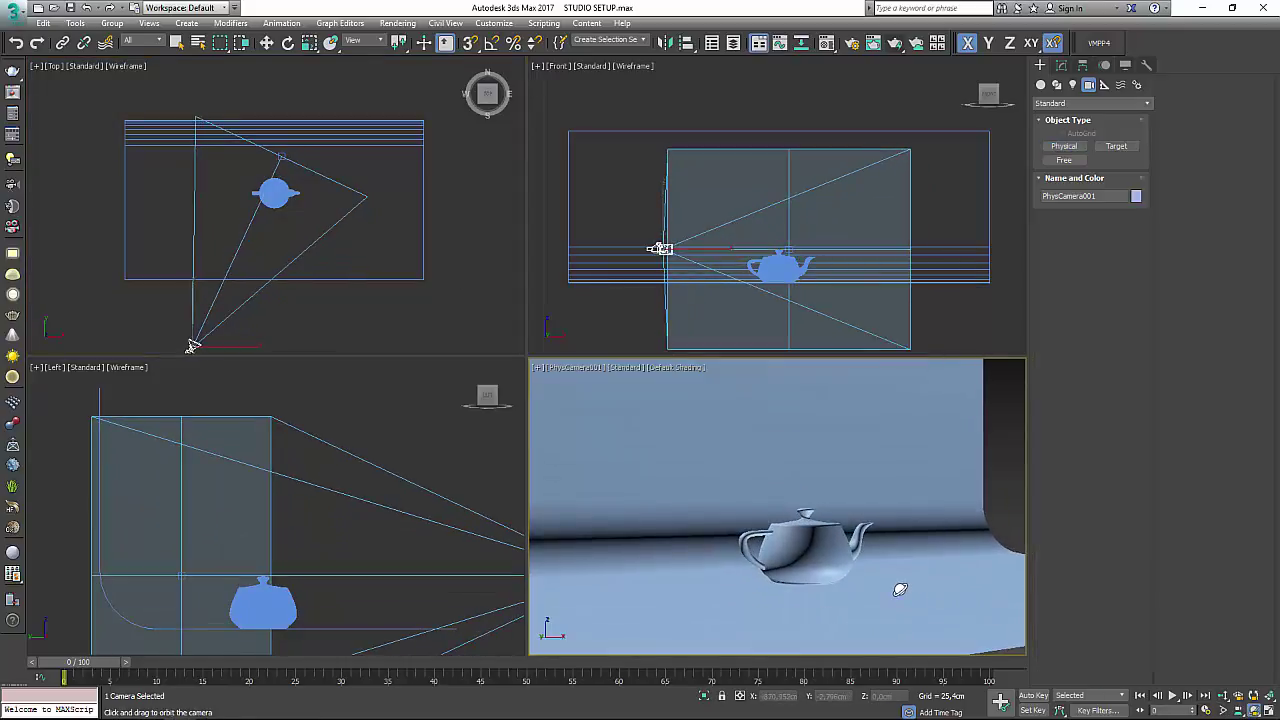
{"action": "left_click_drag", "start_coordinate": [900, 588], "coordinate": [980, 612]}
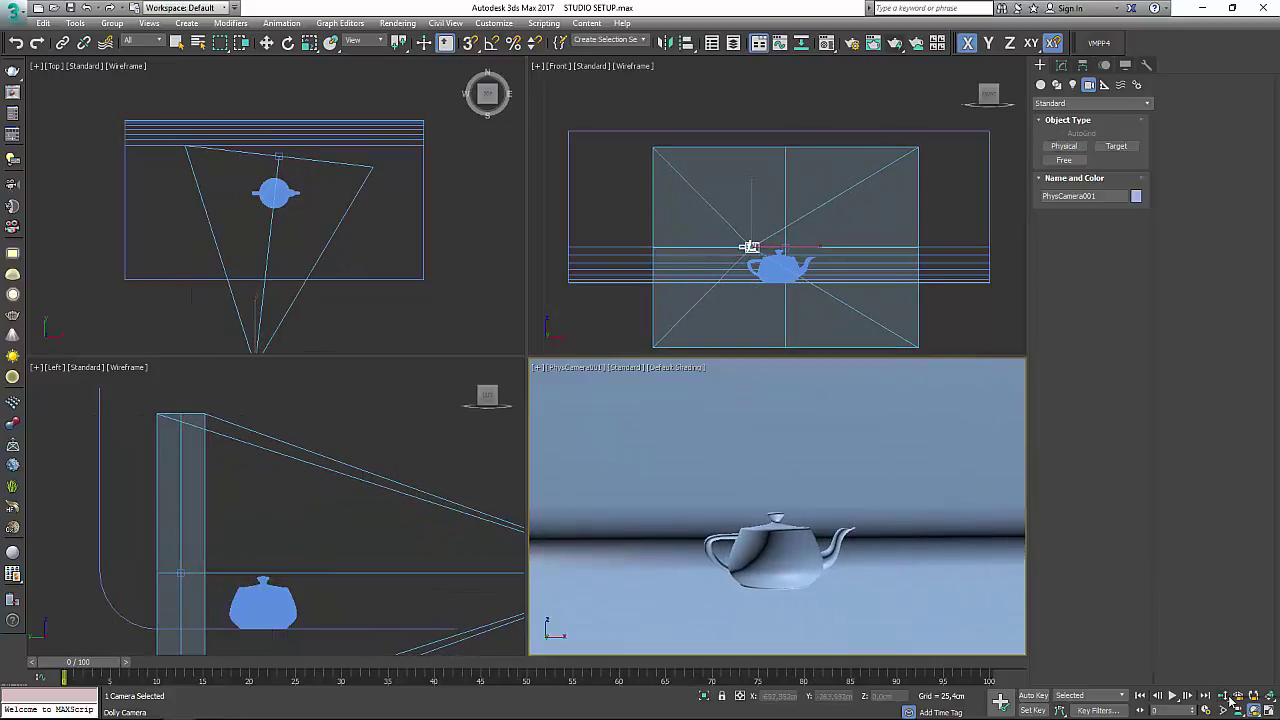
{"action": "left_click", "coordinate": [1222, 695]}
{"action": "left_click_drag", "start_coordinate": [871, 586], "coordinate": [866, 566]}
{"action": "middle_click_drag", "start_coordinate": [866, 566], "coordinate": [862, 536]}
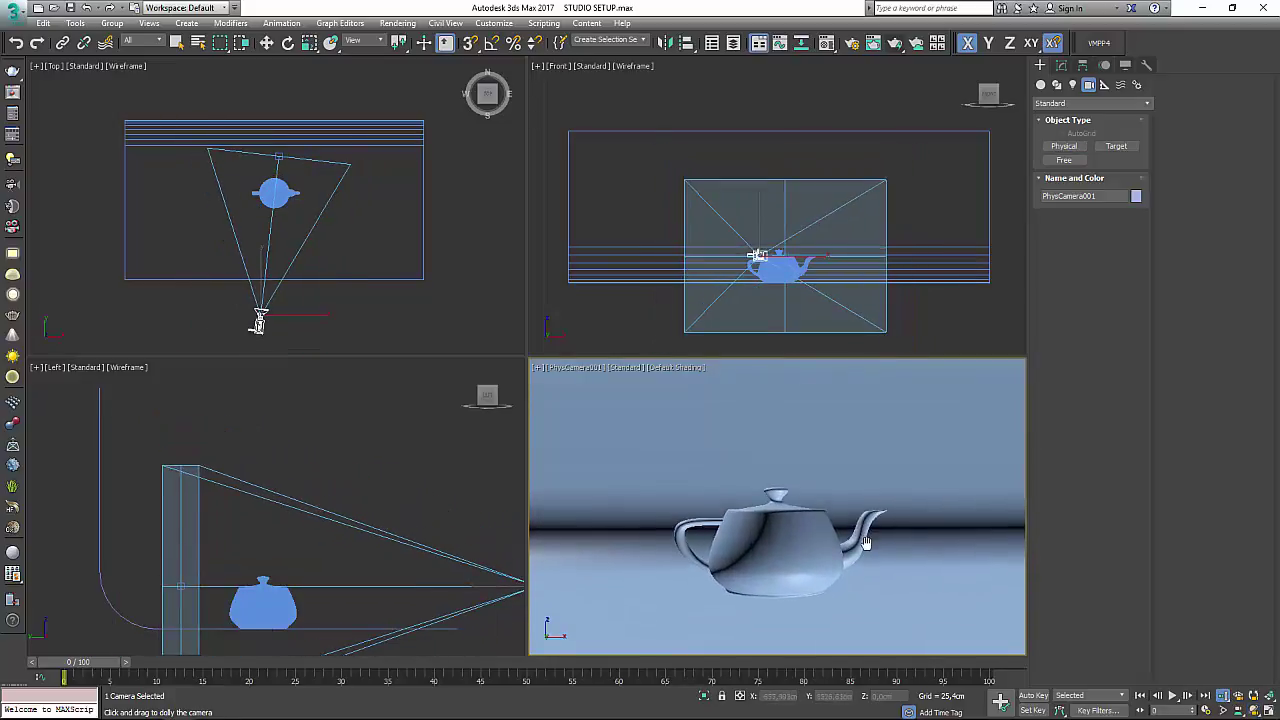
{"action": "key", "text": "w"}
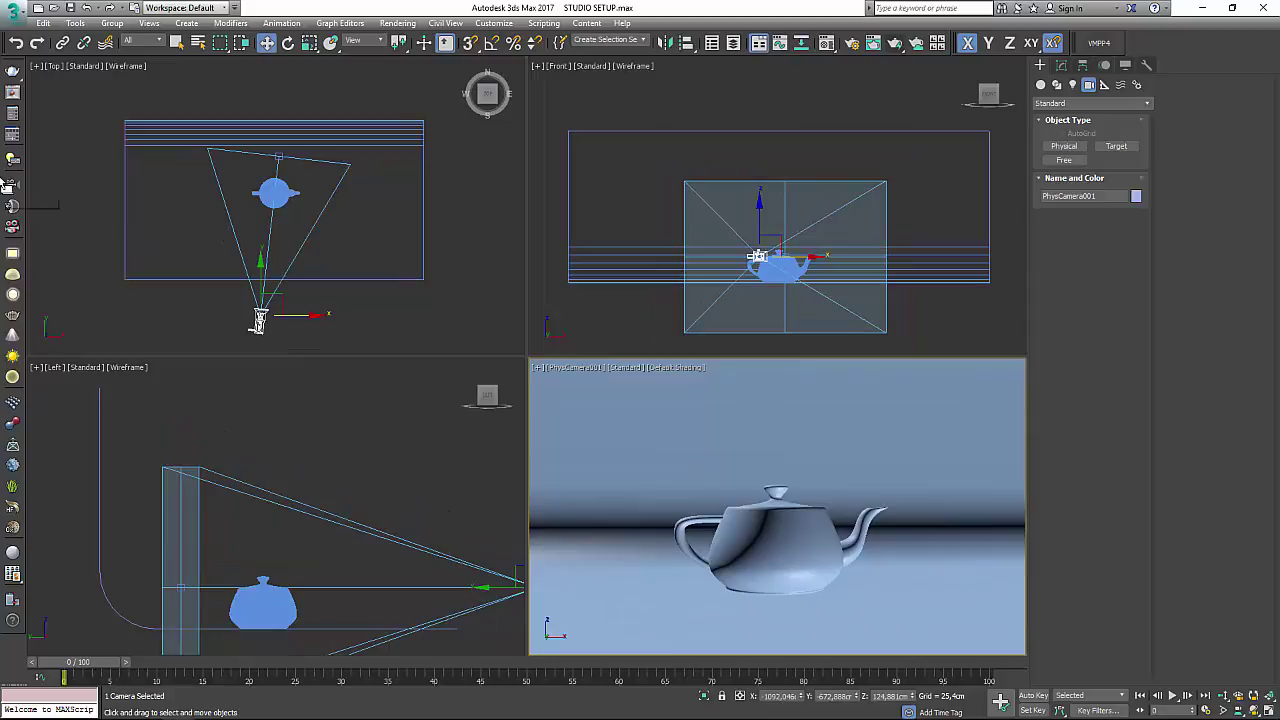
Step: Place a VRayLight in the Top viewport and make it a Dome light in the Modify panel
{"action": "left_click", "coordinate": [13, 256]}
{"action": "scroll", "coordinate": [148, 276], "scroll_direction": "down", "scroll_amount": 4}
{"action": "left_click", "coordinate": [334, 208]}
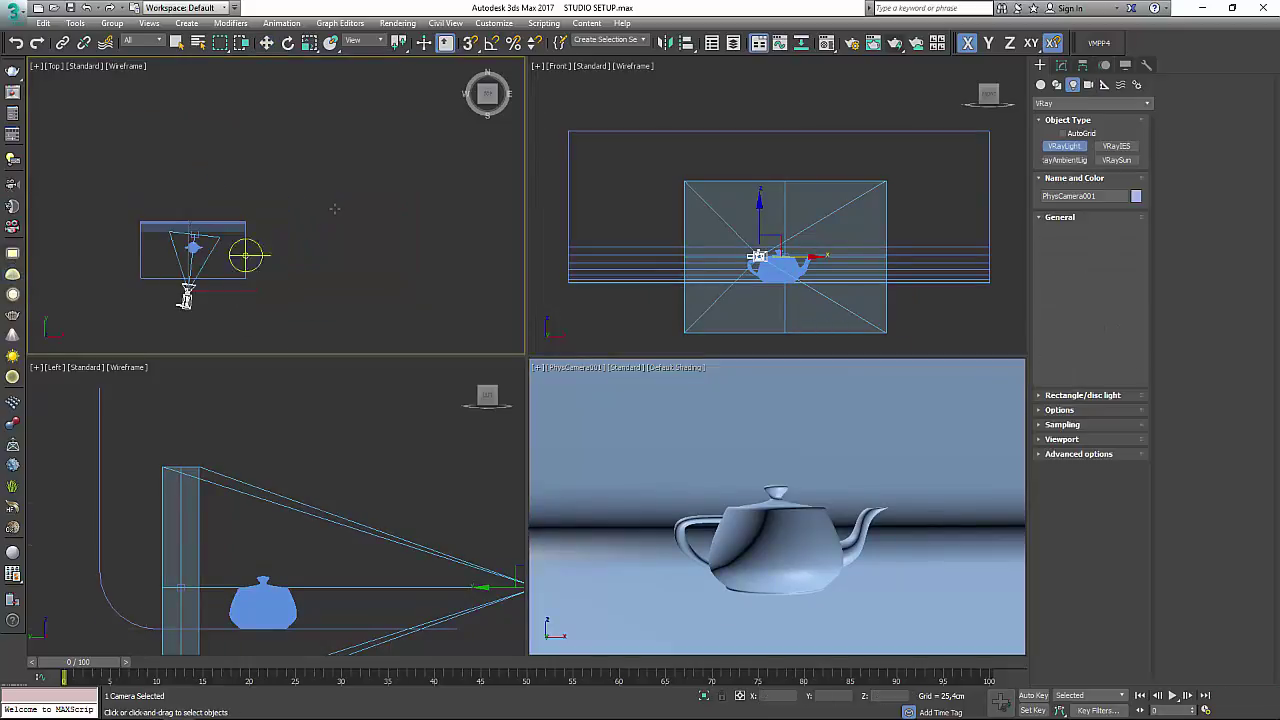
{"action": "key", "text": "w"}
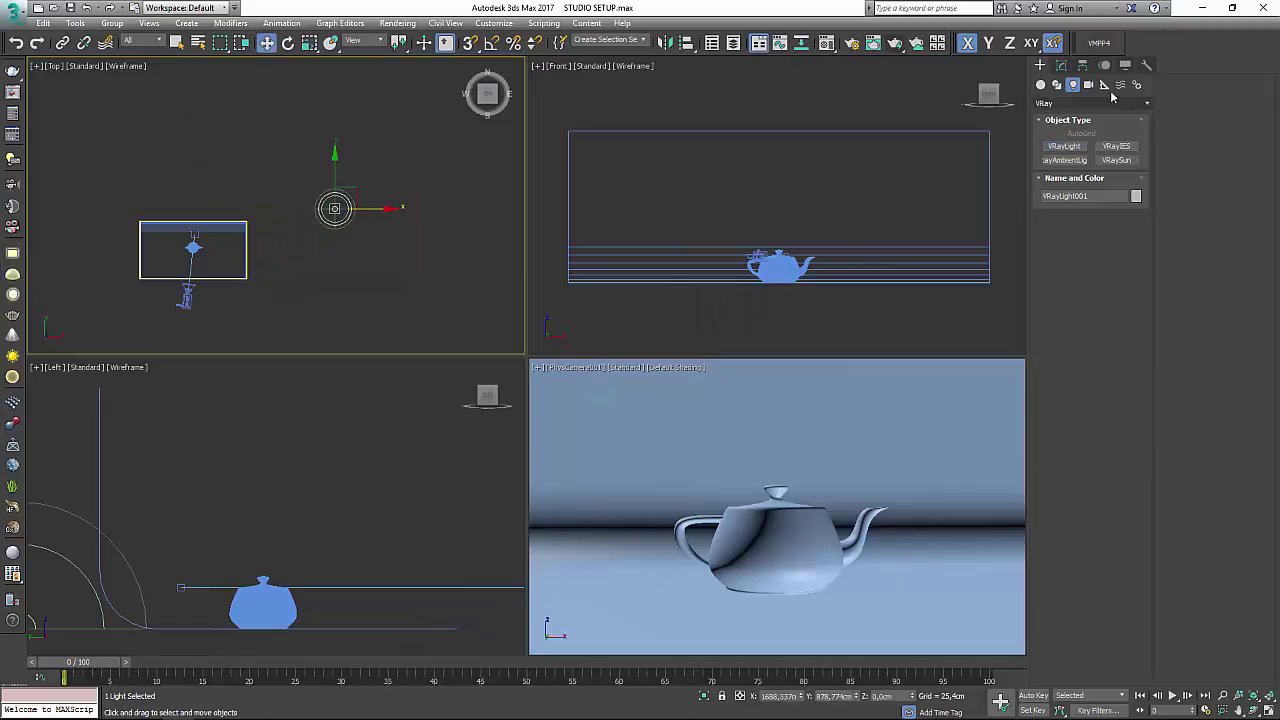
{"action": "left_click", "coordinate": [1056, 84]}
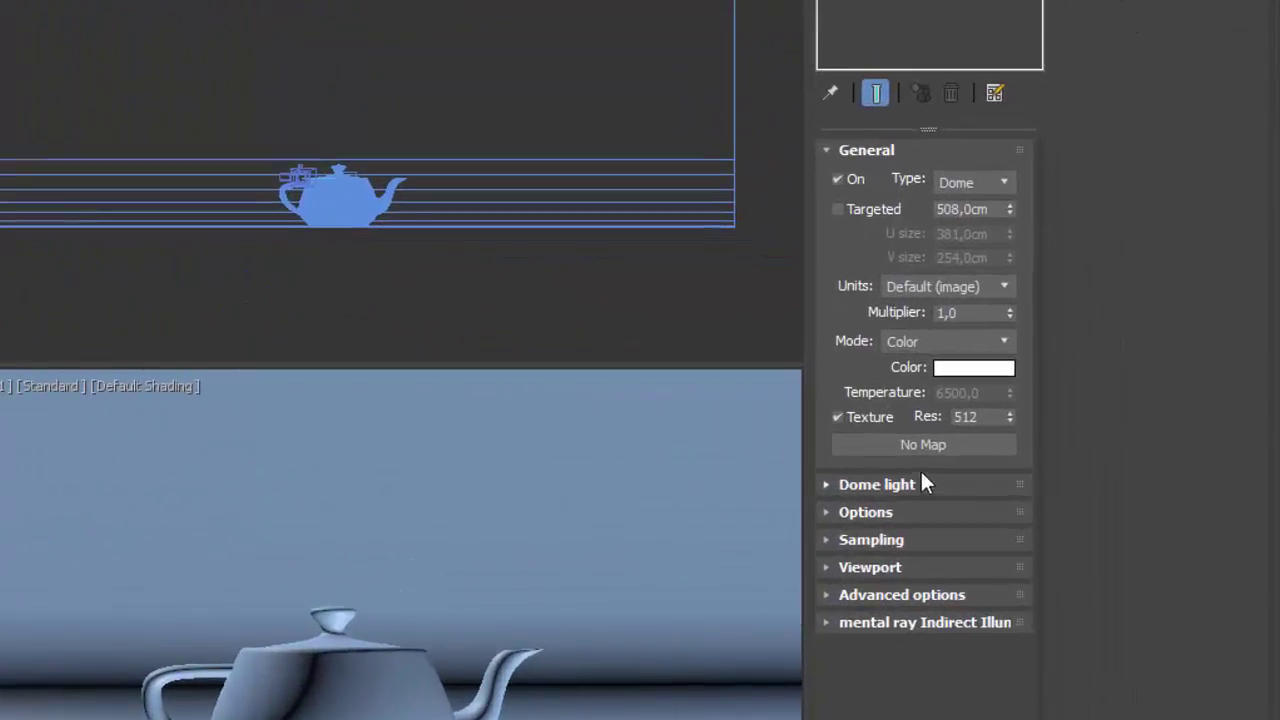
{"action": "left_click", "coordinate": [904, 448]}
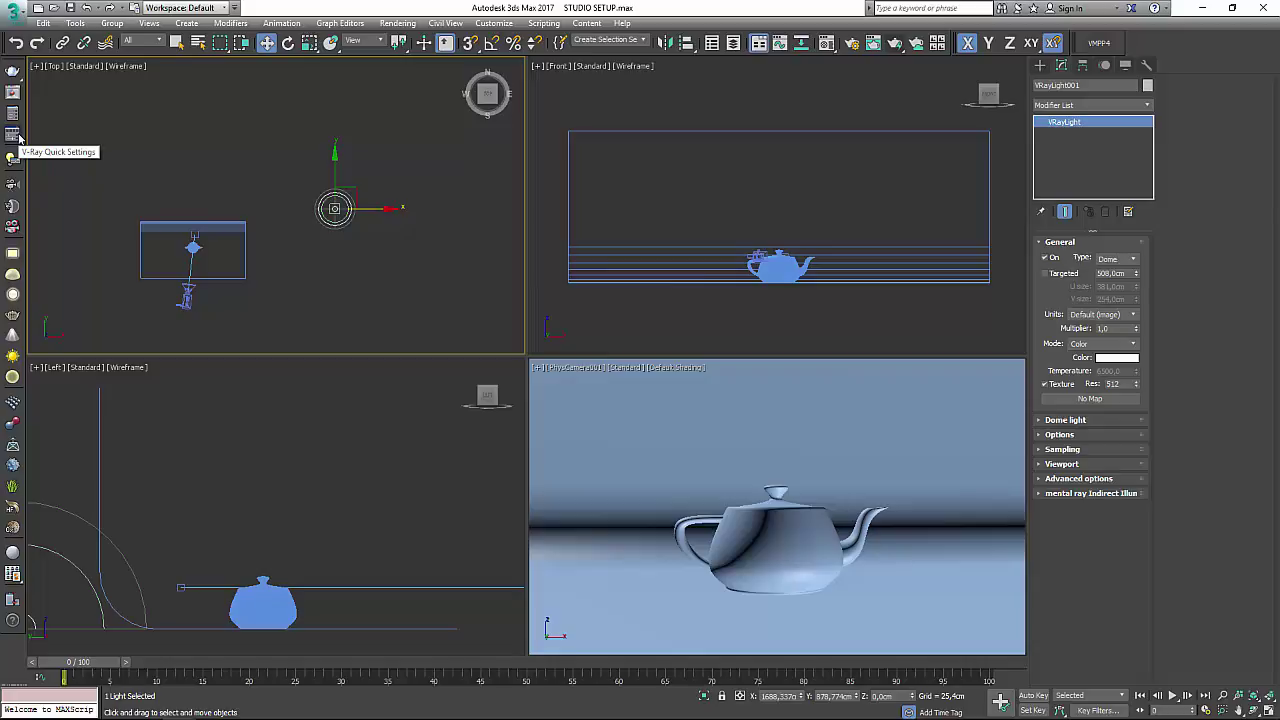
Step: Open V-Ray Quick Settings with the Studio Setup preset, start a test render, then cancel it
{"action": "left_click", "coordinate": [13, 135]}
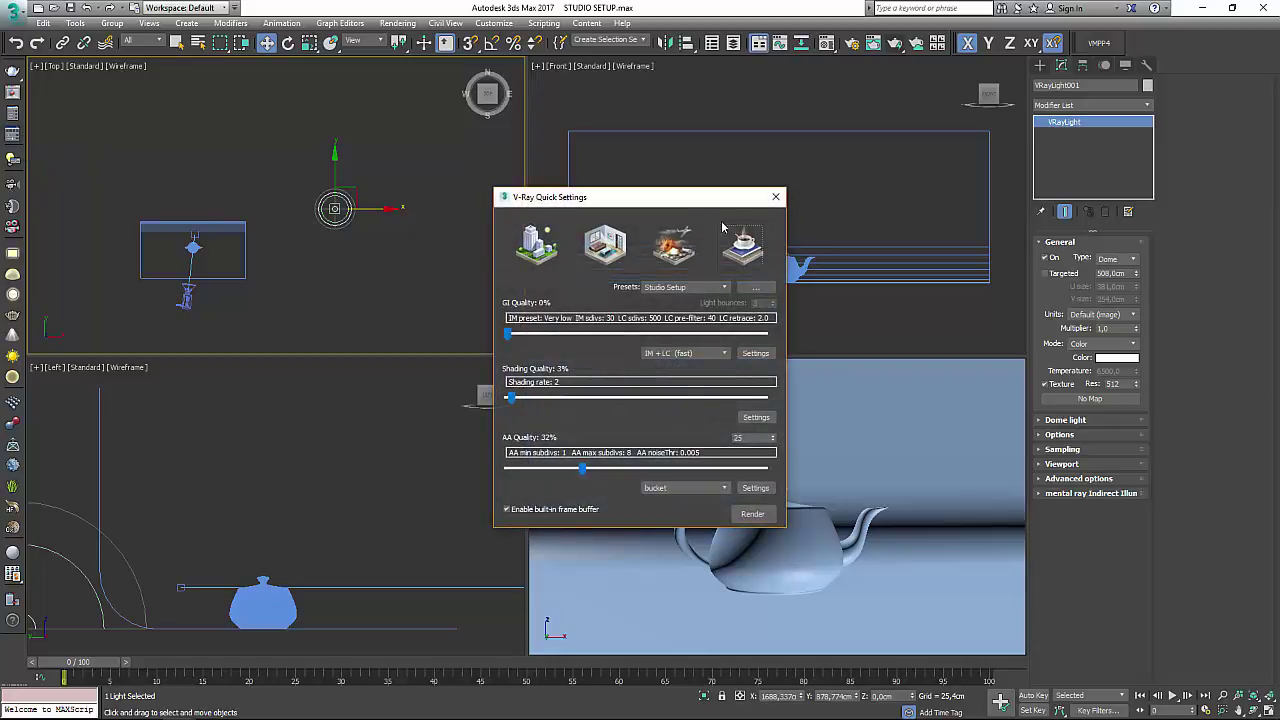
{"action": "left_click_drag", "start_coordinate": [710, 204], "coordinate": [280, 118]}
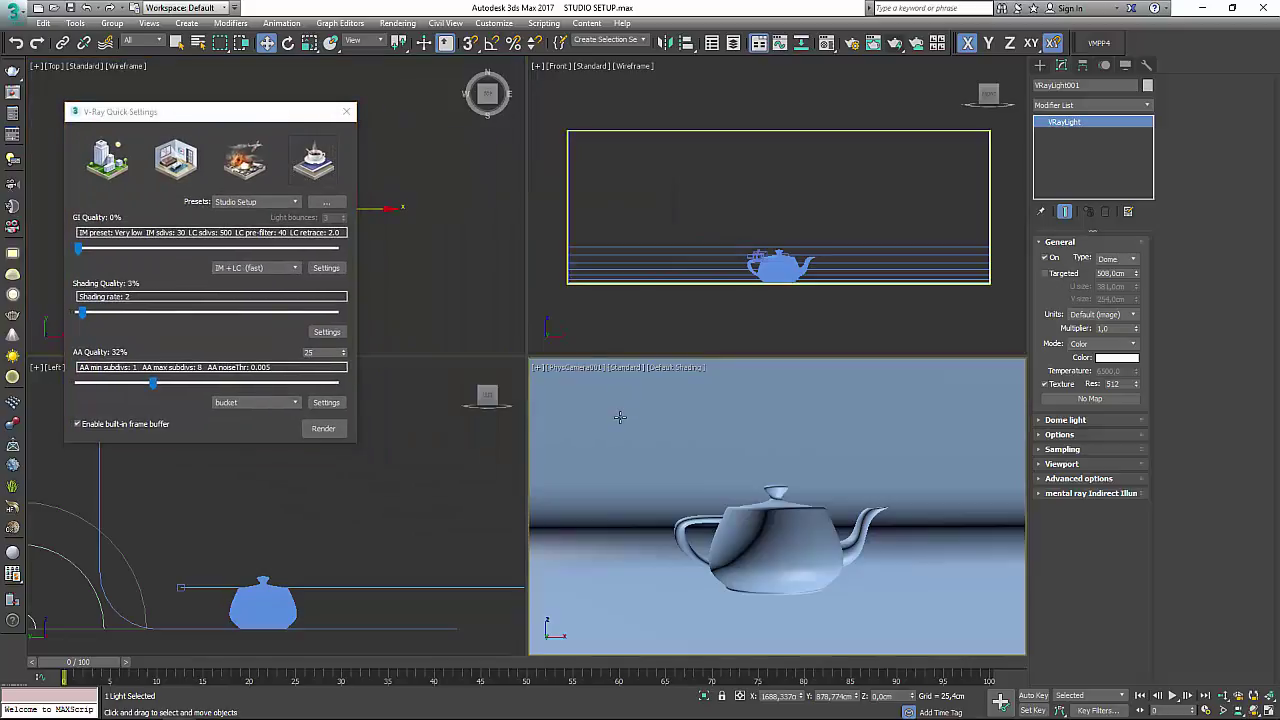
{"action": "left_click", "coordinate": [325, 429]}
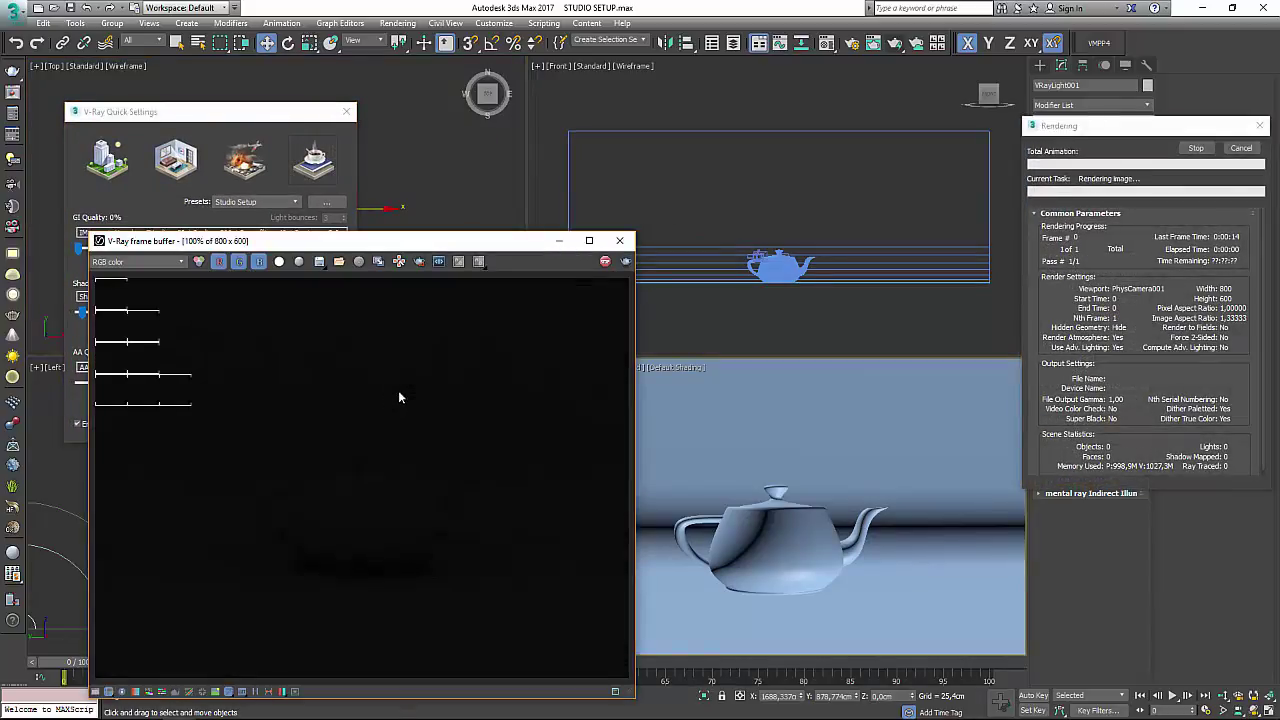
{"action": "left_click", "coordinate": [1240, 148]}
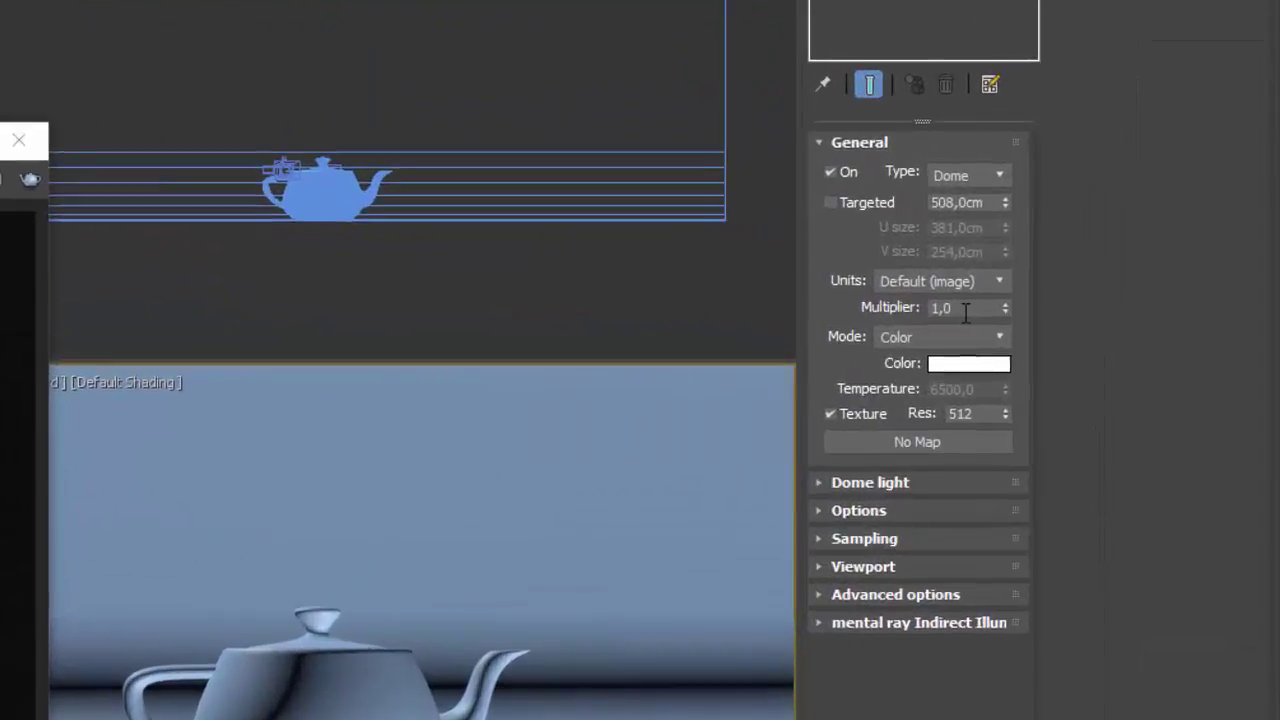
Step: Set the VRayLight001 dome multiplier to 20 and re-render the teapot
{"action": "type", "text": "20"}
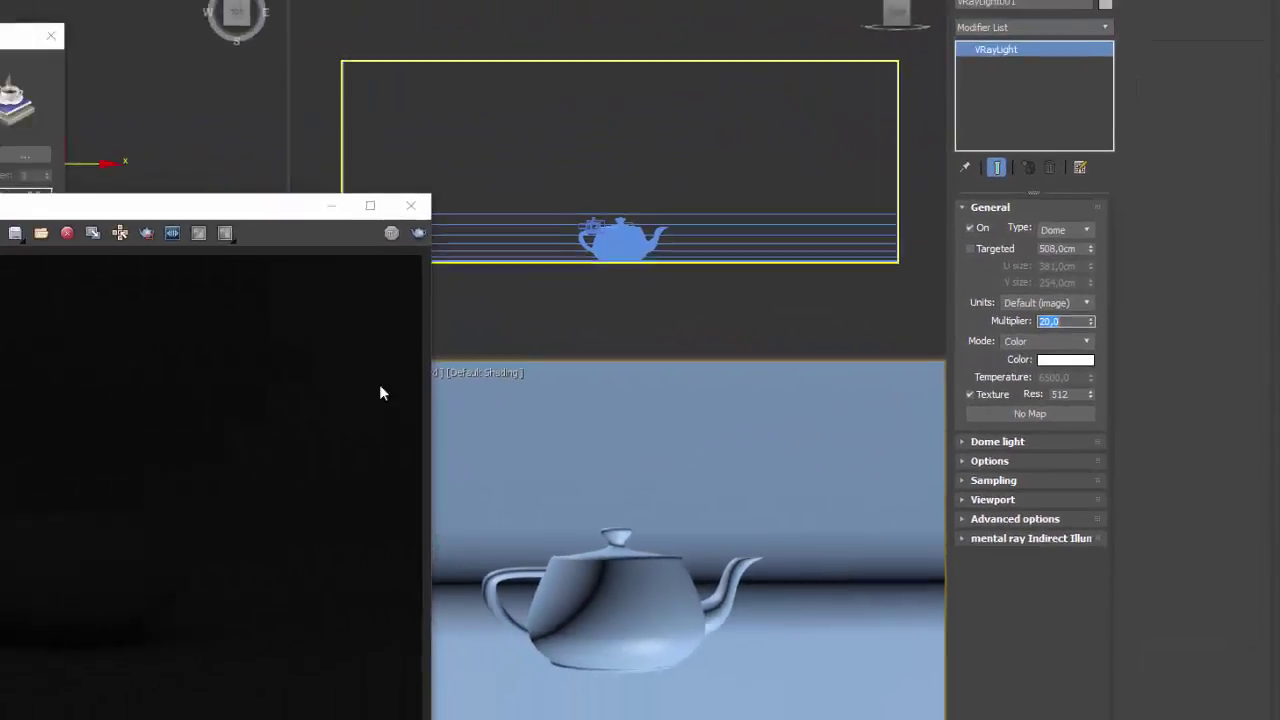
{"action": "key", "text": "Return"}
{"action": "left_click", "coordinate": [625, 261]}
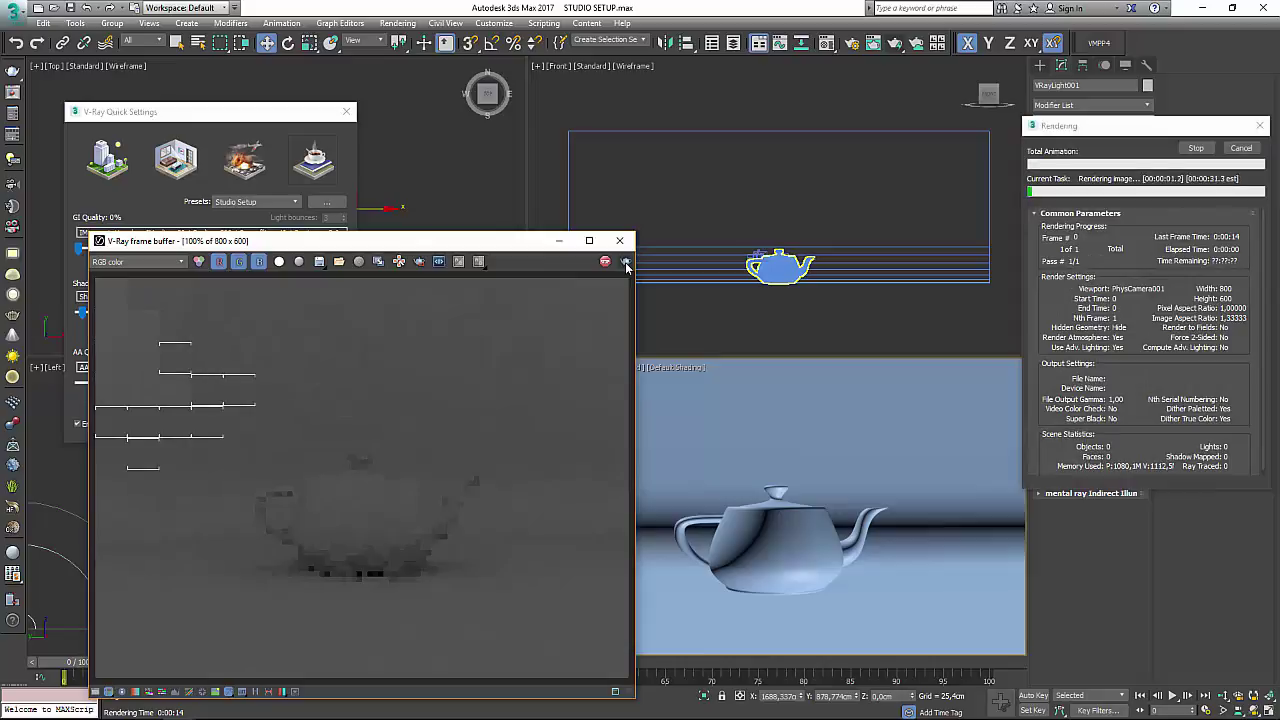
{"action": "left_click", "coordinate": [1233, 152]}
{"action": "left_click", "coordinate": [1240, 148]}
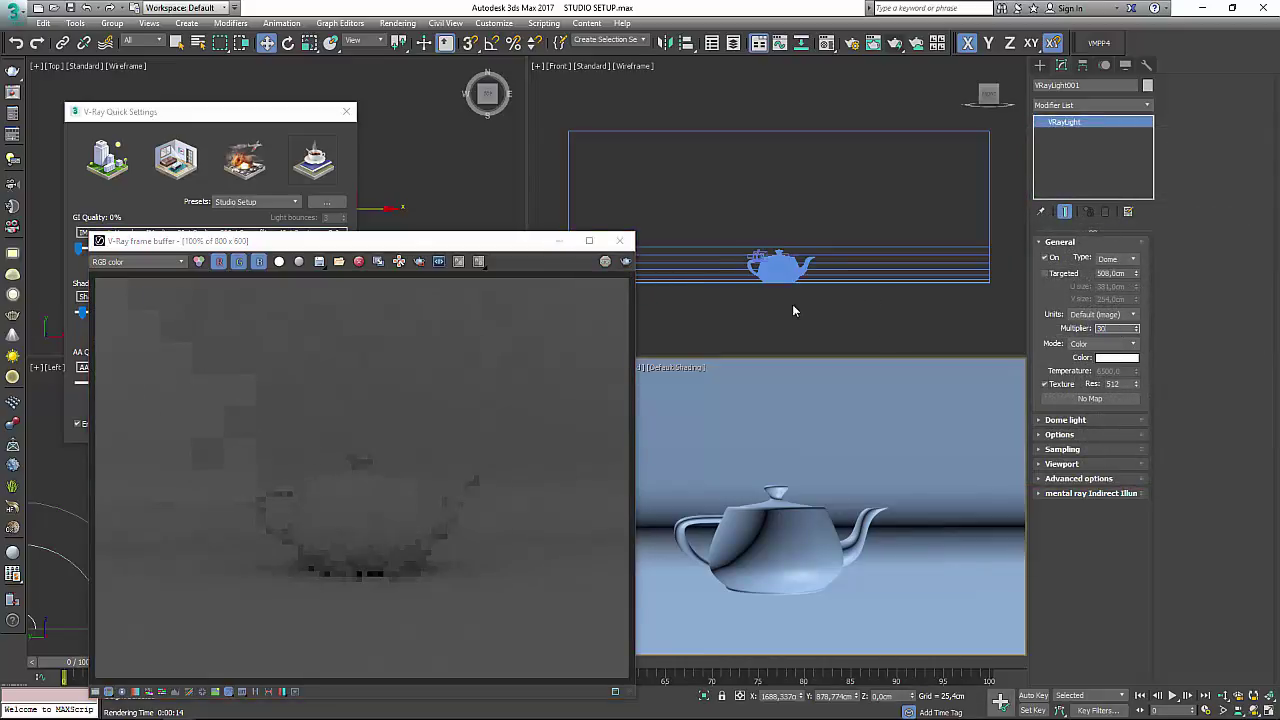
{"action": "left_click", "coordinate": [605, 261]}
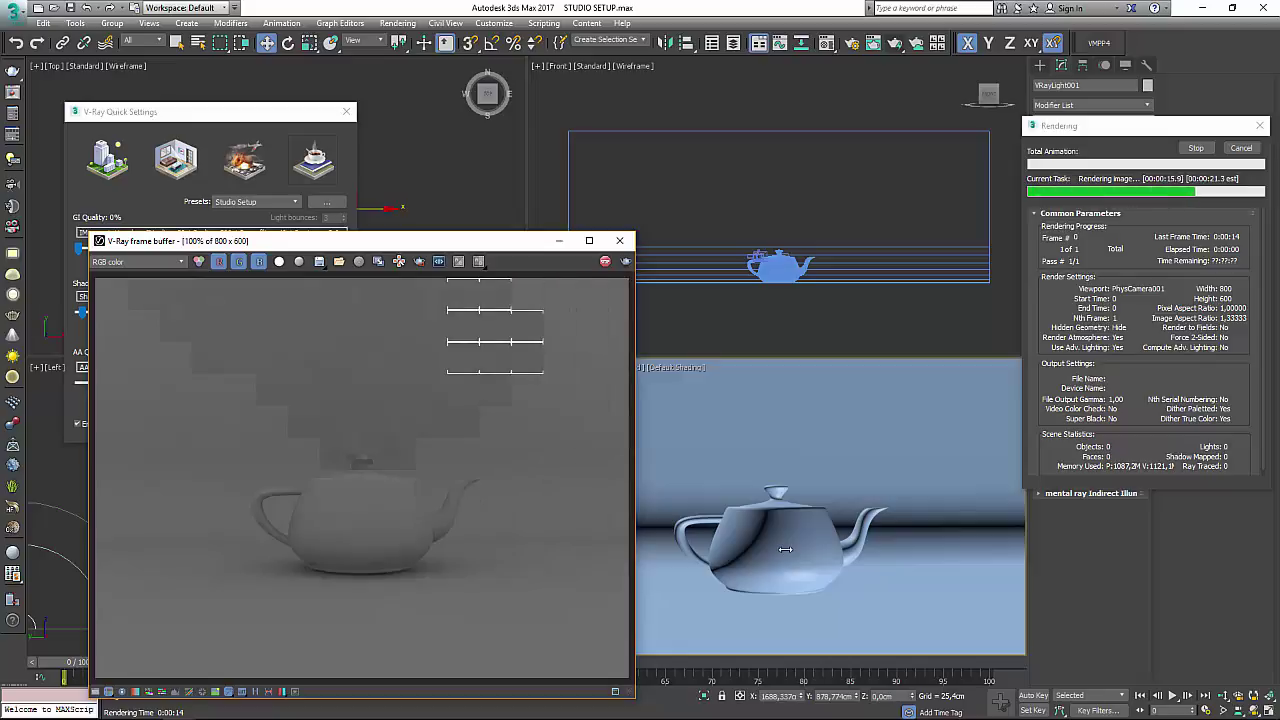
Step: In Quick Settings, set Shading Quality to 23%, AA Quality to 60% and GI Quality to 6%
{"action": "mouse_move", "coordinate": [525, 232]}
{"action": "left_mouse_down"}
{"action": "mouse_move", "coordinate": [742, 189]}
{"action": "mouse_move", "coordinate": [916, 96]}
{"action": "left_mouse_up"}
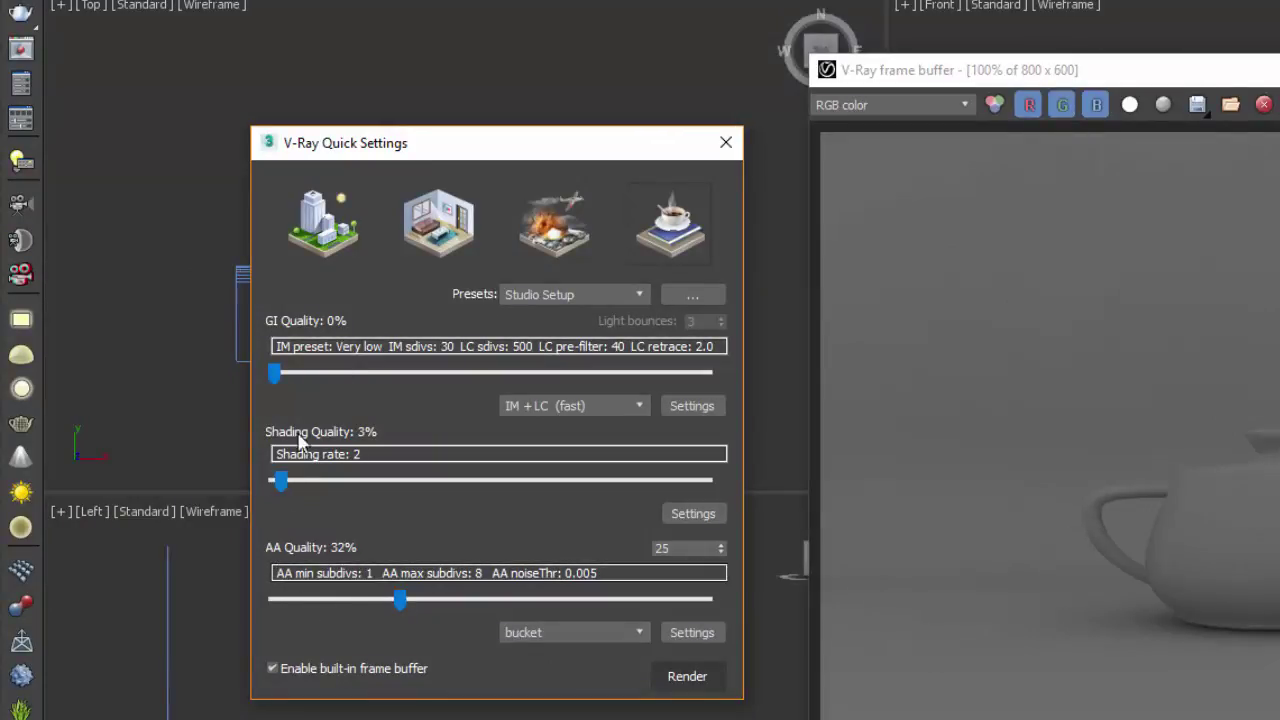
{"action": "mouse_move", "coordinate": [275, 371]}
{"action": "left_mouse_down"}
{"action": "mouse_move", "coordinate": [585, 372]}
{"action": "mouse_move", "coordinate": [333, 402]}
{"action": "left_mouse_up"}
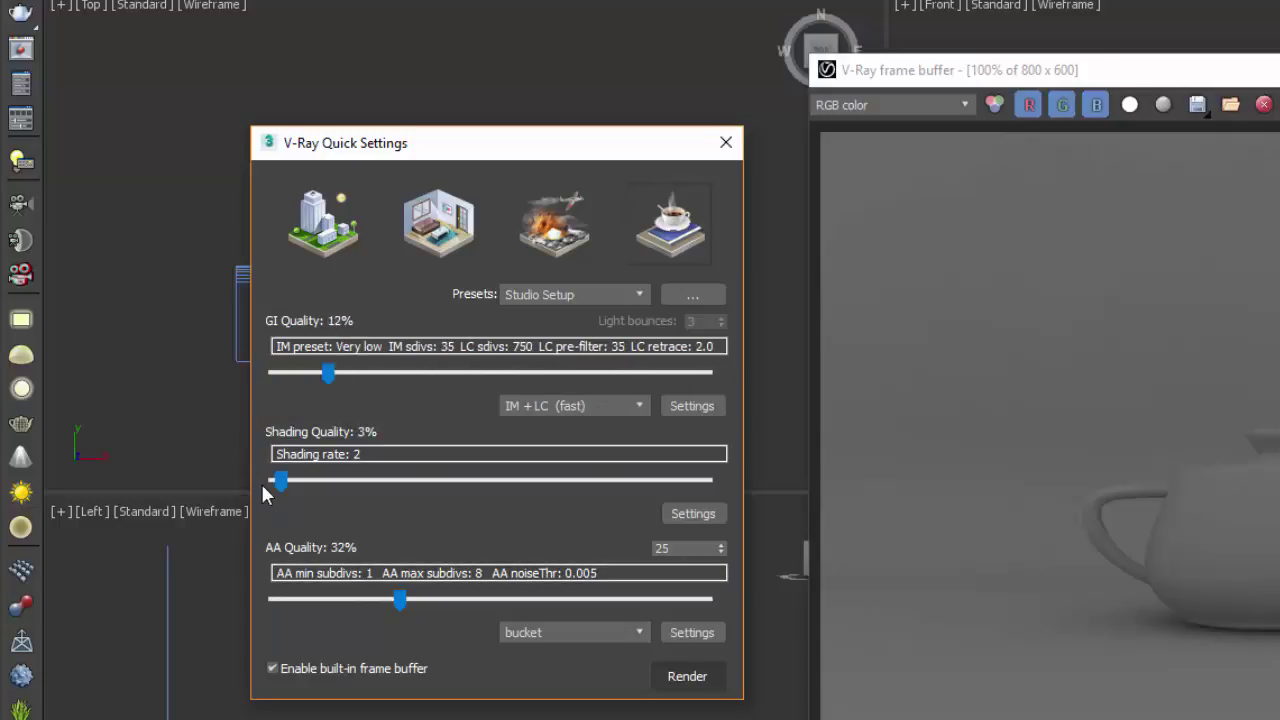
{"action": "left_click_drag", "start_coordinate": [285, 482], "coordinate": [371, 482]}
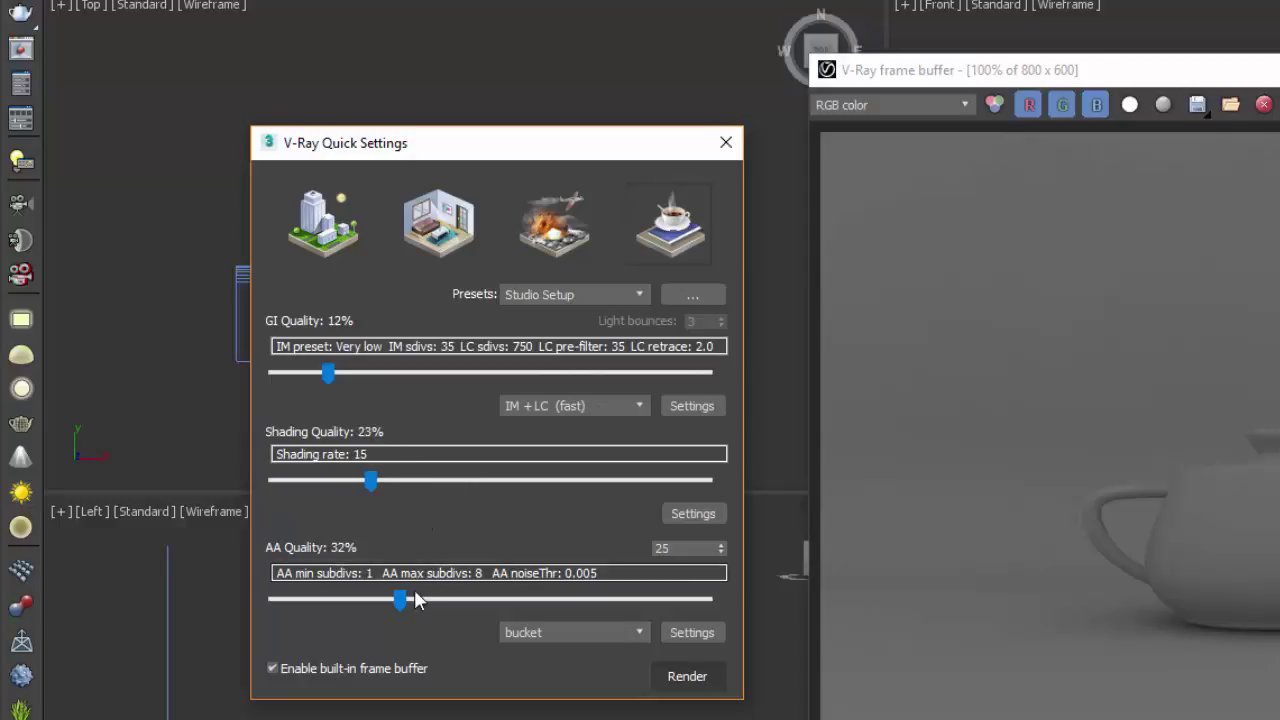
{"action": "left_click_drag", "start_coordinate": [401, 600], "coordinate": [527, 600]}
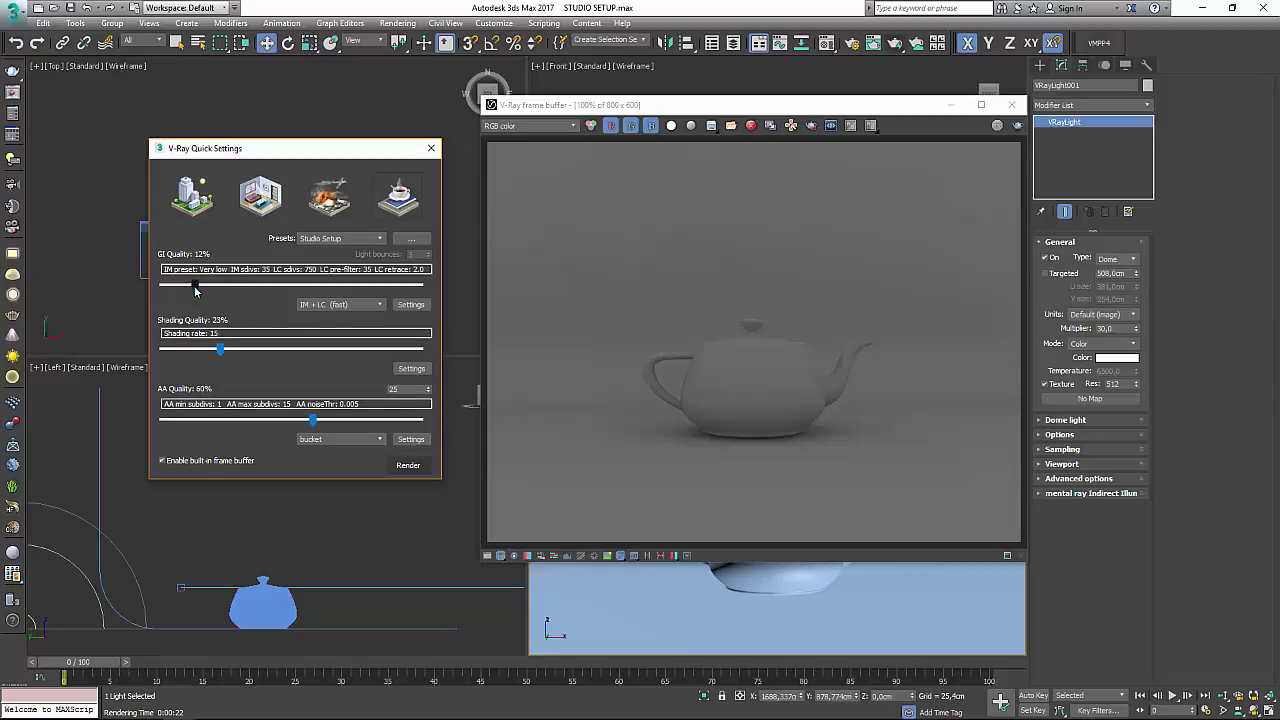
{"action": "left_click_drag", "start_coordinate": [195, 285], "coordinate": [177, 287]}
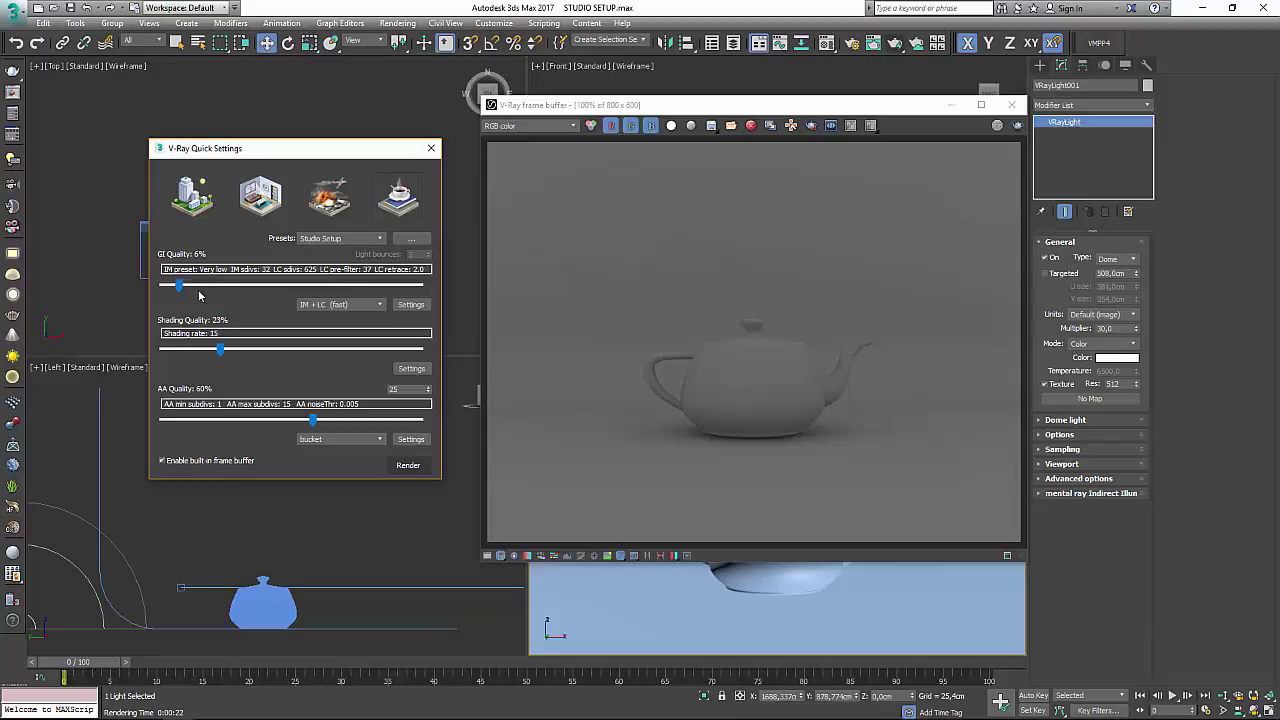
{"action": "left_click", "coordinate": [328, 306]}
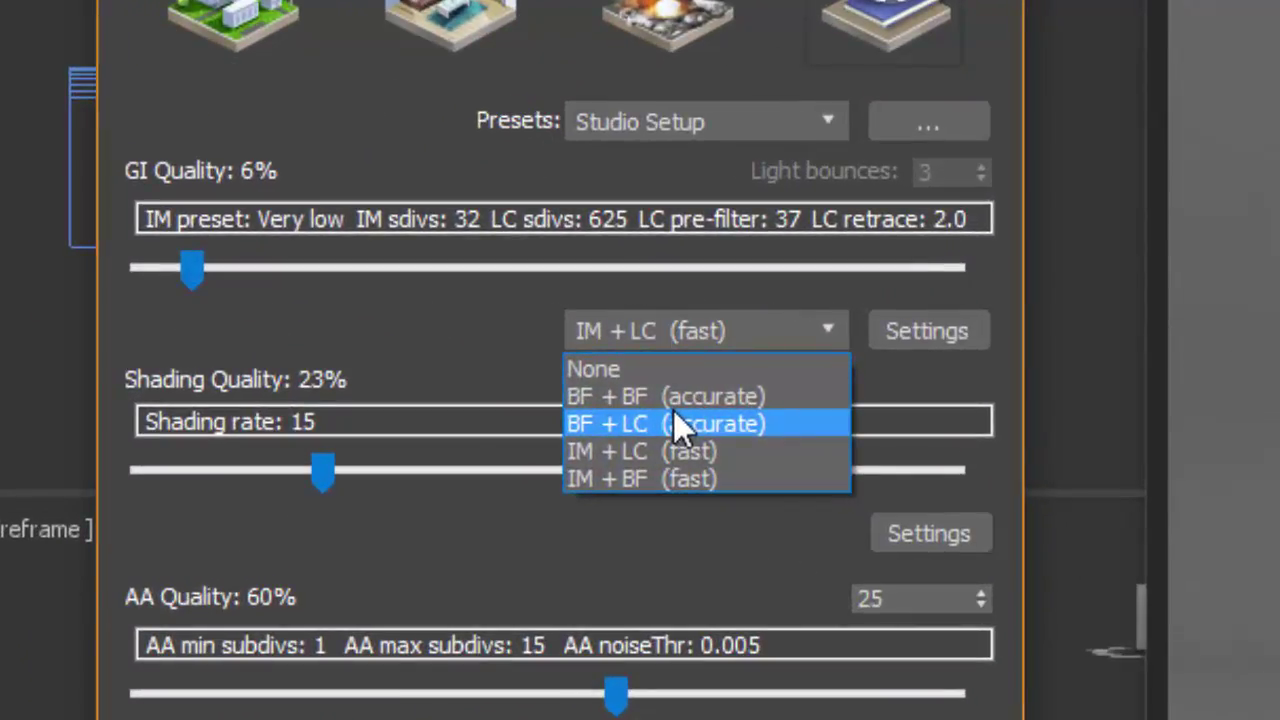
Step: Keep the IM + LC (fast) GI engine and settle Shading Quality at 12% (shading rate 8)
{"action": "left_click", "coordinate": [608, 460]}
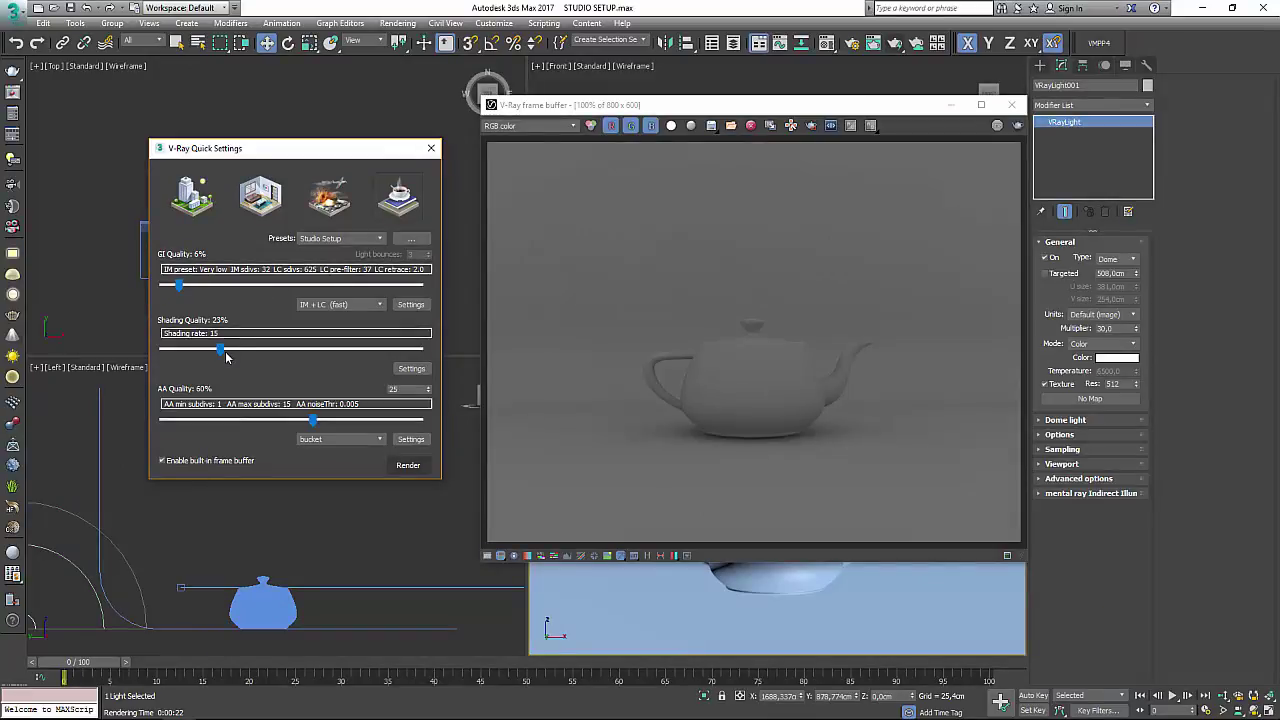
{"action": "left_click_drag", "start_coordinate": [220, 349], "coordinate": [193, 352]}
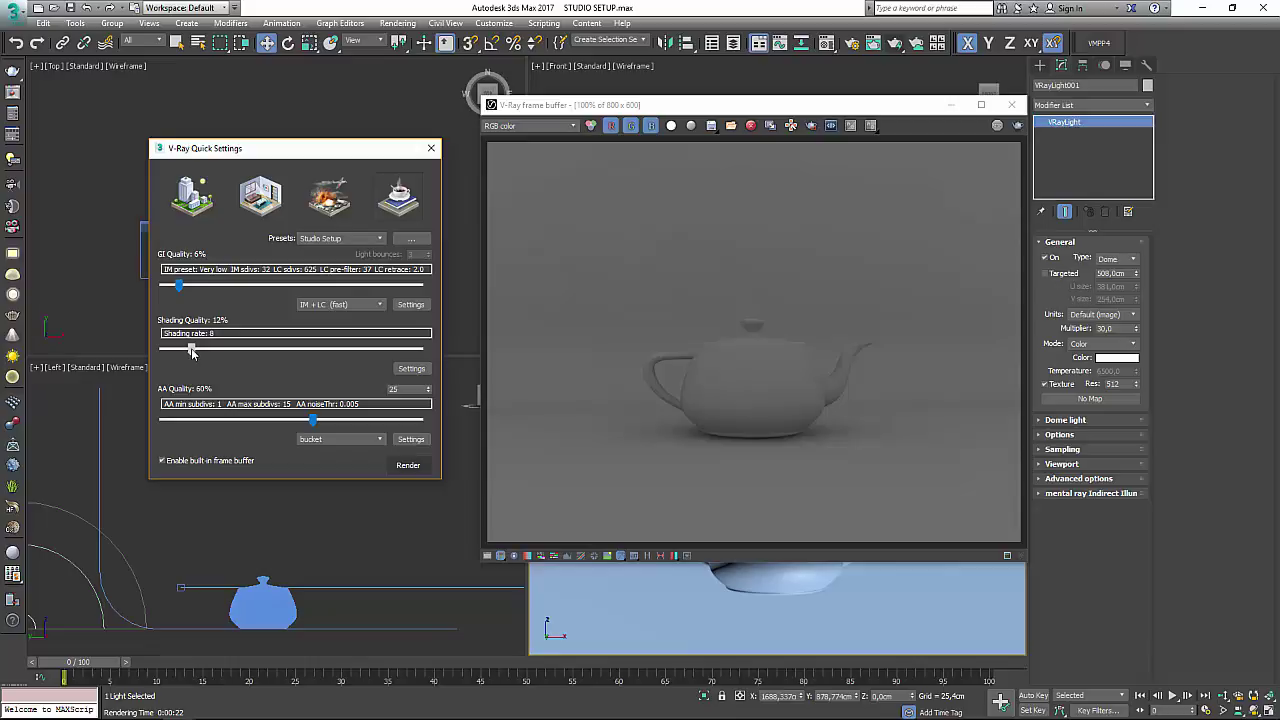
{"action": "left_click_drag", "start_coordinate": [193, 352], "coordinate": [202, 349]}
{"action": "left_click_drag", "start_coordinate": [202, 348], "coordinate": [191, 349]}
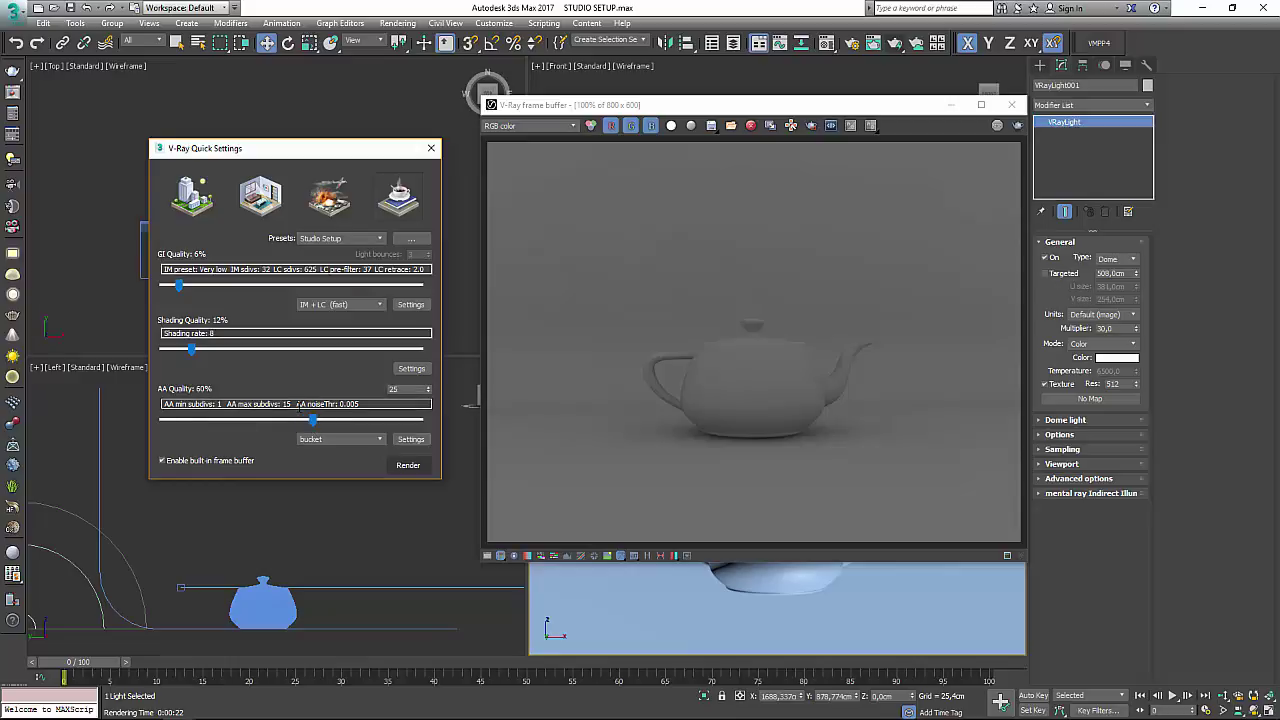
Step: Lower AA Quality to 24%, then change the image sampler from bucket to progressive
{"action": "left_click_drag", "start_coordinate": [263, 425], "coordinate": [202, 424]}
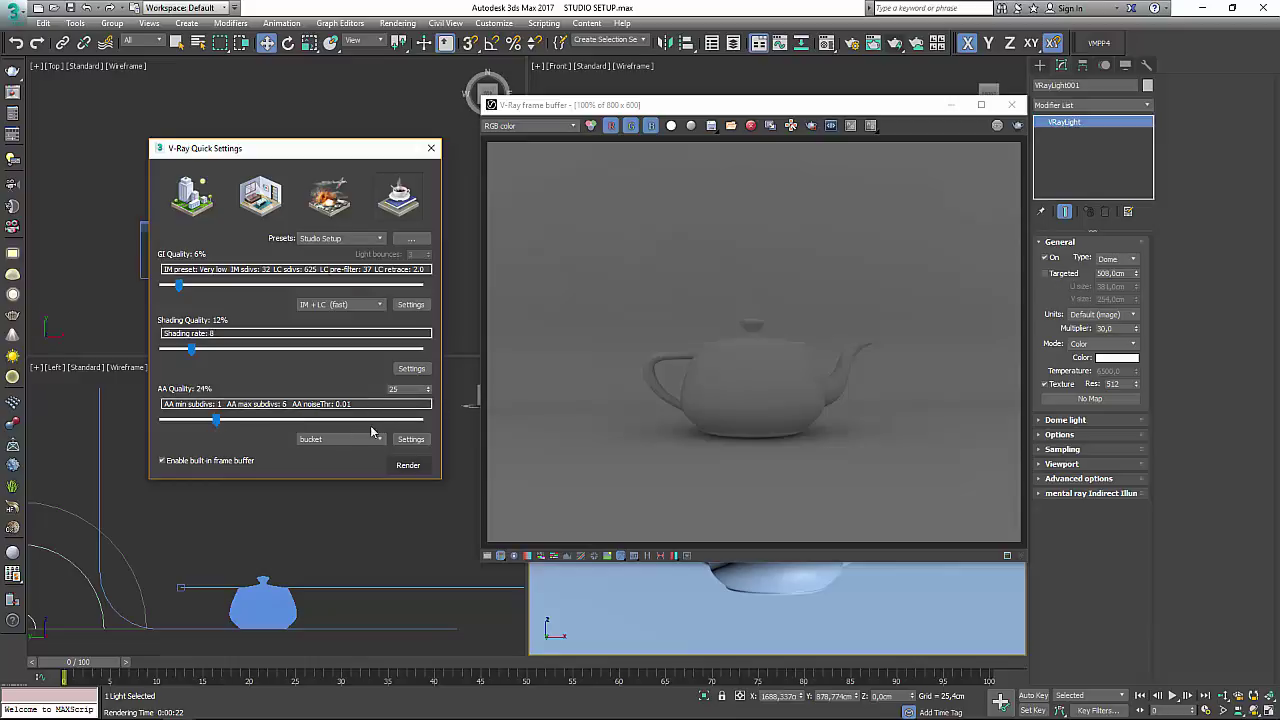
{"action": "left_click", "coordinate": [340, 440]}
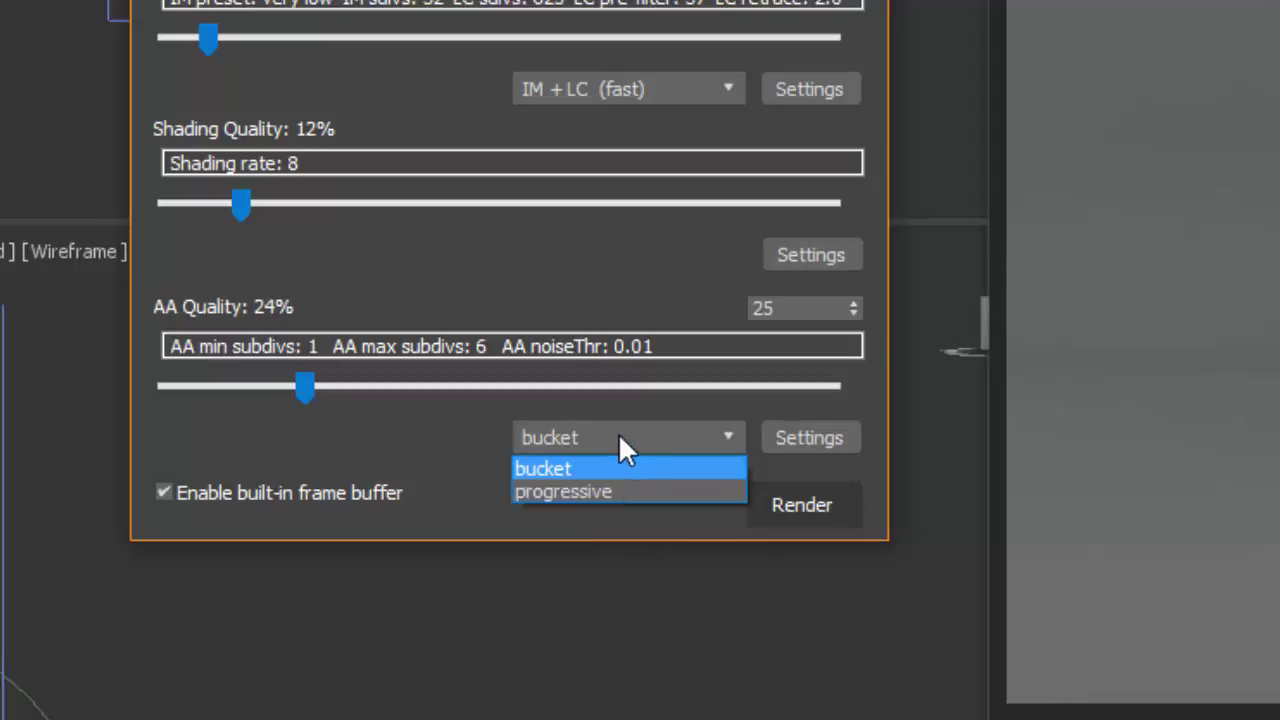
{"action": "left_click", "coordinate": [599, 474]}
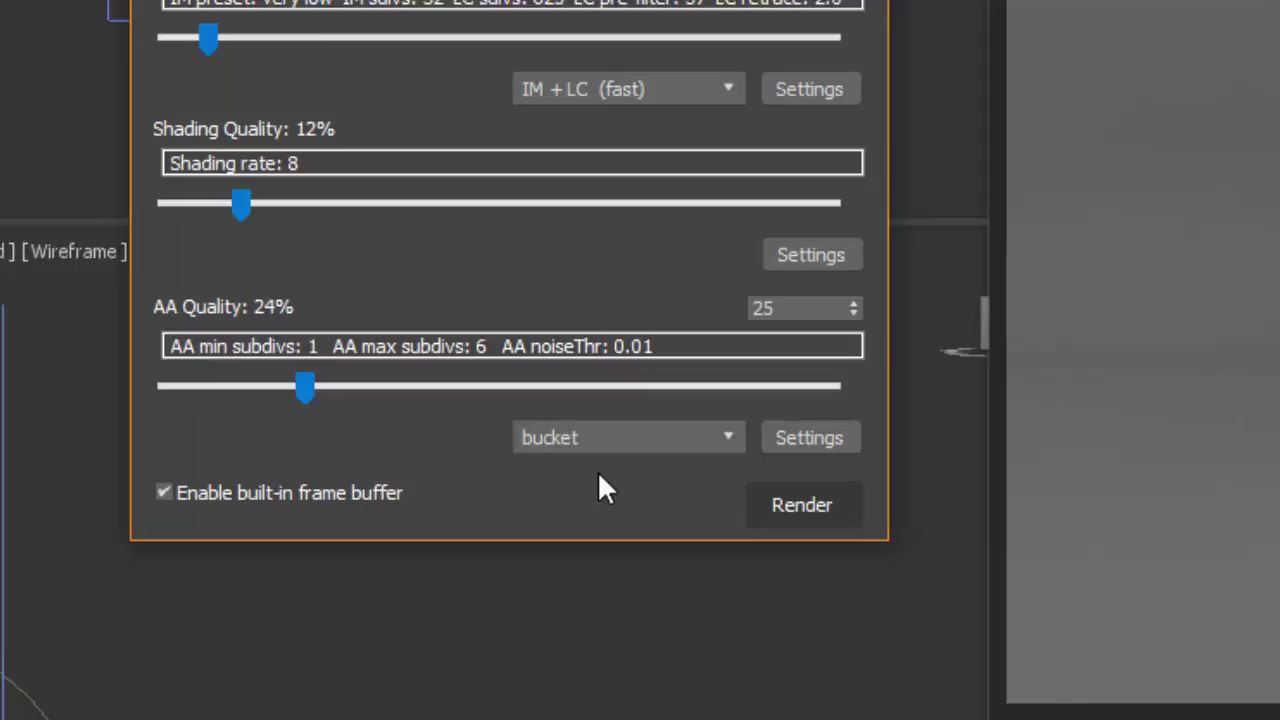
{"action": "left_click", "coordinate": [632, 441]}
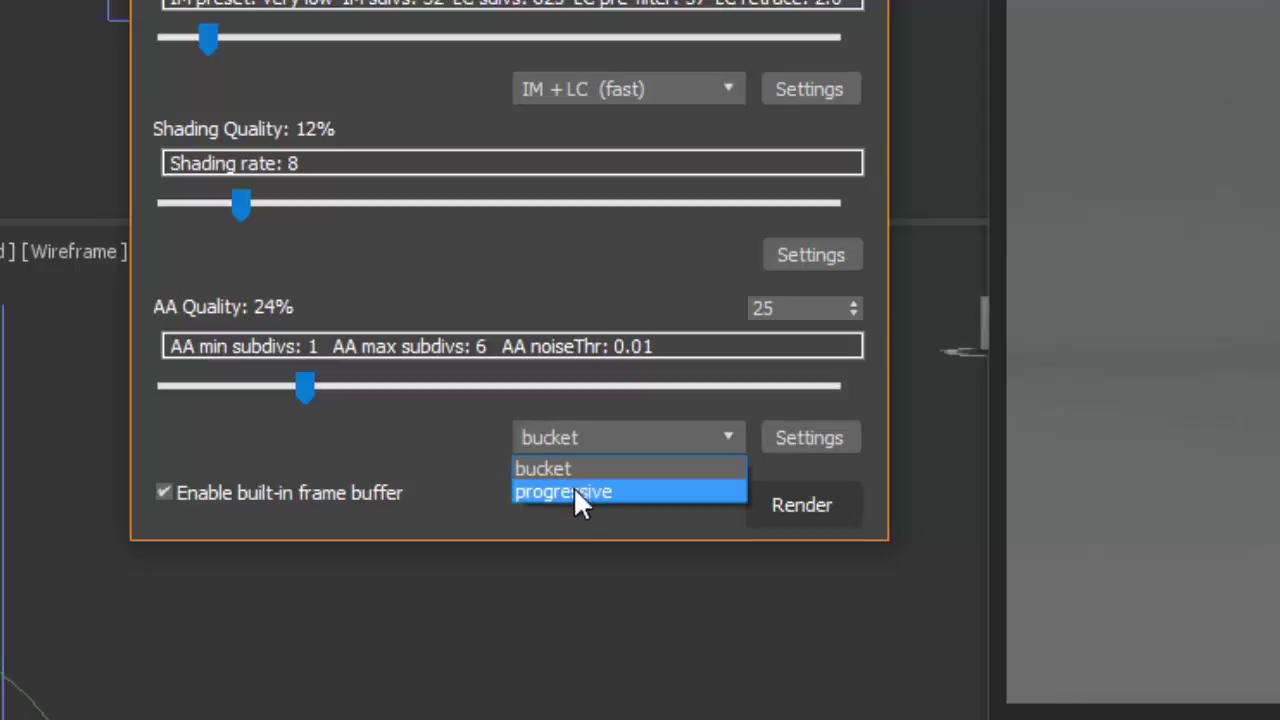
{"action": "left_click", "coordinate": [576, 488]}
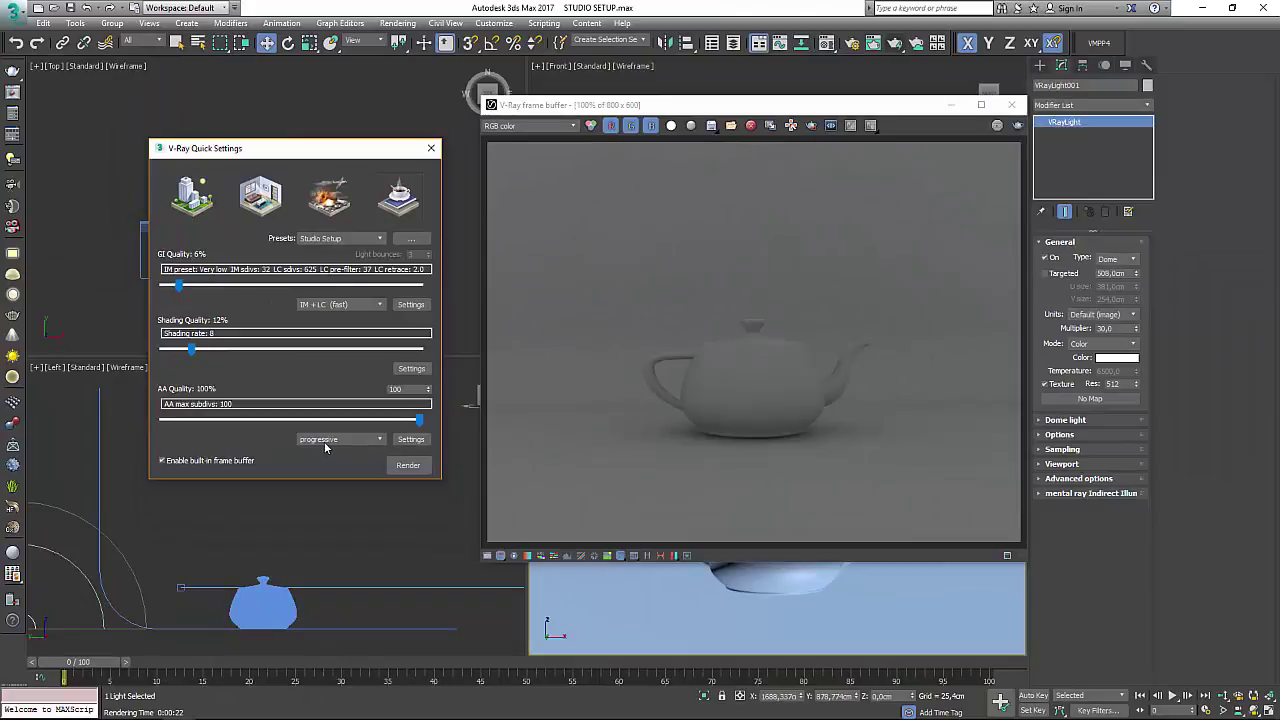
Step: Return the image sampler to bucket and set the output size to 500 × 375 with Image Aspect locked
{"action": "left_click", "coordinate": [340, 439]}
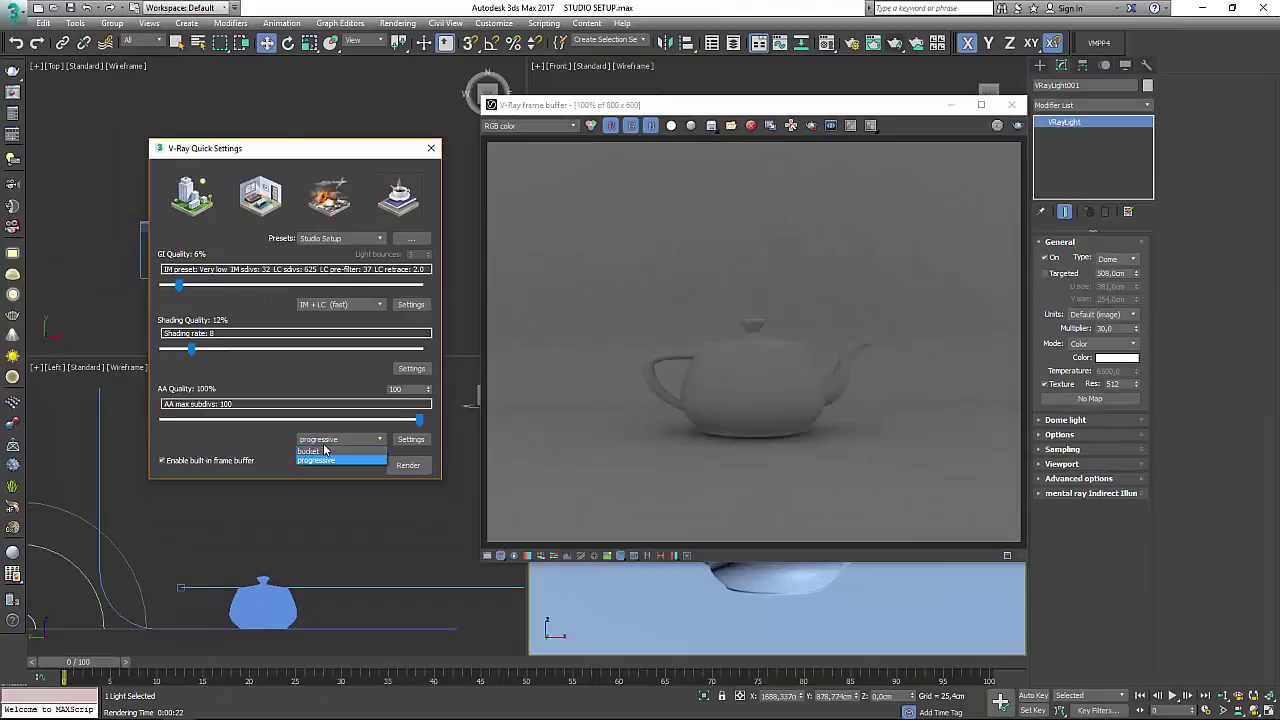
{"action": "left_click", "coordinate": [320, 452]}
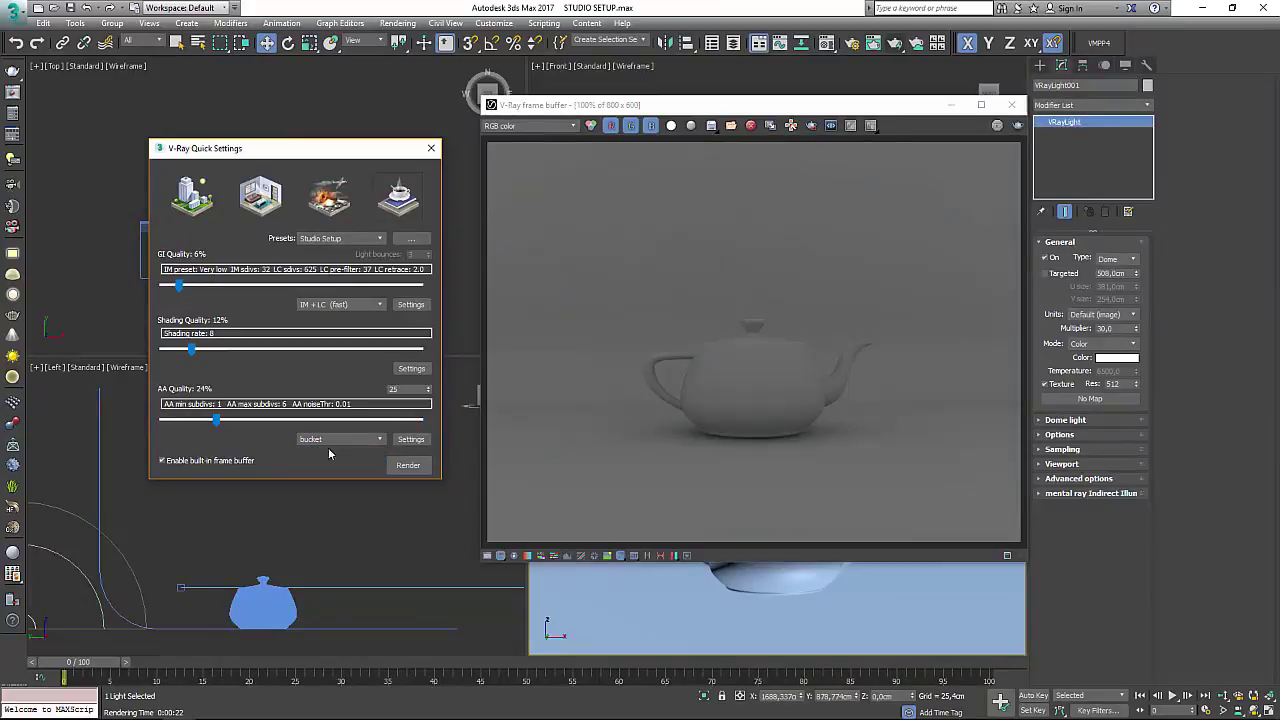
{"action": "left_click", "coordinate": [851, 43]}
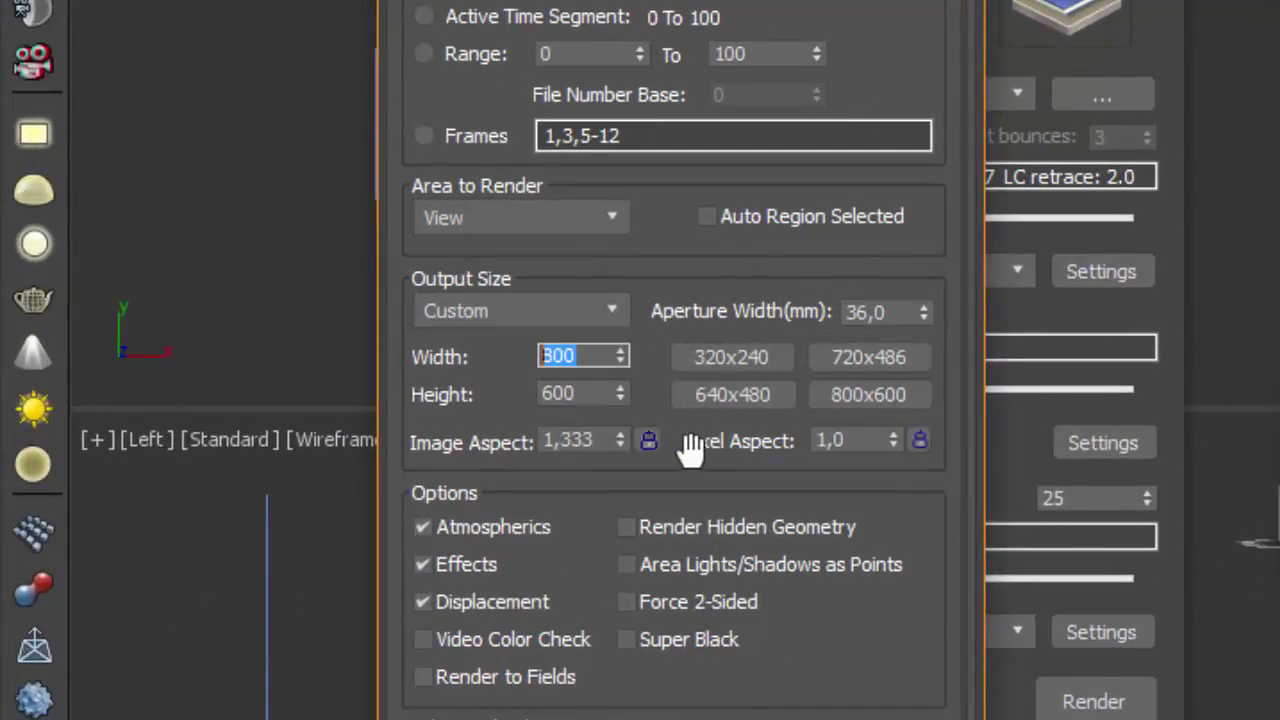
{"action": "left_click", "coordinate": [648, 440]}
{"action": "double_click", "coordinate": [565, 356]}
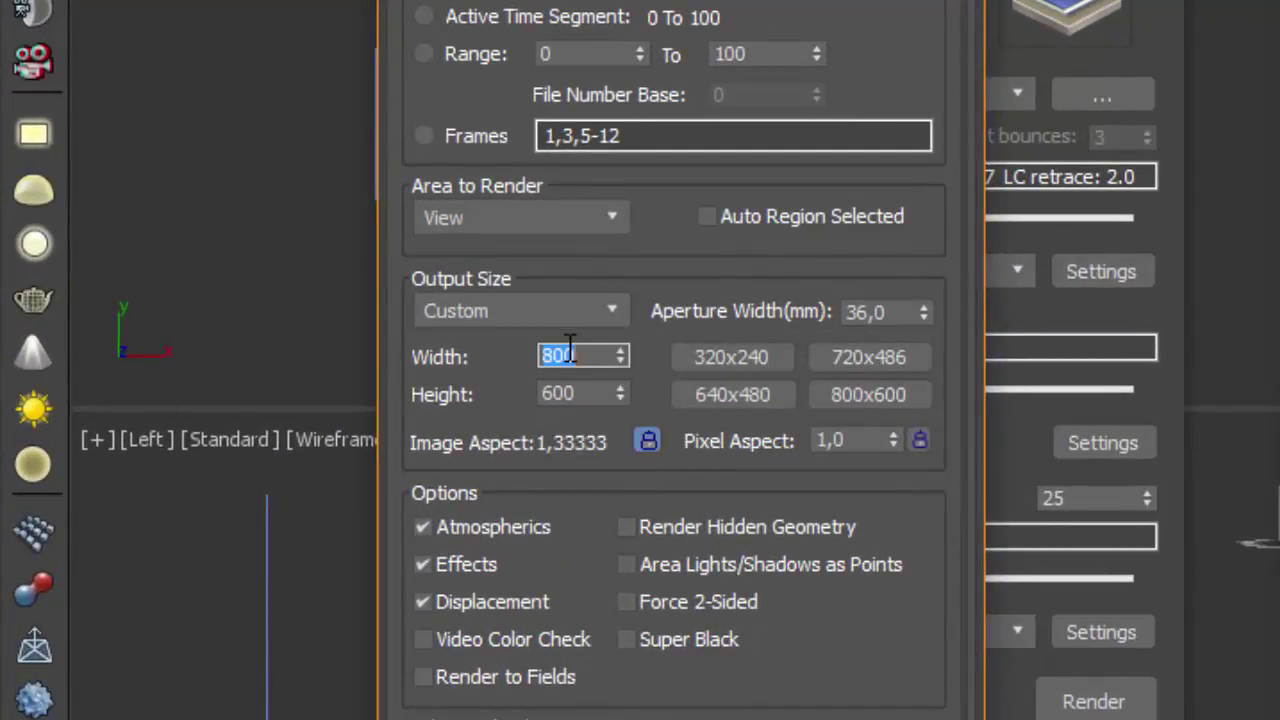
{"action": "type", "text": "500"}
{"action": "key", "text": "Return"}
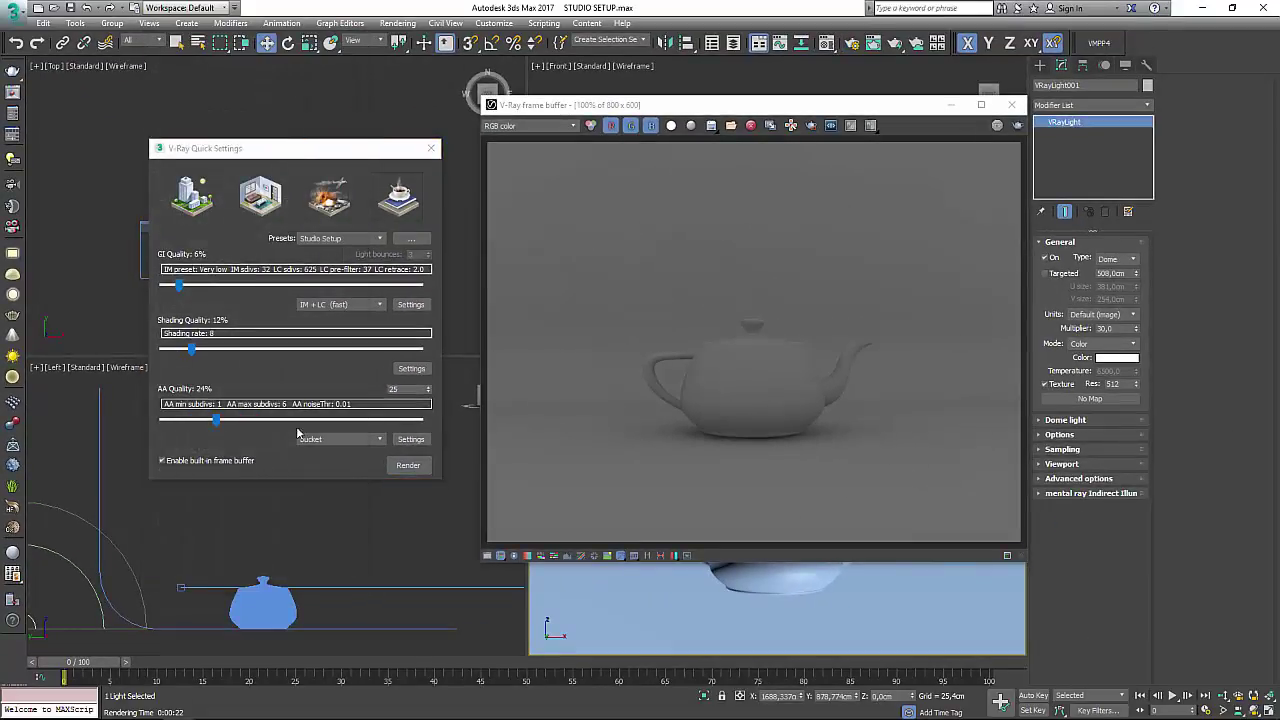
Step: Render the 500 × 375 teapot with bucket sampling, then render again using progressive sampling
{"action": "left_click", "coordinate": [408, 464]}
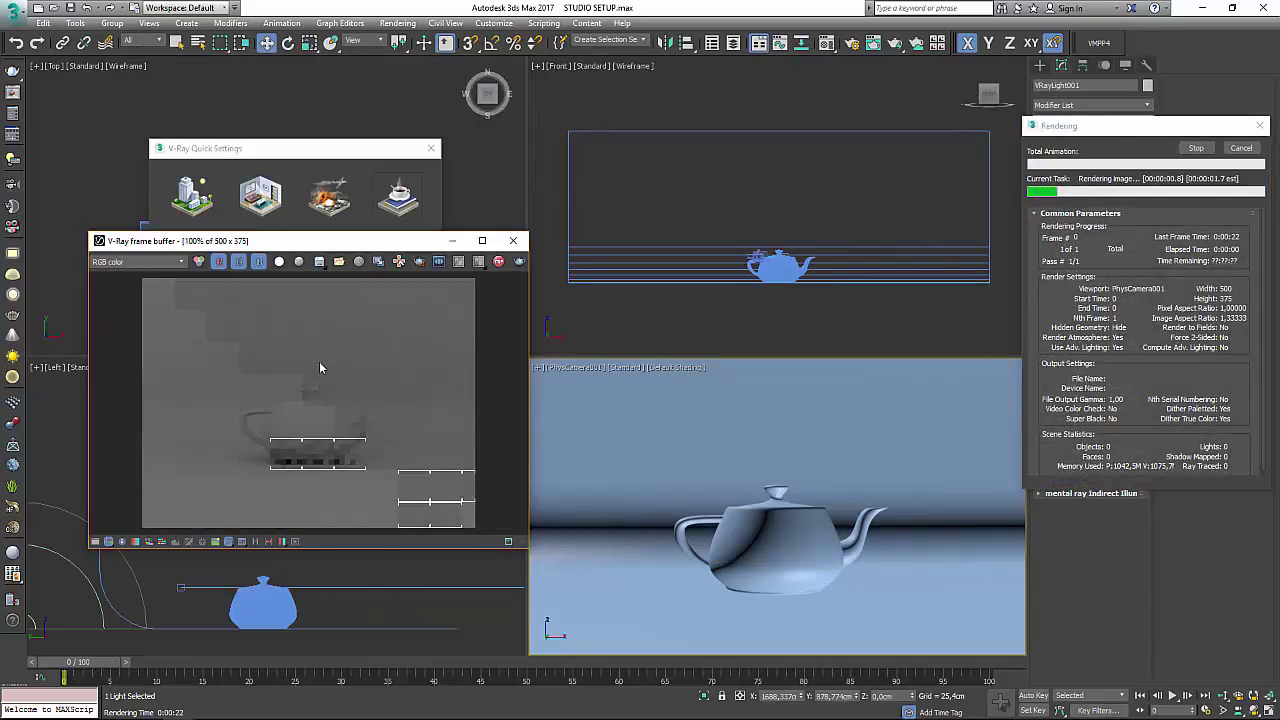
{"action": "left_click_drag", "start_coordinate": [383, 249], "coordinate": [781, 69]}
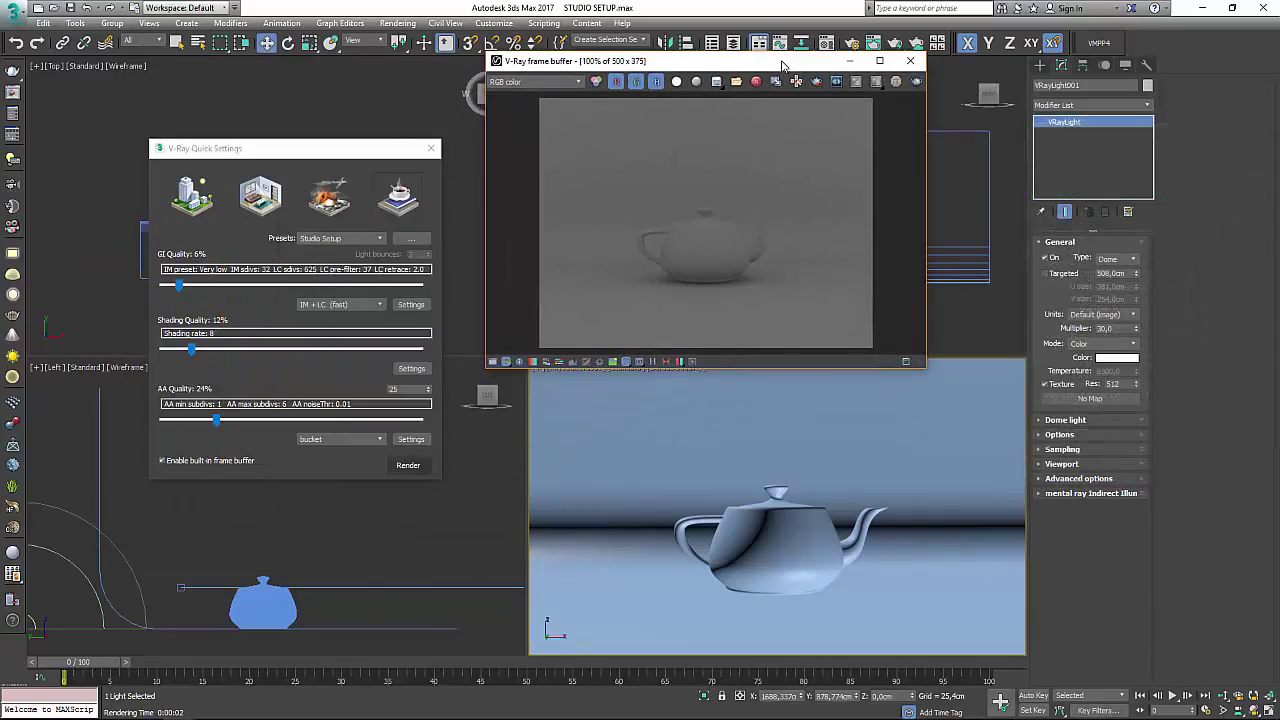
{"action": "left_click", "coordinate": [323, 442]}
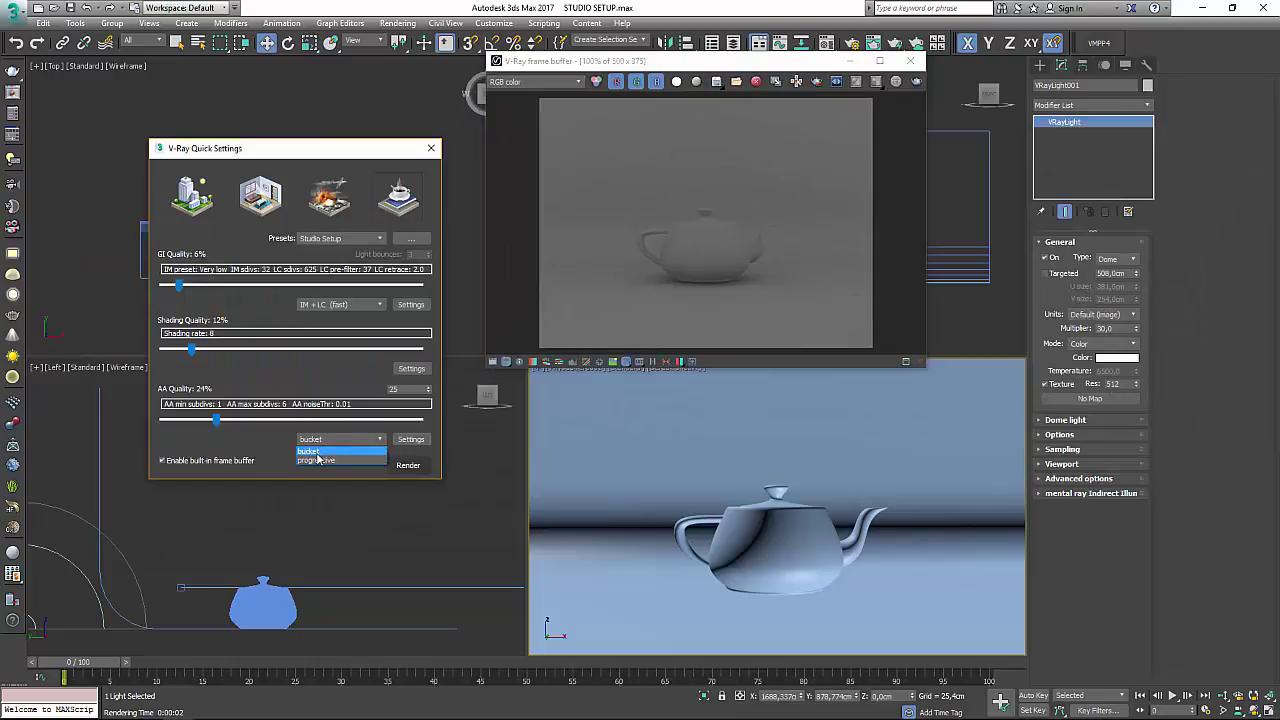
{"action": "left_click", "coordinate": [316, 458]}
{"action": "left_click", "coordinate": [408, 465]}
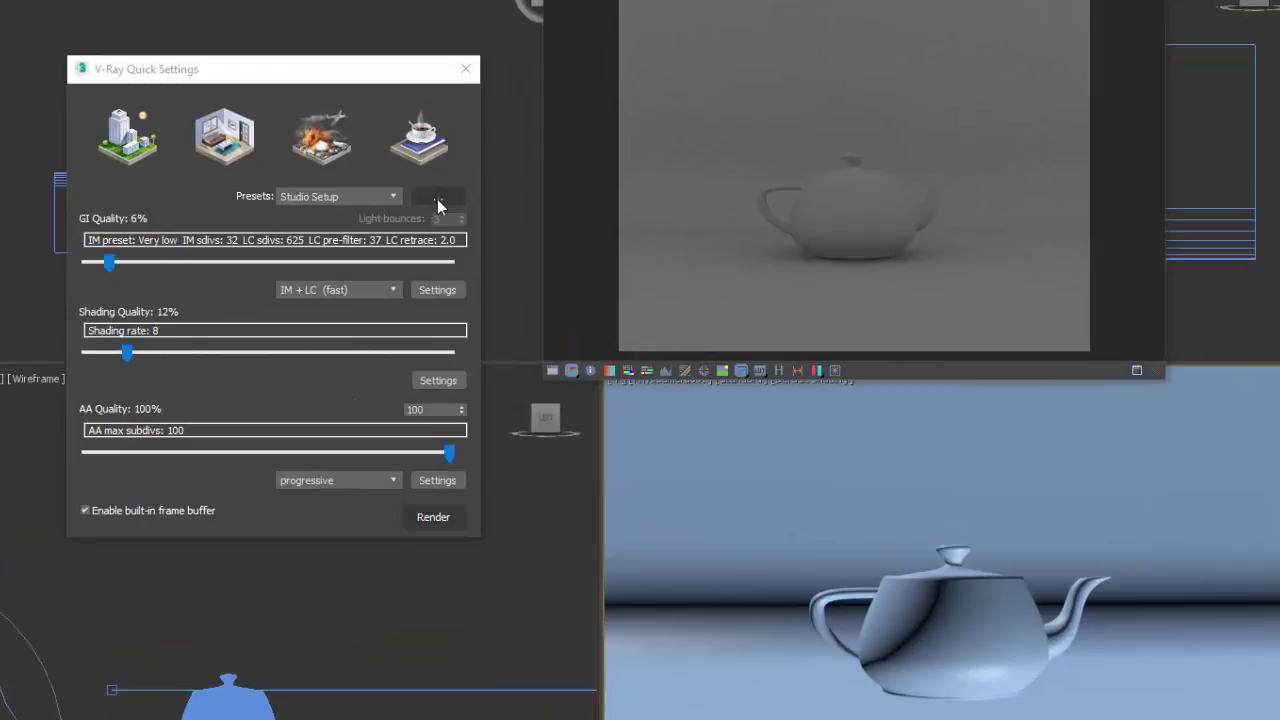
{"action": "left_click", "coordinate": [437, 199]}
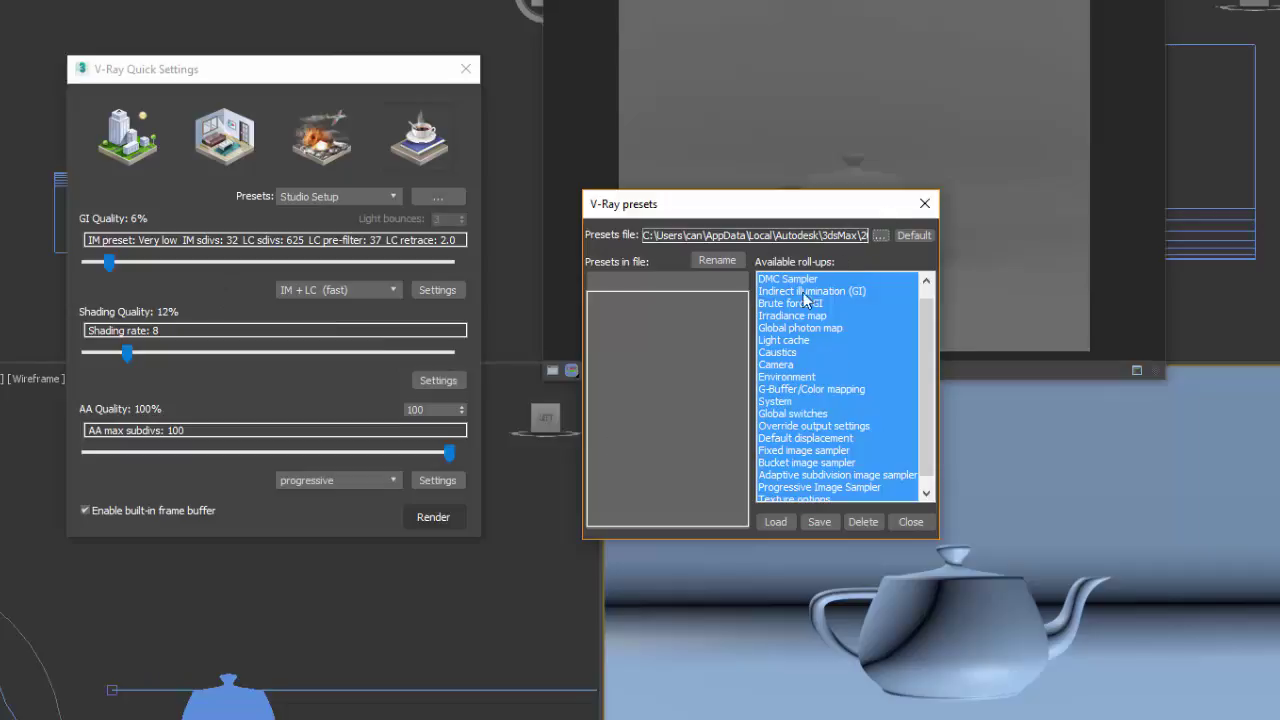
{"action": "left_click", "coordinate": [922, 204]}
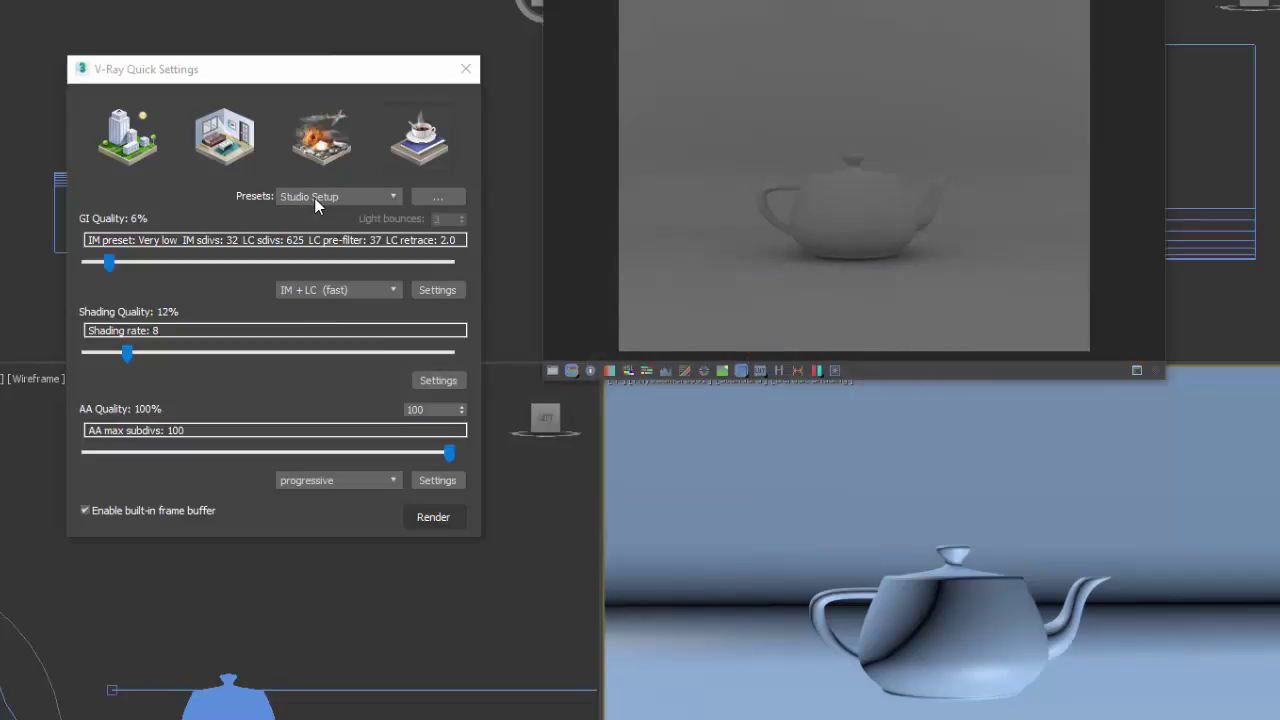
{"action": "left_click", "coordinate": [314, 198]}
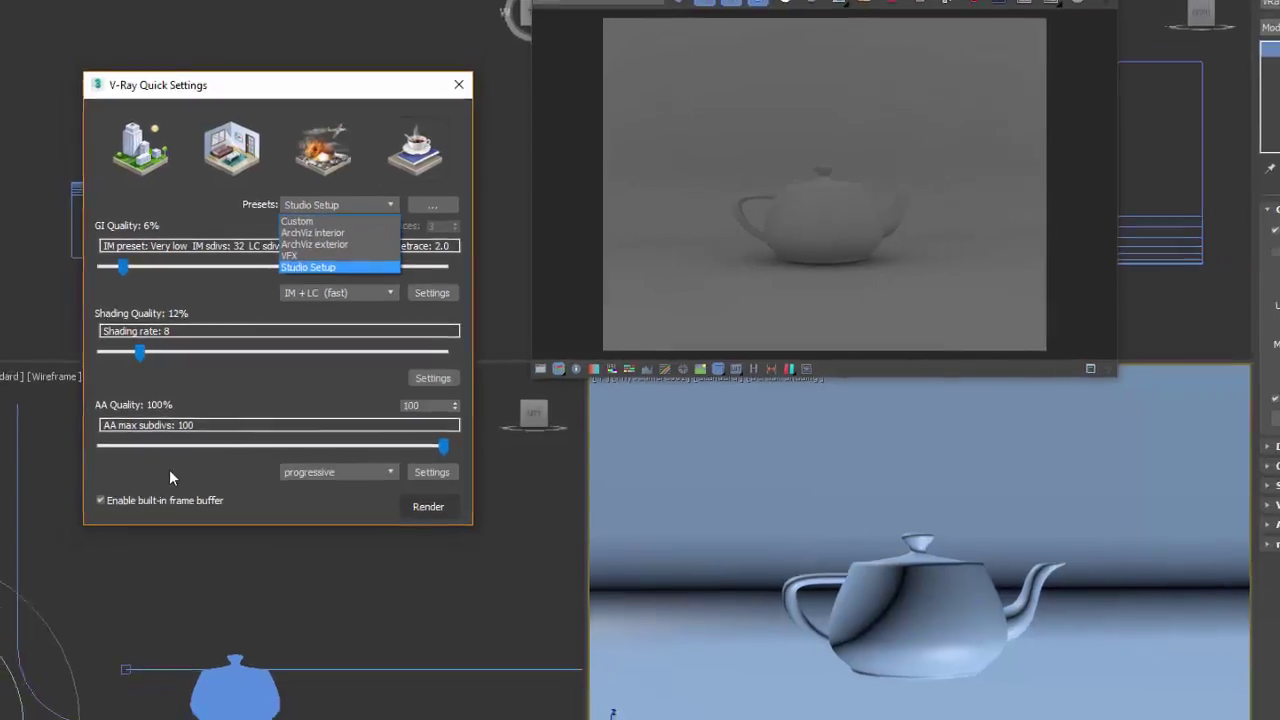
{"action": "left_click", "coordinate": [169, 478]}
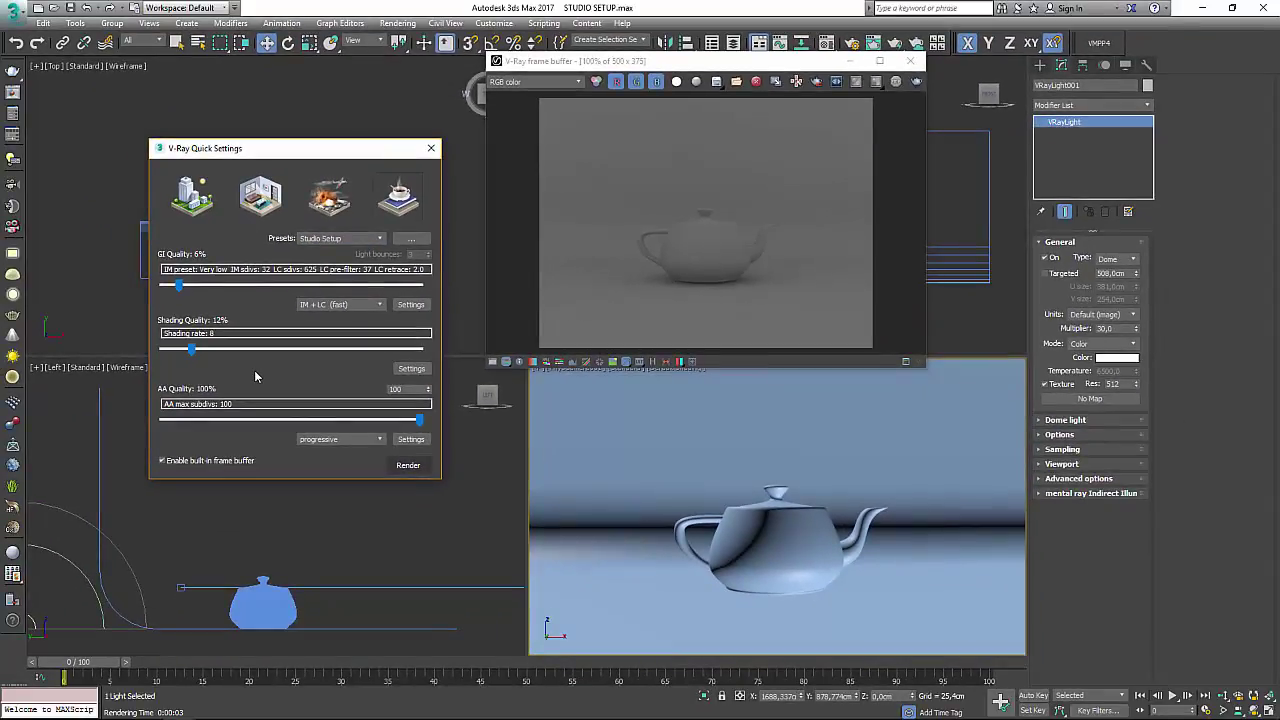